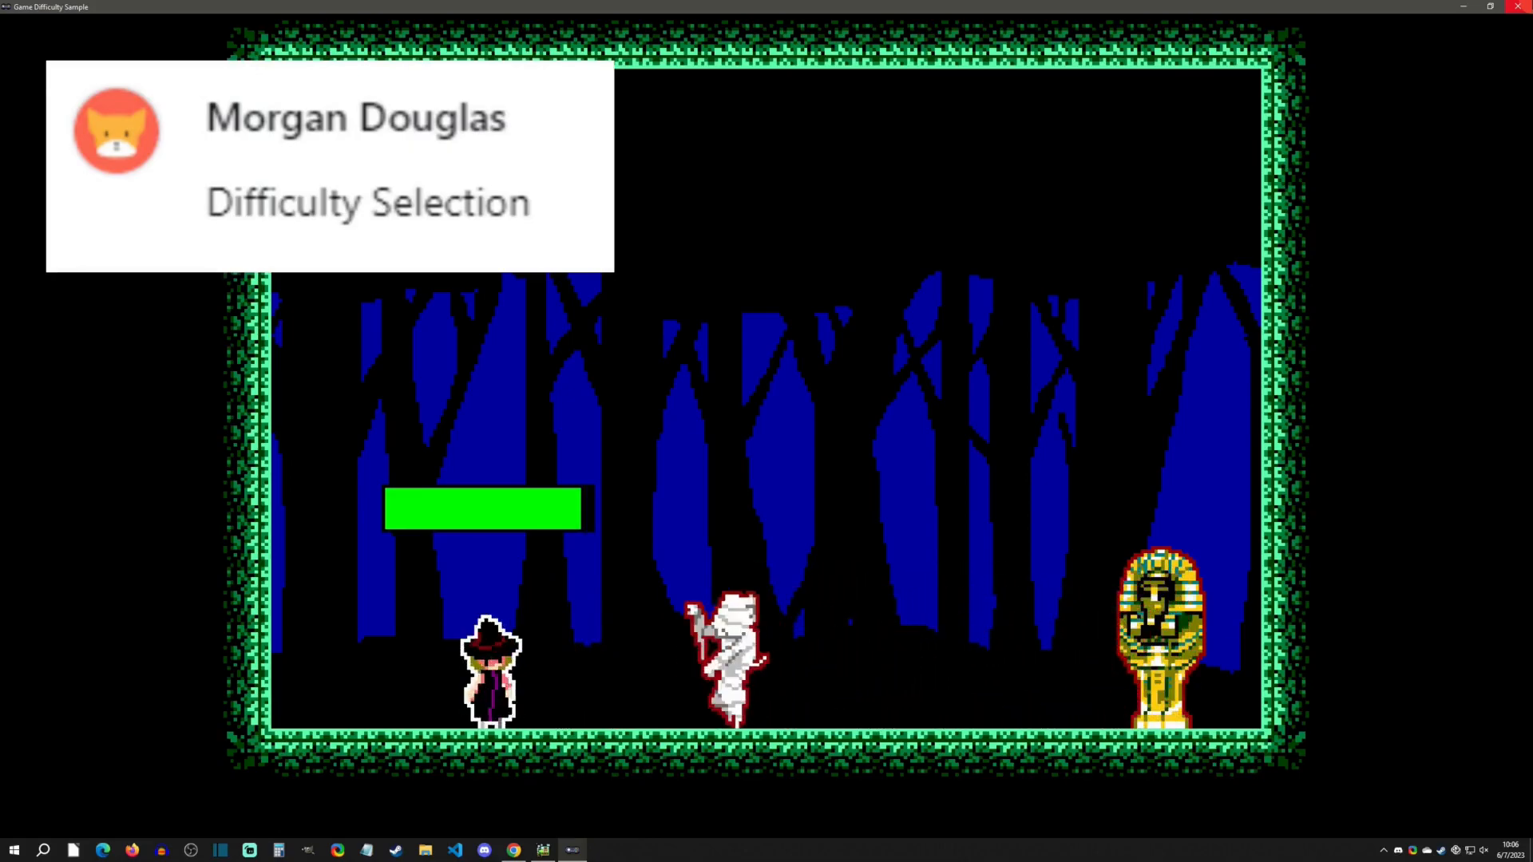
Demonstrate the sample game by leaving the current round, choosing another difficulty in its menu and starting again.
{"action": "key", "text": "Escape"}
{"action": "key", "text": "Down"}
{"action": "key", "text": "Return"}
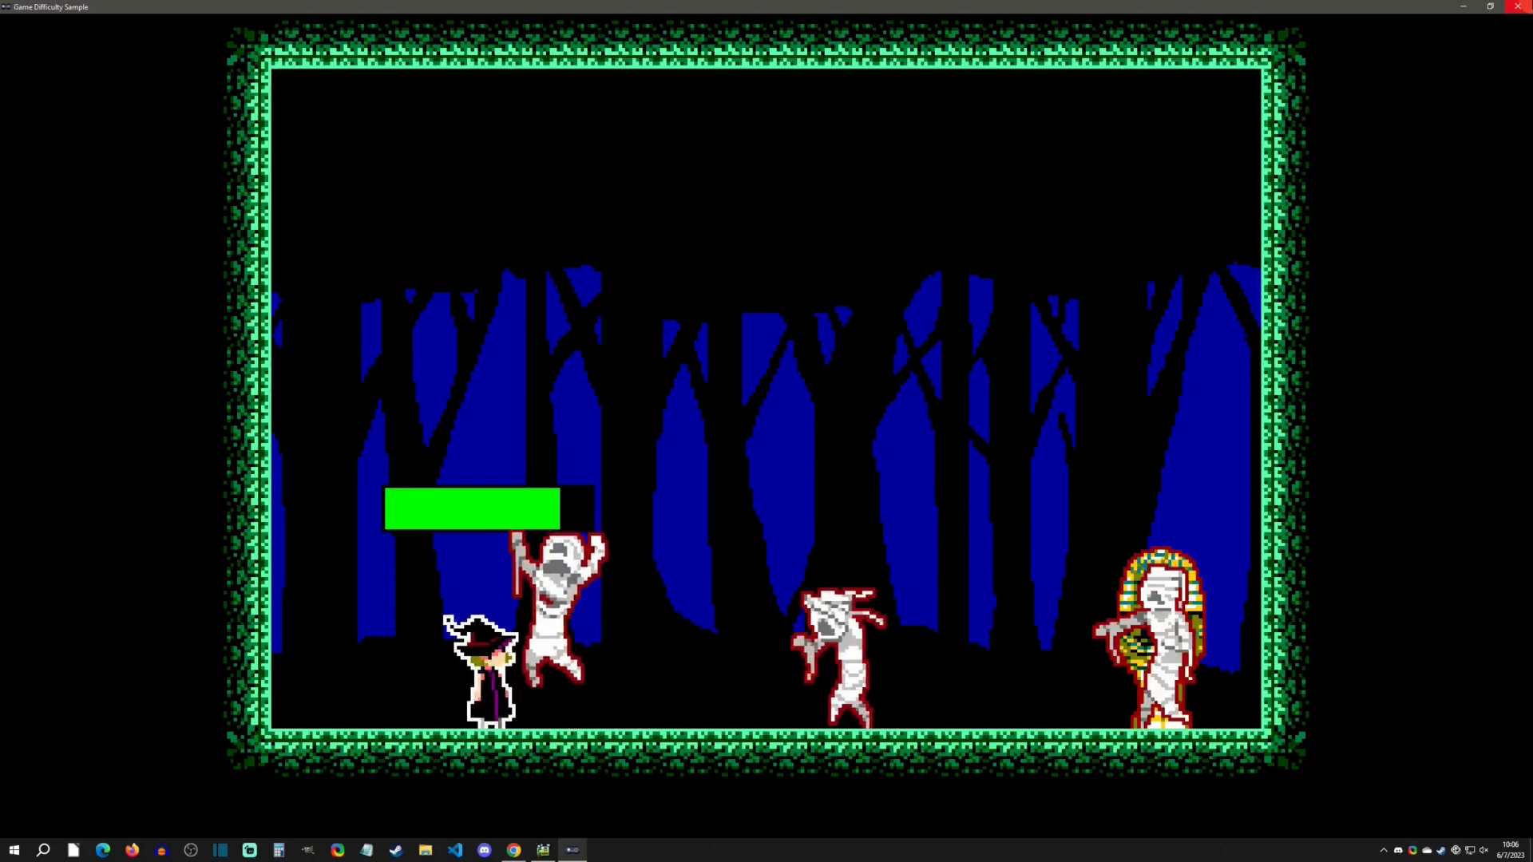
{"action": "key", "text": "Escape"}
{"action": "key", "text": "Return"}
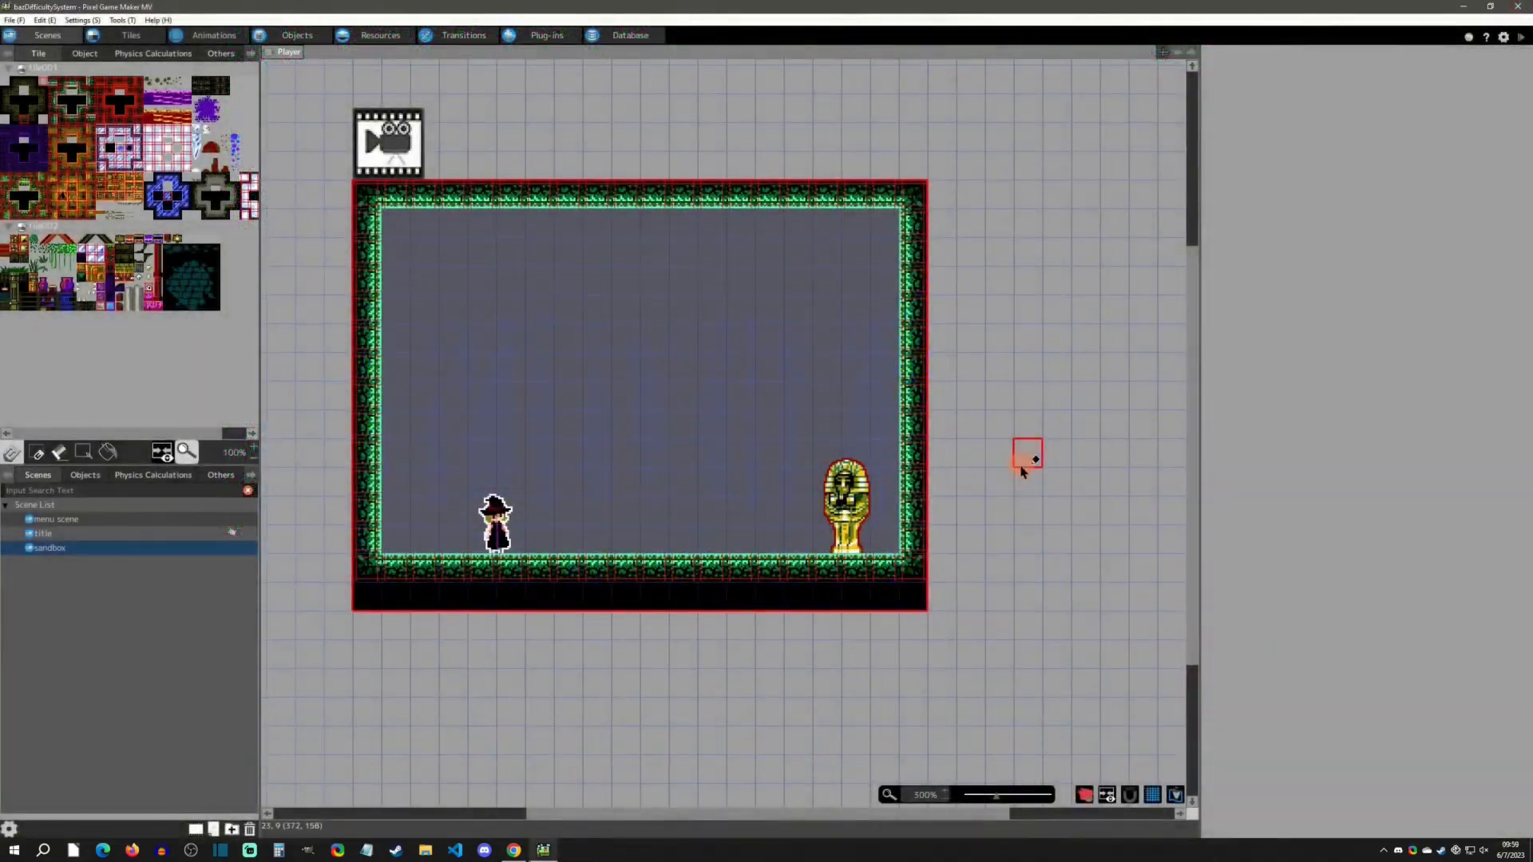
Switch to the browser and highlight the Samples Pack #2 title and its Difficulty System entry.
{"action": "left_click", "coordinate": [514, 849]}
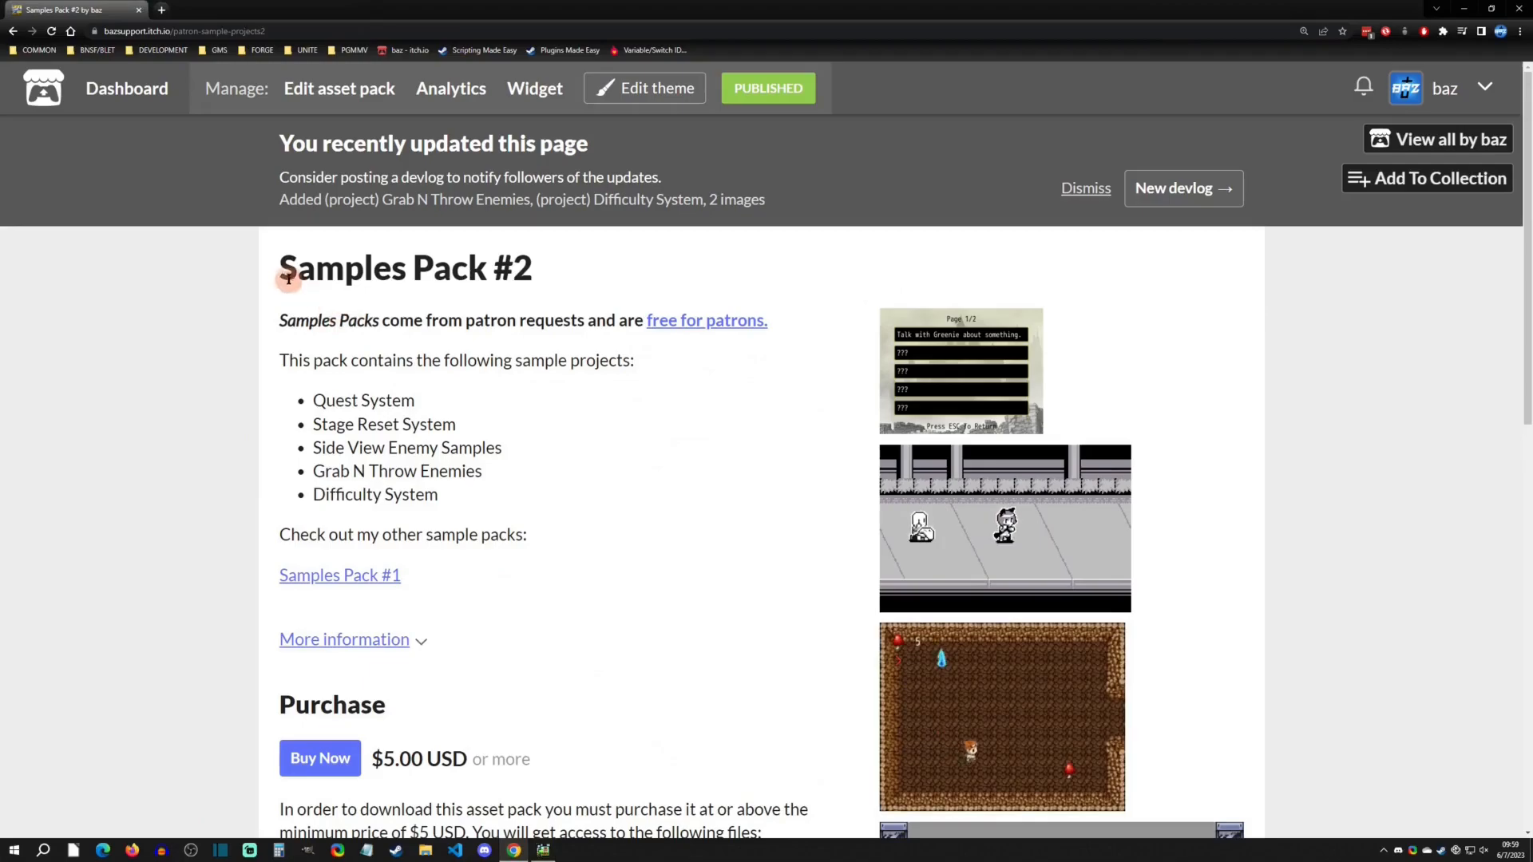
{"action": "left_click_drag", "start_coordinate": [281, 268], "coordinate": [574, 280]}
{"action": "left_click_drag", "start_coordinate": [313, 495], "coordinate": [444, 497]}
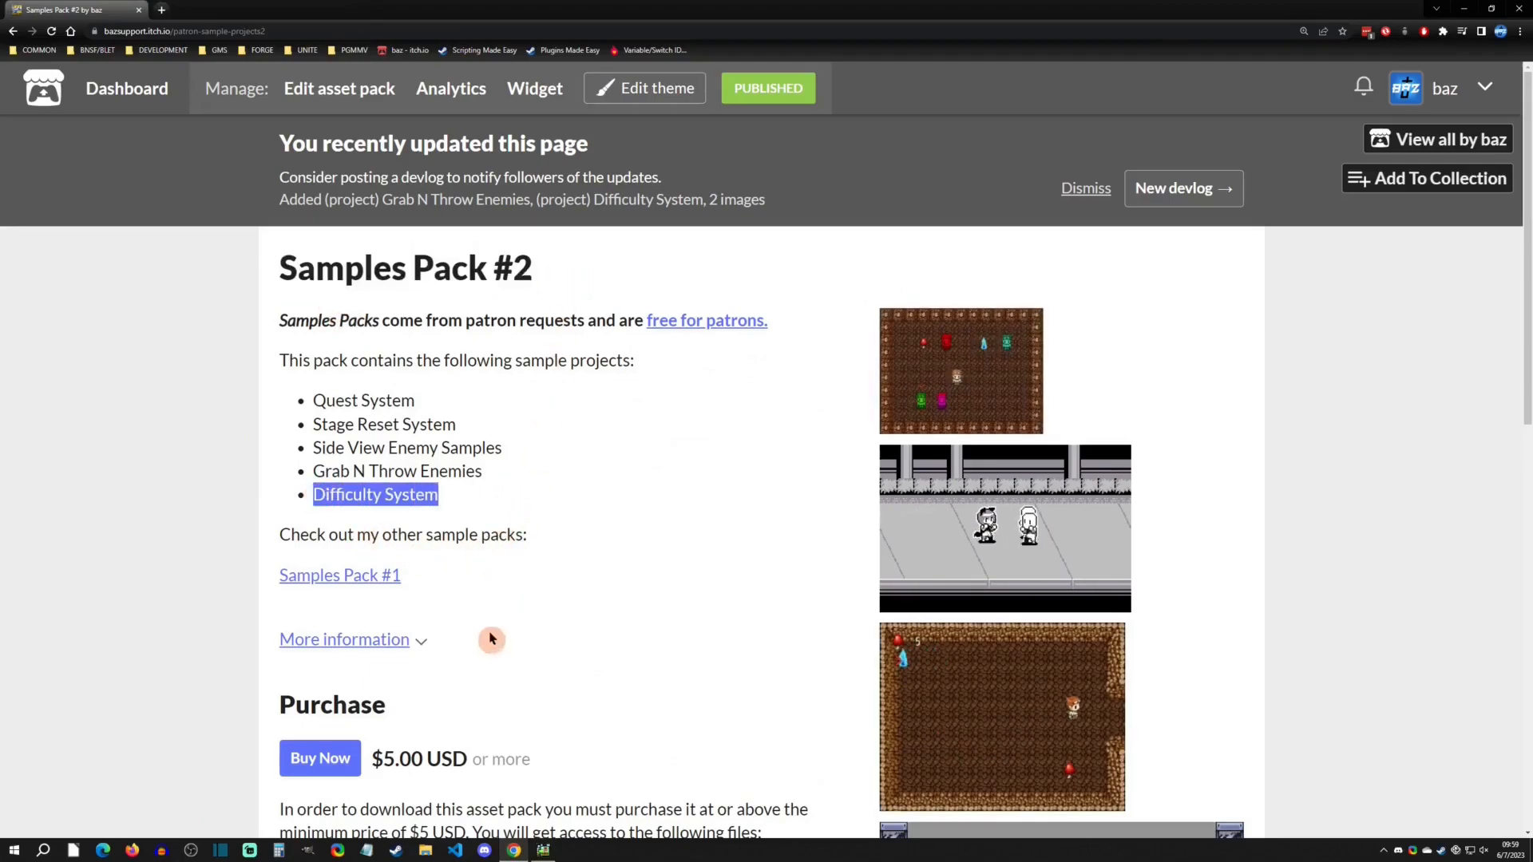
Switch back to Pixel Game Maker MV, test-play the project and start a round from the difficulty menu.
{"action": "left_click", "coordinate": [543, 850]}
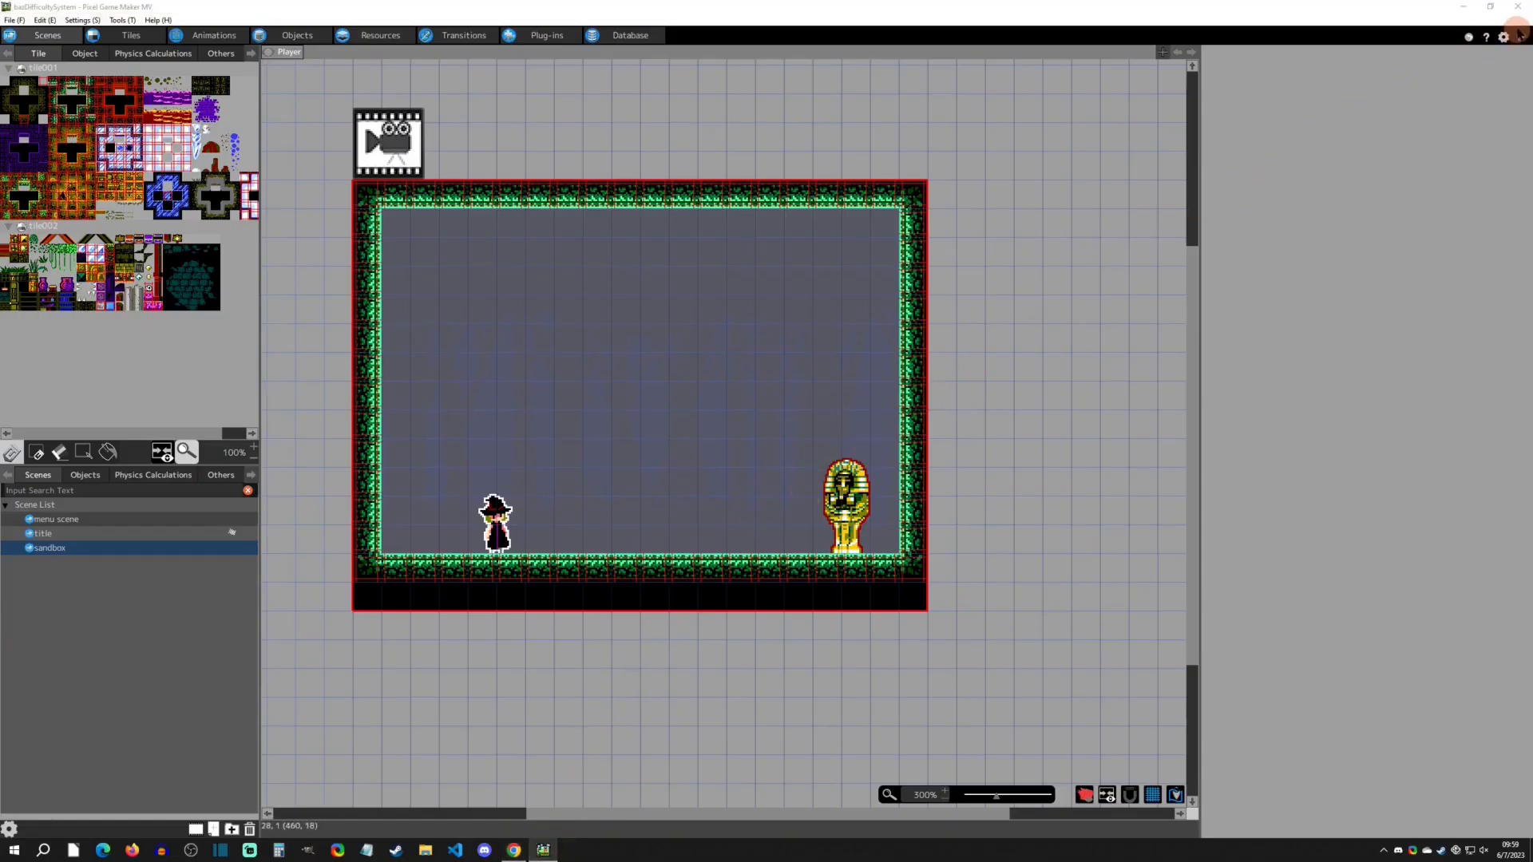
{"action": "left_click", "coordinate": [1521, 37]}
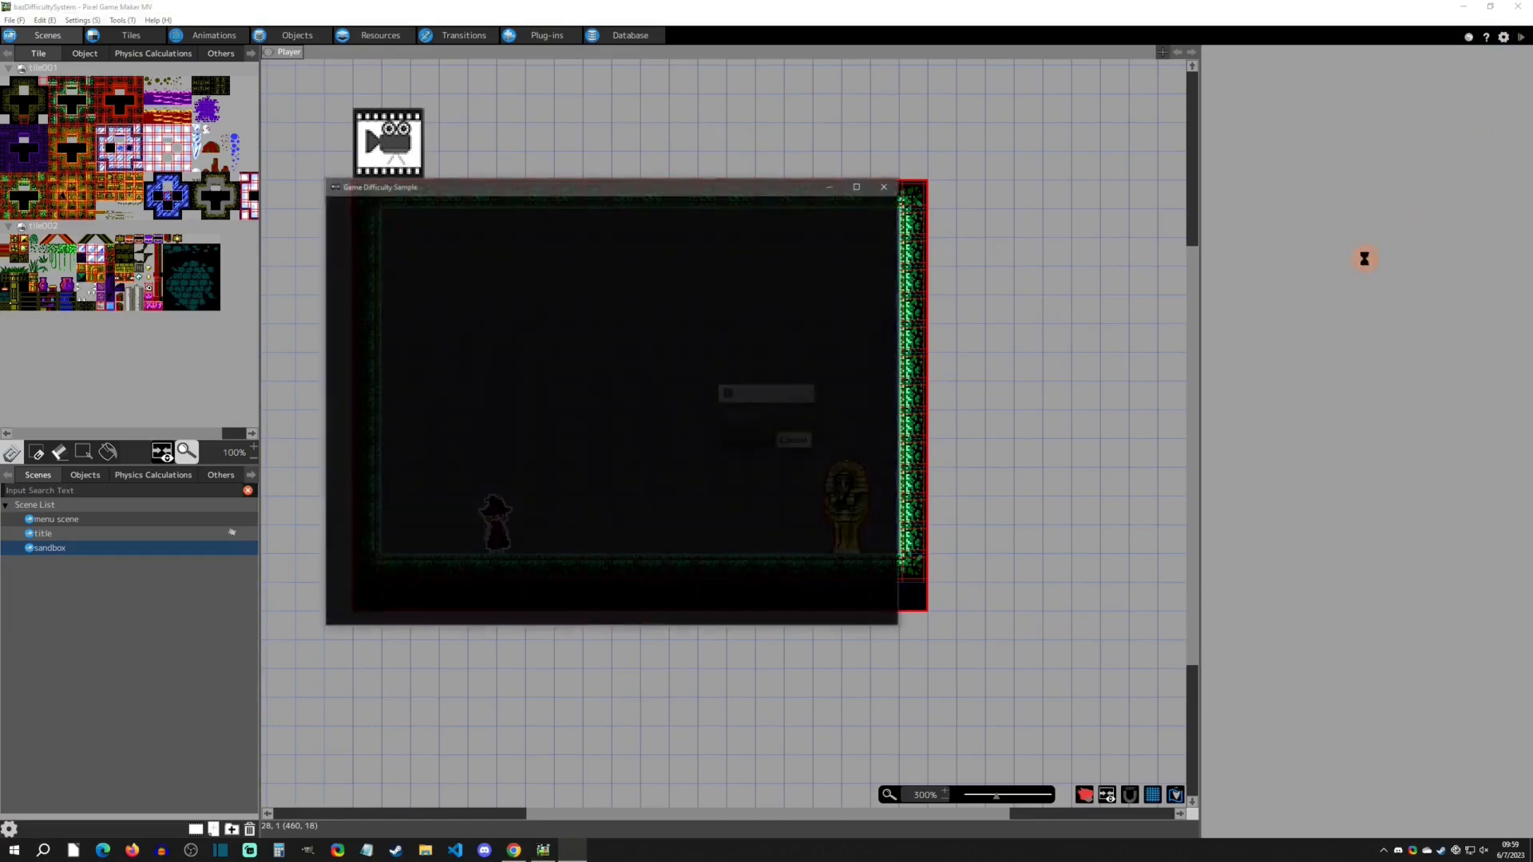
{"action": "key", "text": "Up"}
{"action": "key", "text": "Down"}
{"action": "key", "text": "Return"}
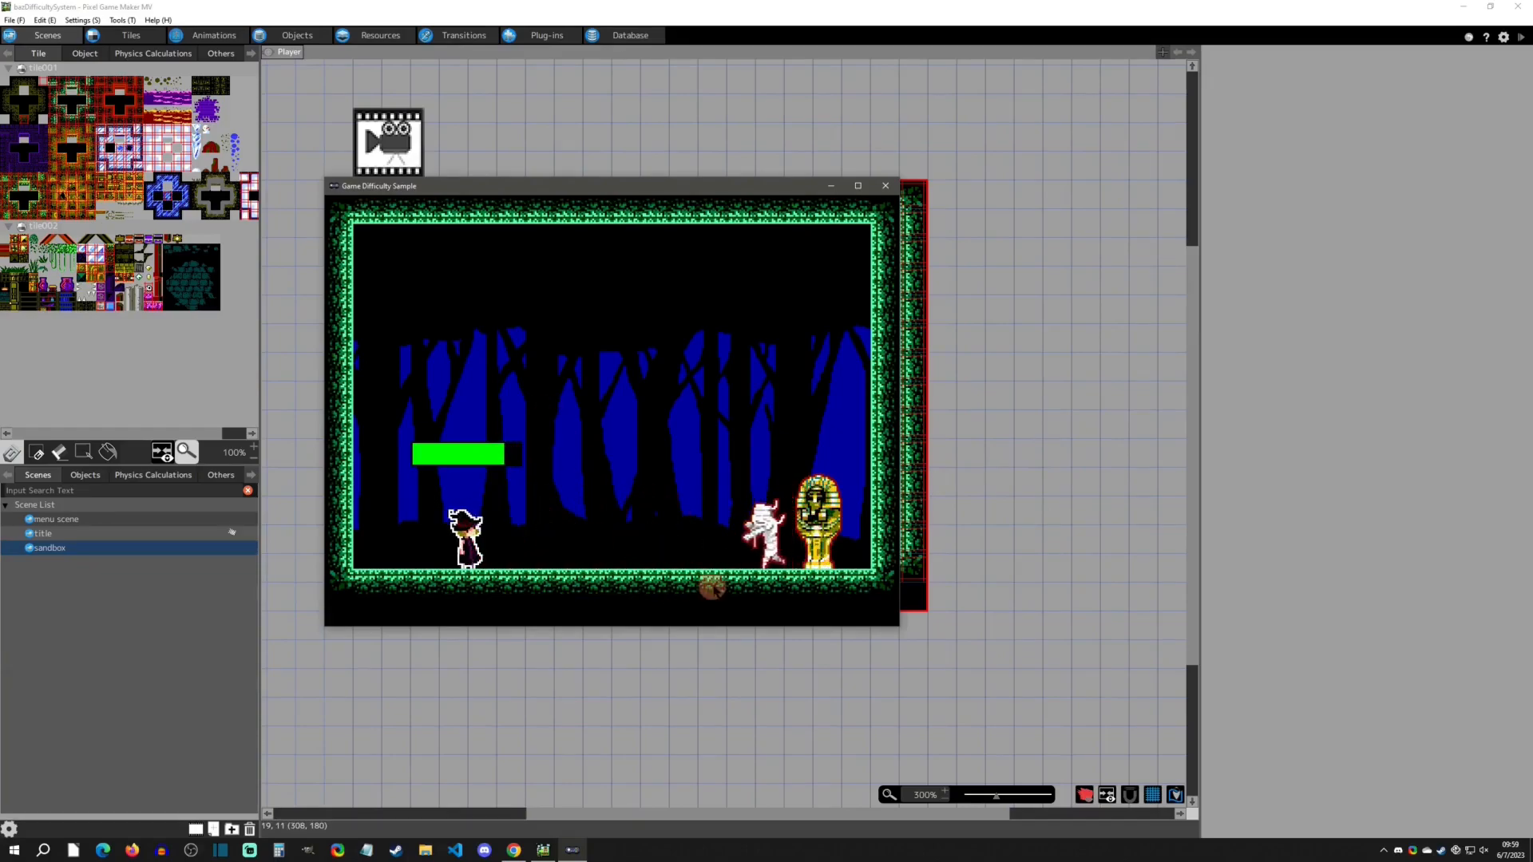
Try the remaining difficulties in the test game, beginning with Medium, and close the game window.
{"action": "key", "text": "Escape"}
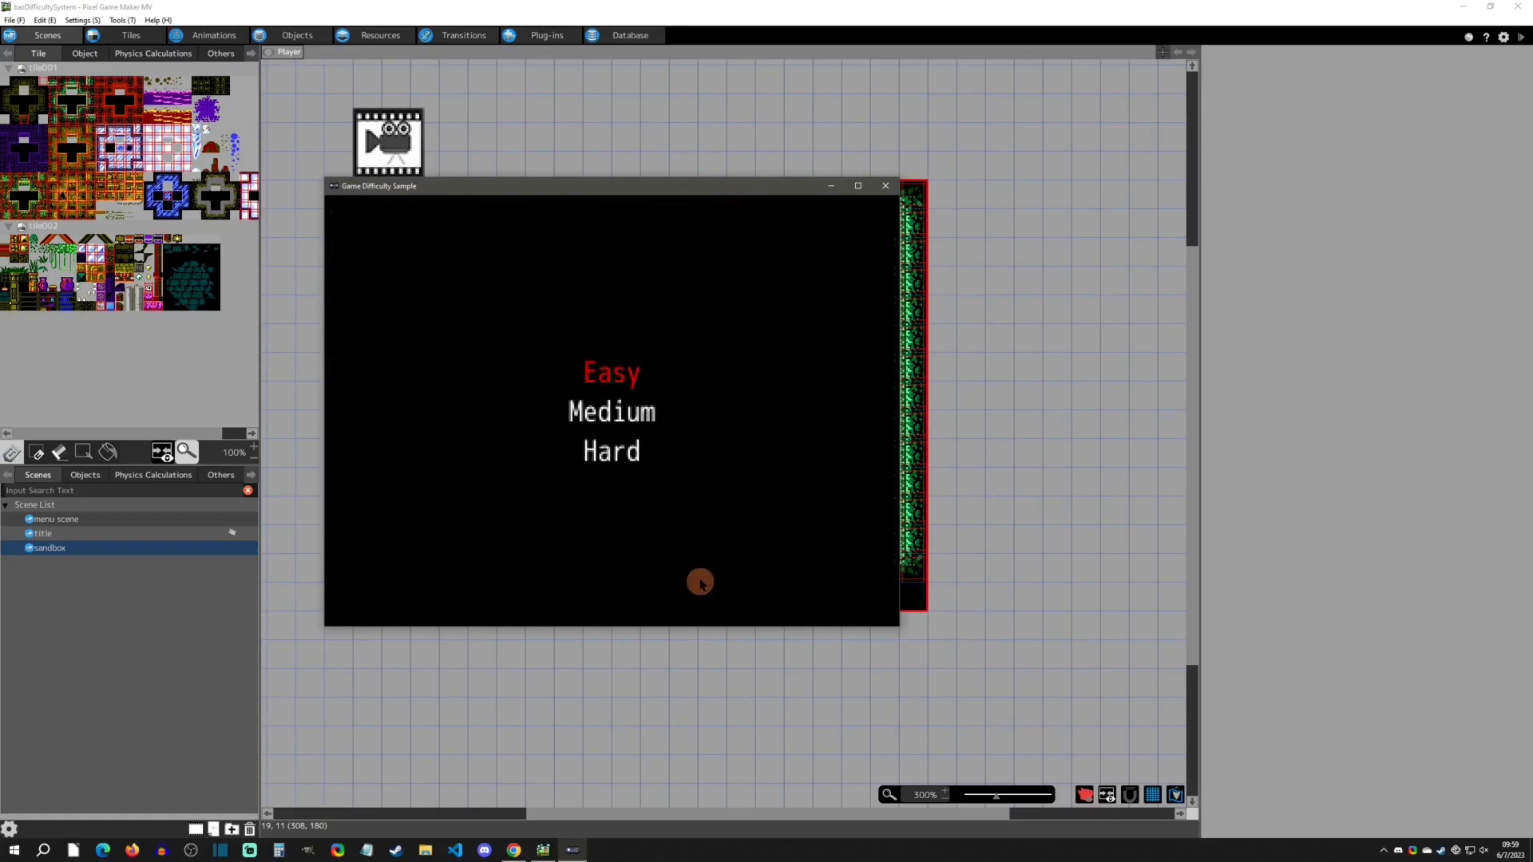
{"action": "key", "text": "Down"}
{"action": "key", "text": "Return"}
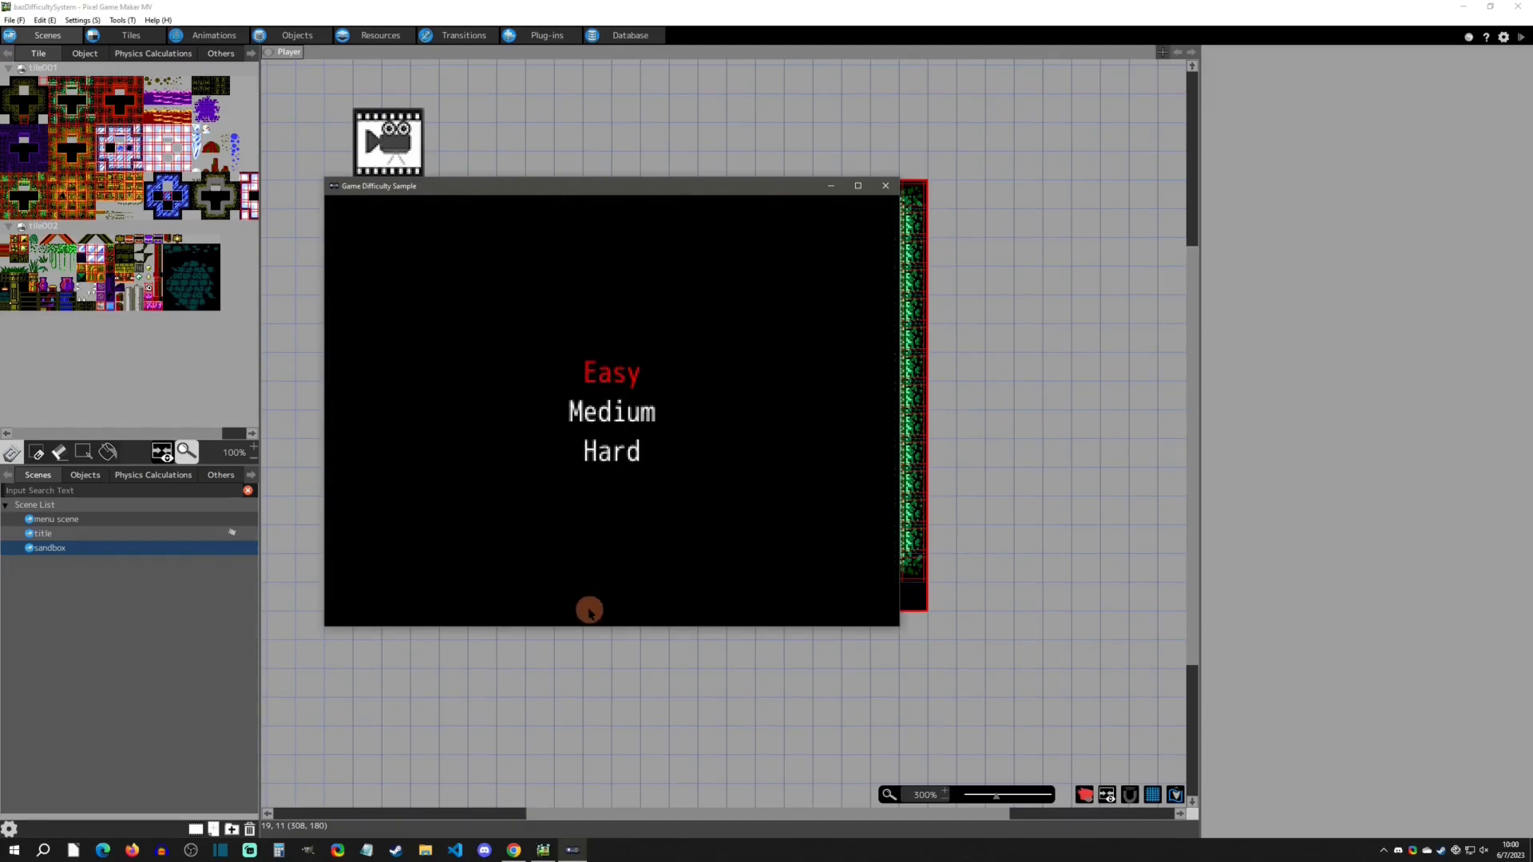
{"action": "key", "text": "Return"}
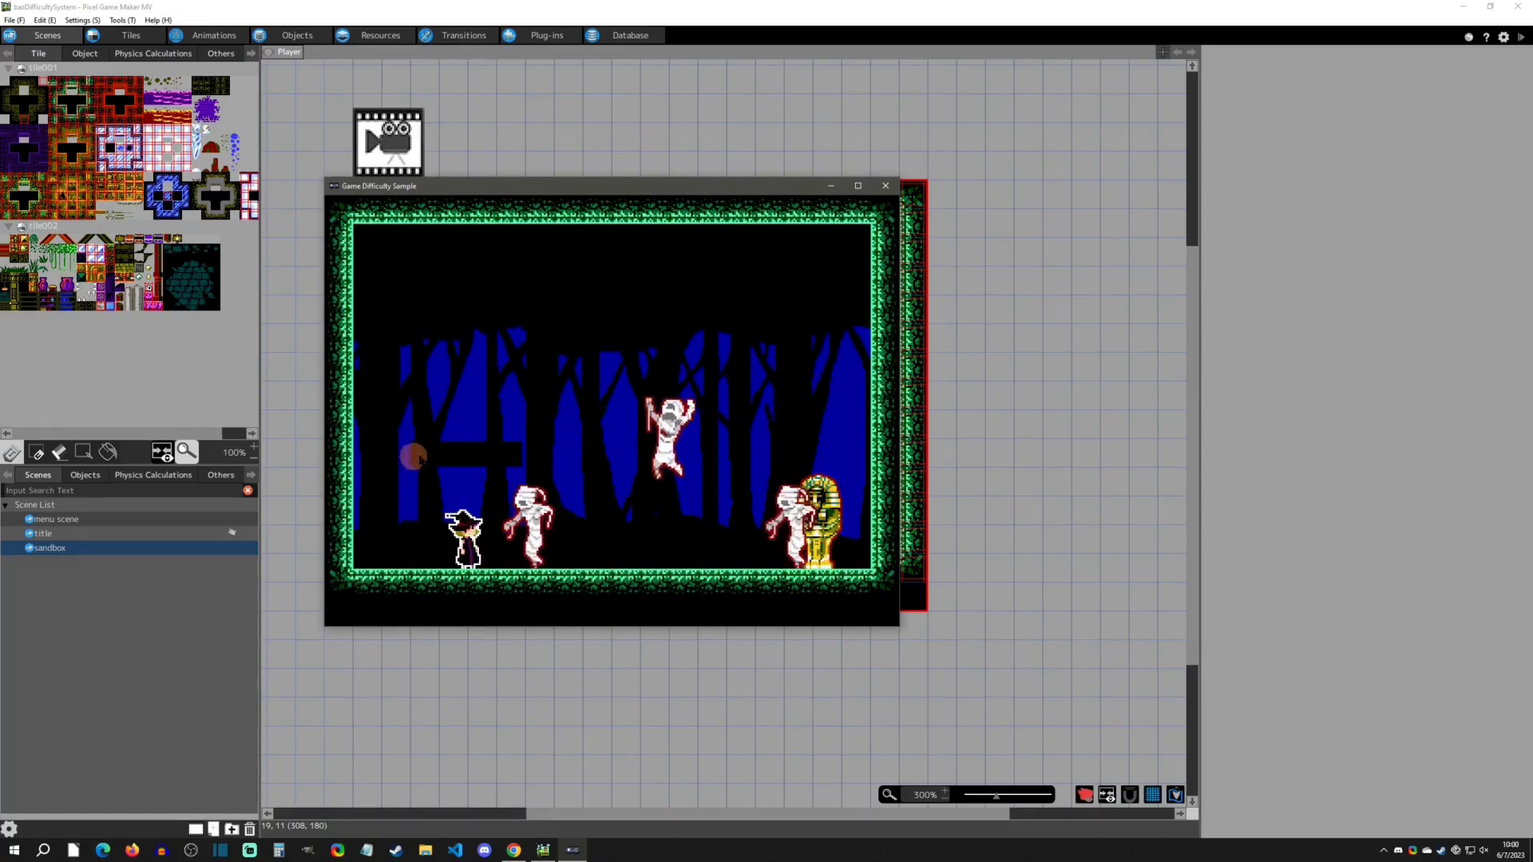
{"action": "left_click", "coordinate": [886, 190]}
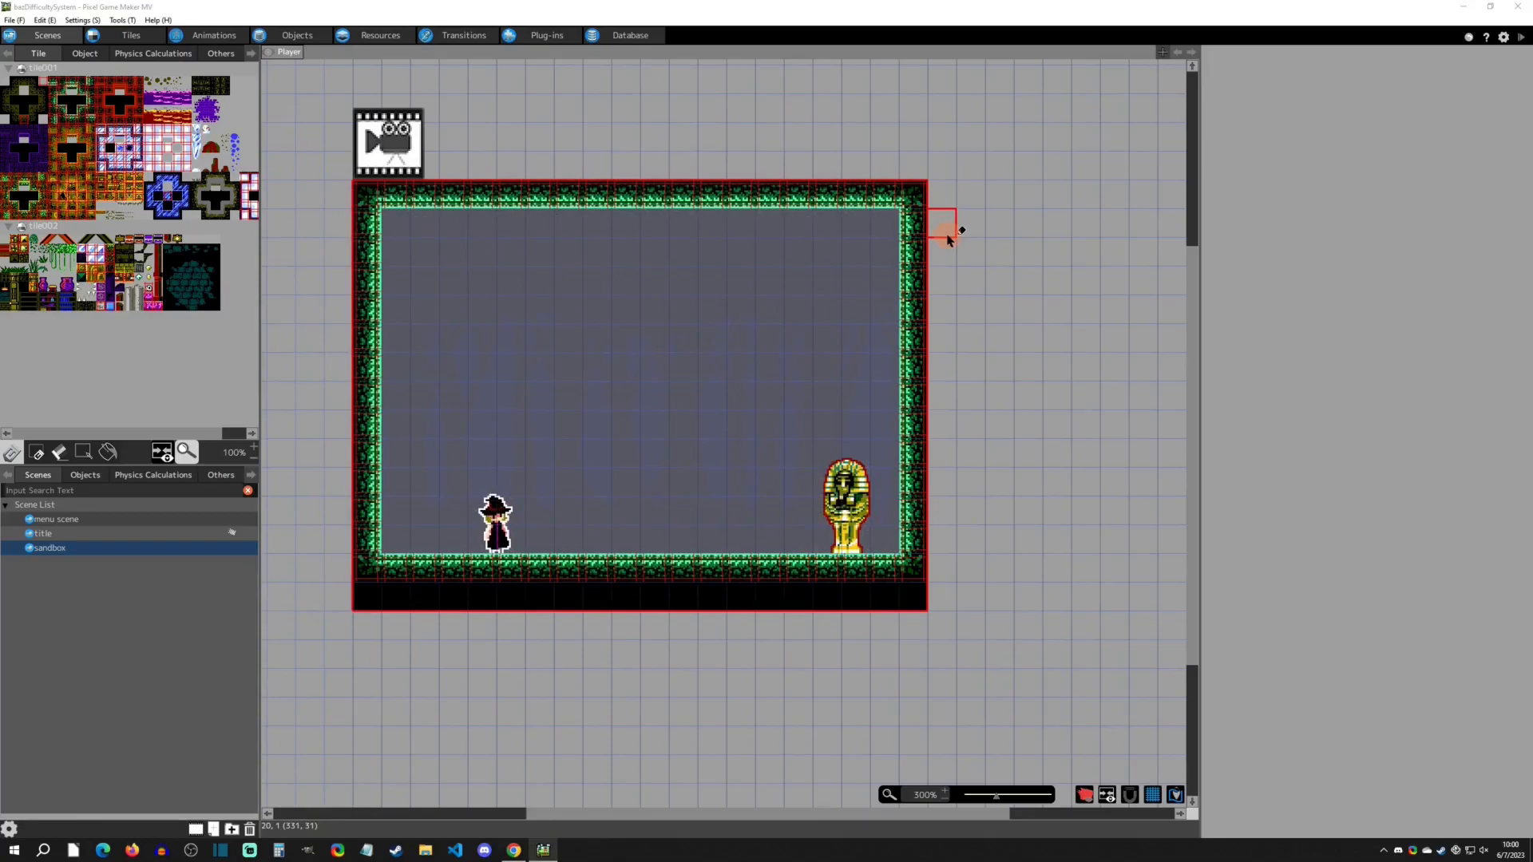
Examine the GameDifficulty variable in the project resources, including its notes on the difficulty values.
{"action": "left_click", "coordinate": [377, 35]}
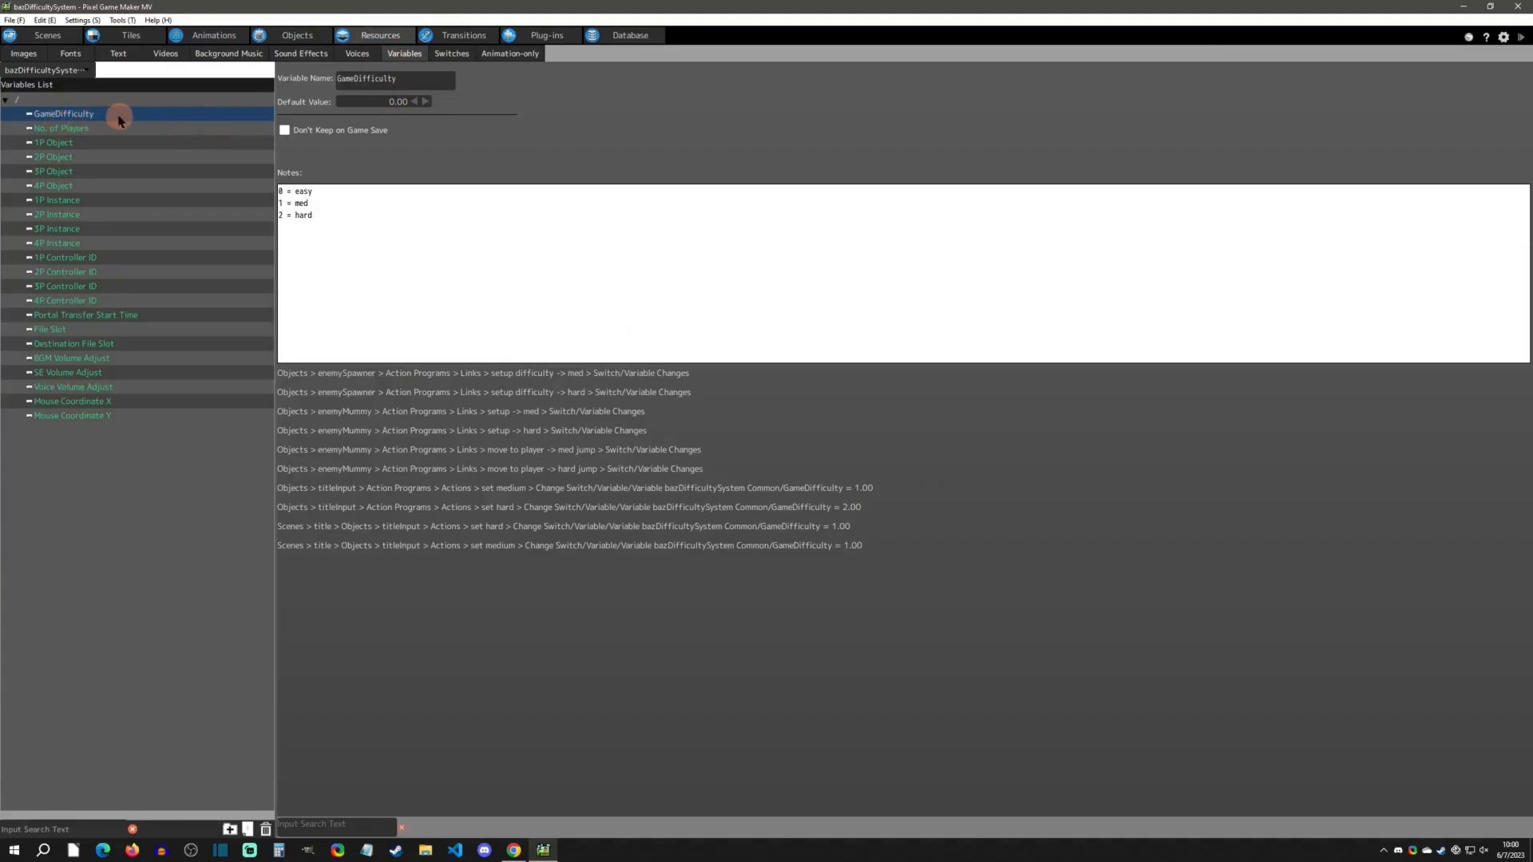
{"action": "left_click", "coordinate": [341, 193]}
Open the title scene and go from its placed titleInput object to that object's action program.
{"action": "left_click", "coordinate": [47, 35]}
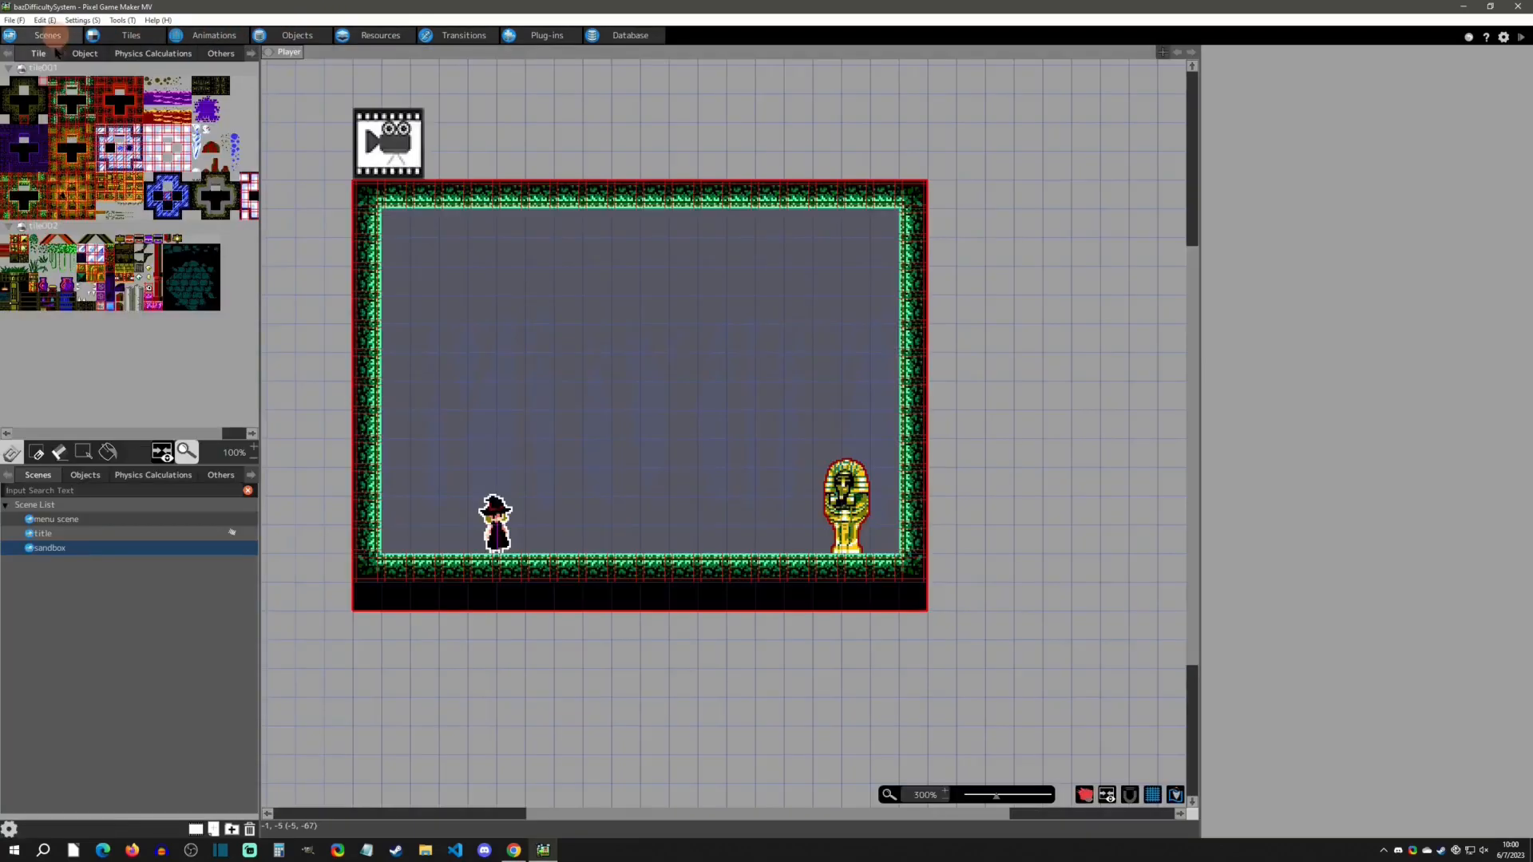
{"action": "left_click", "coordinate": [50, 533]}
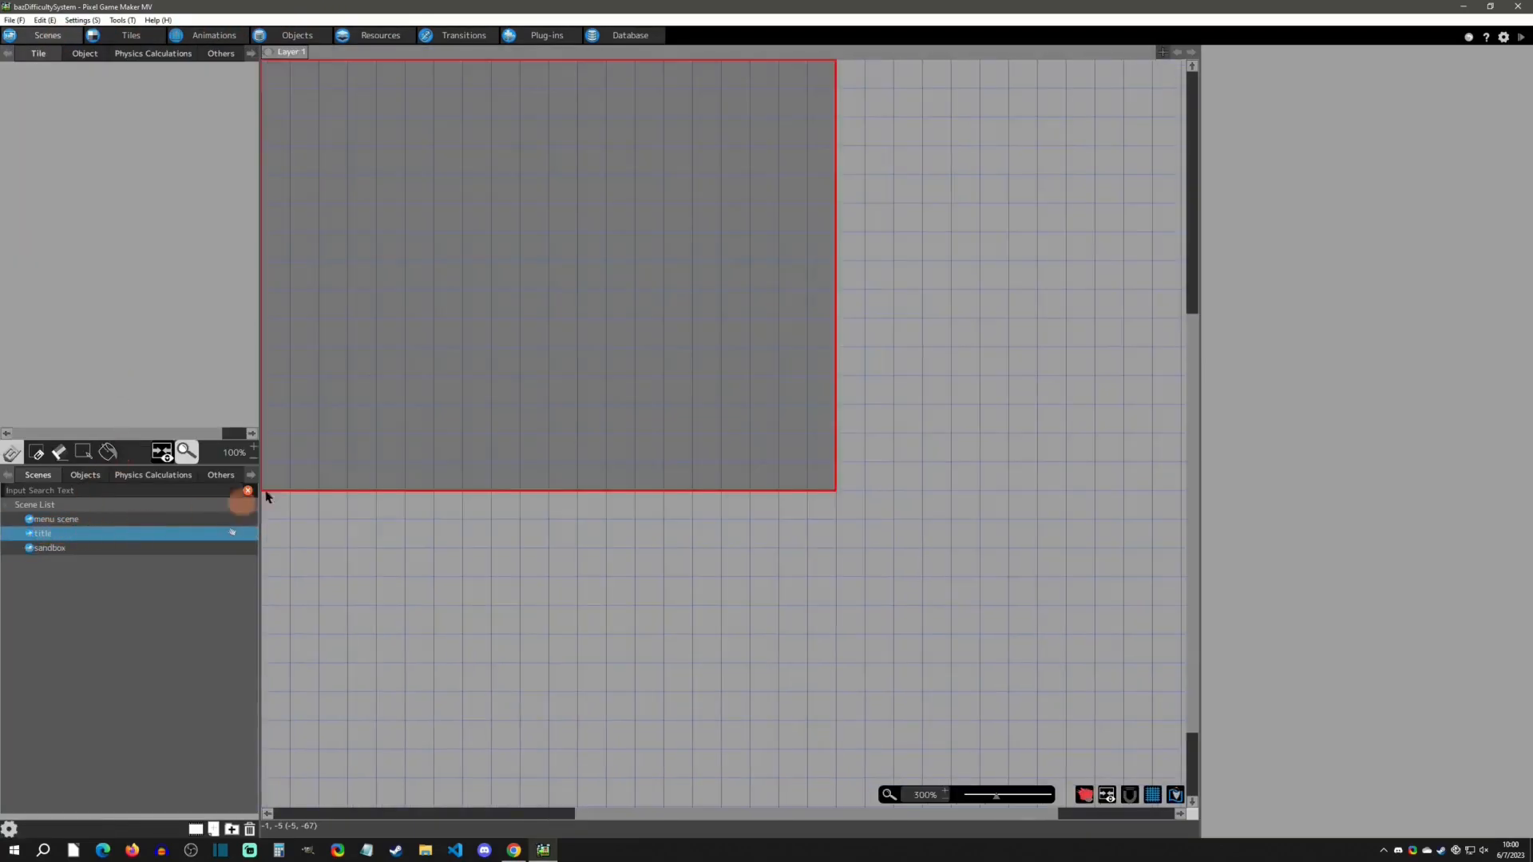
{"action": "left_click", "coordinate": [94, 475]}
{"action": "right_click", "coordinate": [53, 519]}
{"action": "left_click", "coordinate": [92, 611]}
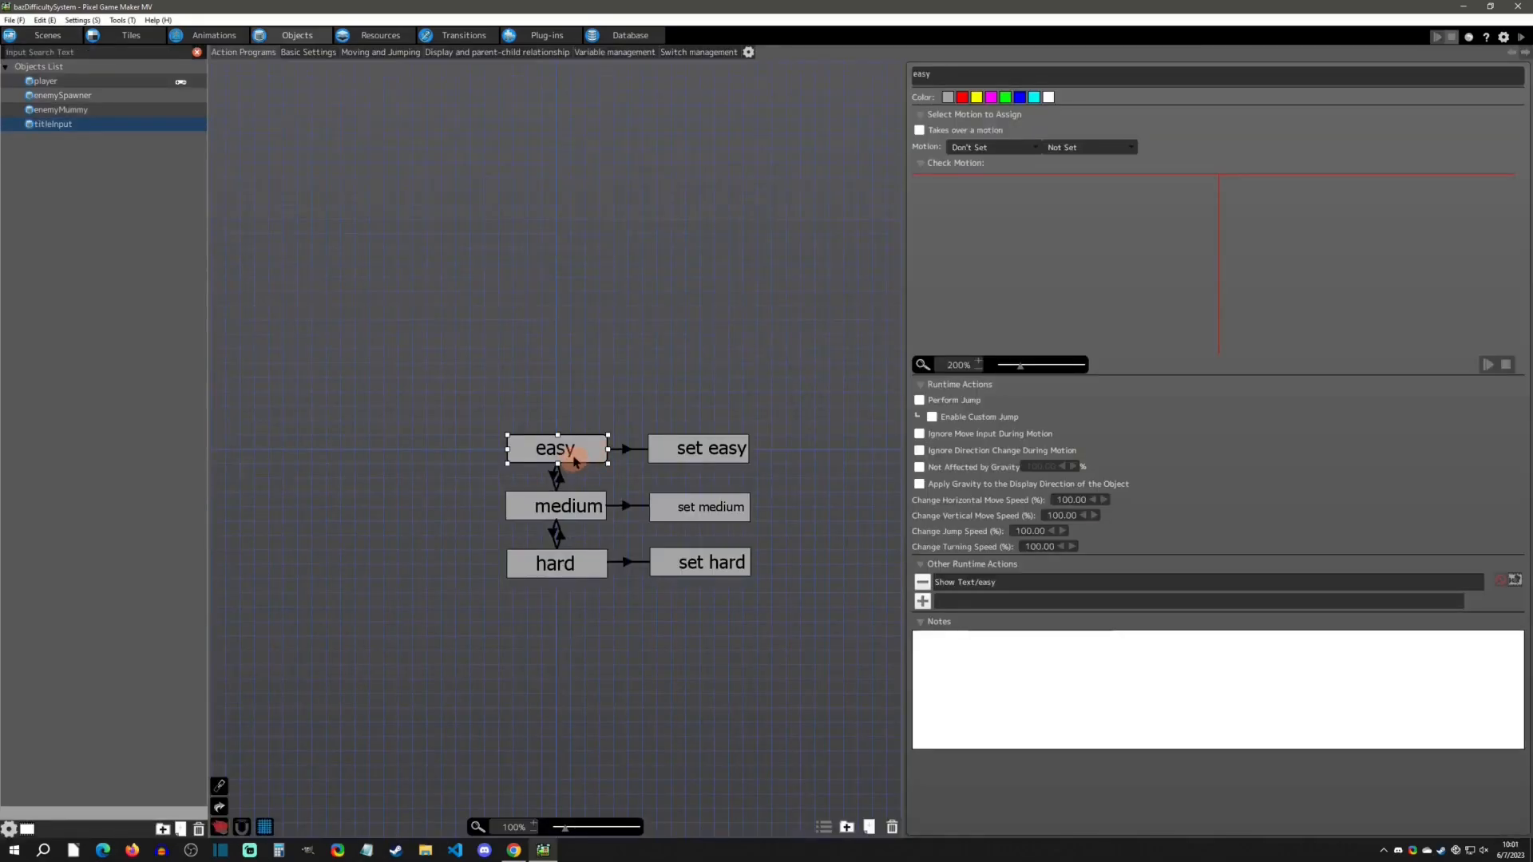
Inspect the Show Text settings of the easy and medium actions, including the highlighted menu text.
{"action": "double_click", "coordinate": [968, 583]}
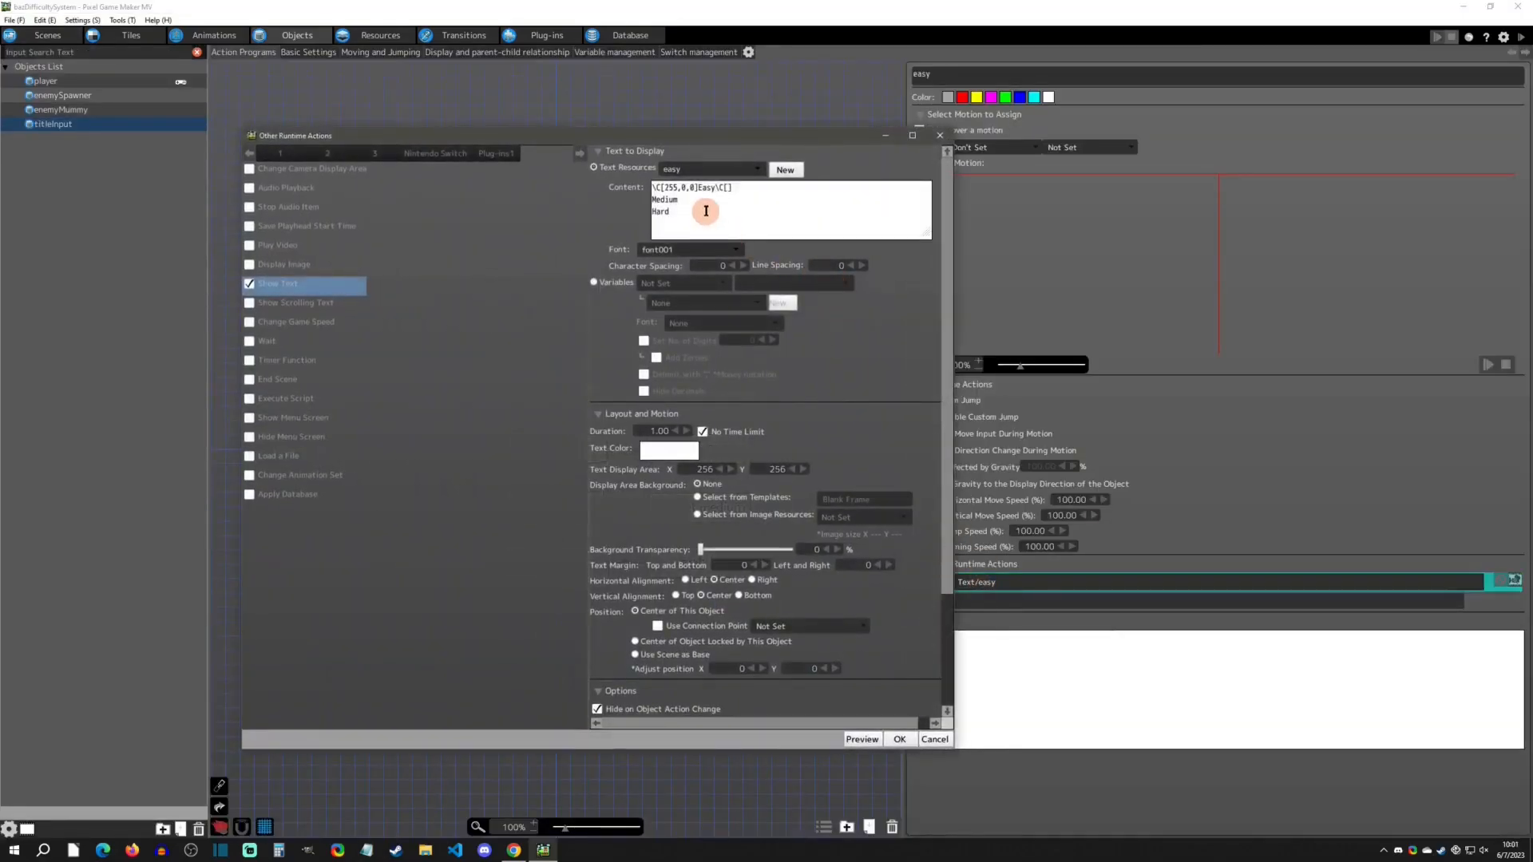
{"action": "left_click", "coordinate": [940, 136]}
{"action": "left_click", "coordinate": [521, 507]}
{"action": "double_click", "coordinate": [948, 581]}
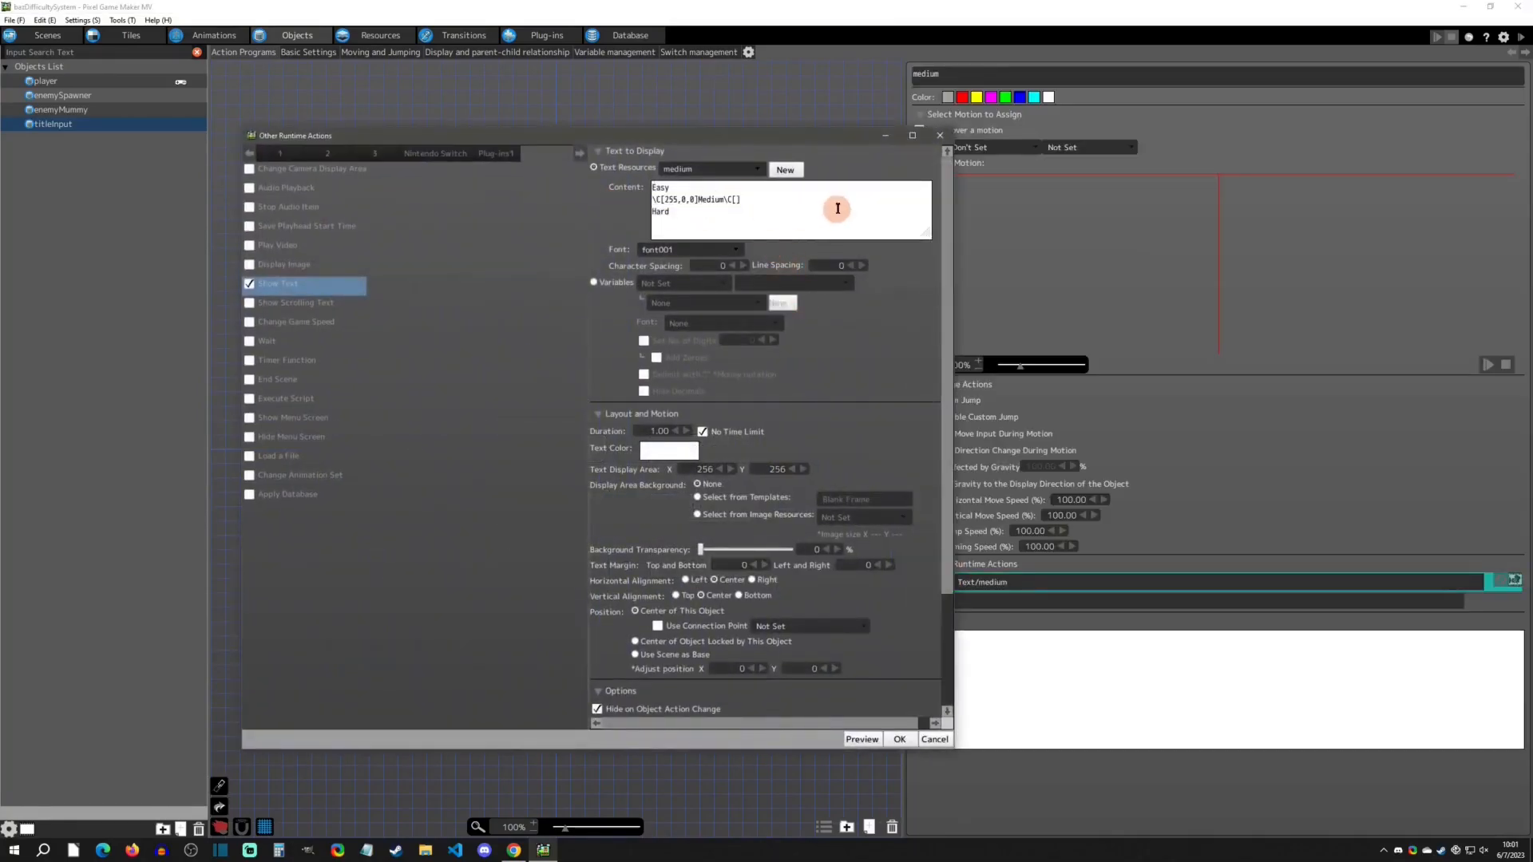
{"action": "left_click", "coordinate": [939, 136]}
Examine the input condition linking easy to set easy and the runtime action of set easy.
{"action": "left_click", "coordinate": [587, 461]}
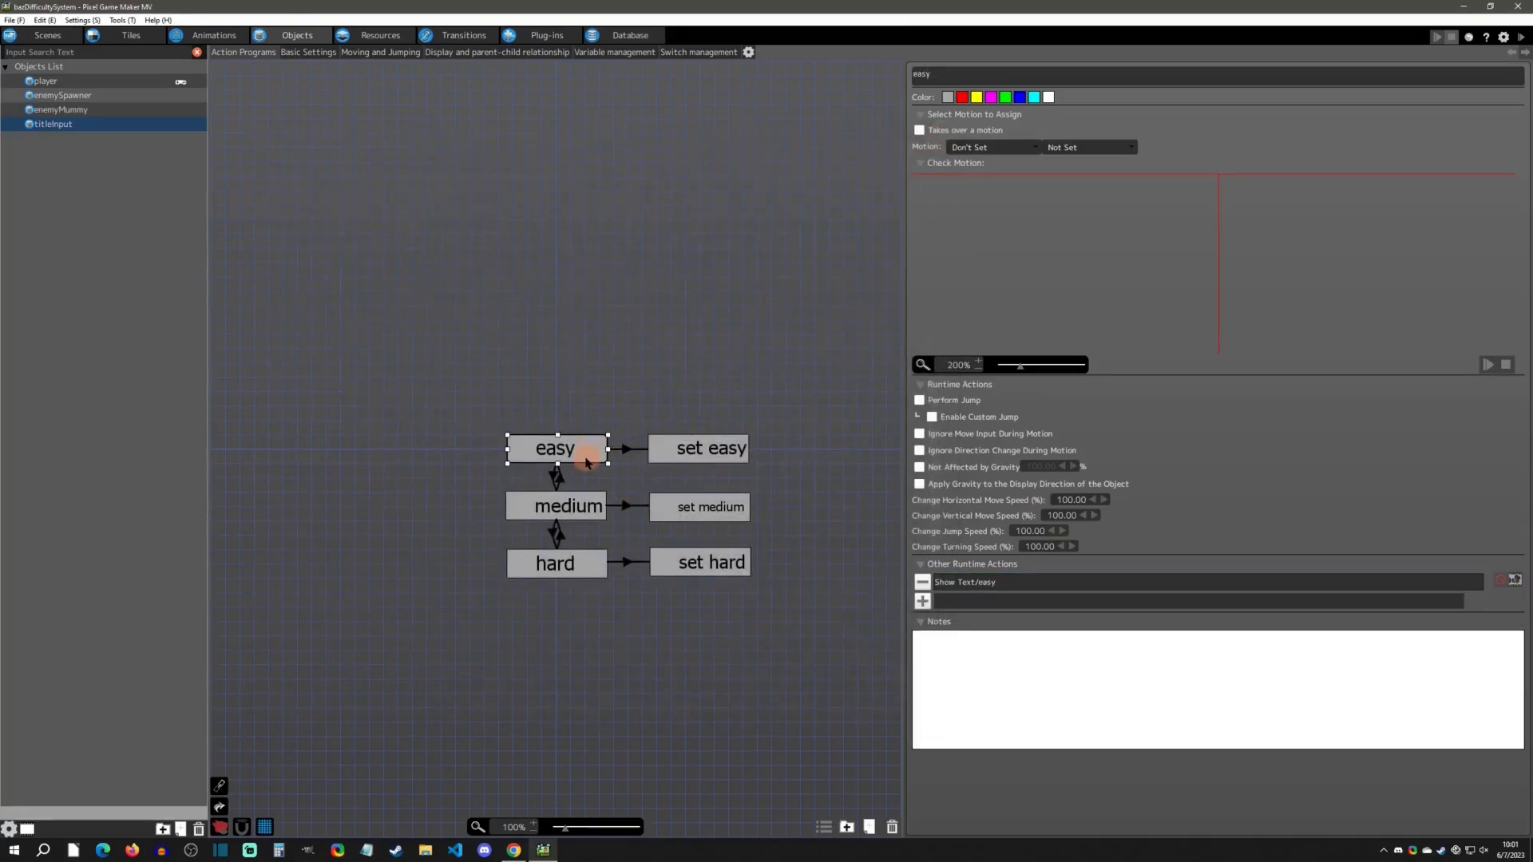
{"action": "left_click", "coordinate": [626, 449]}
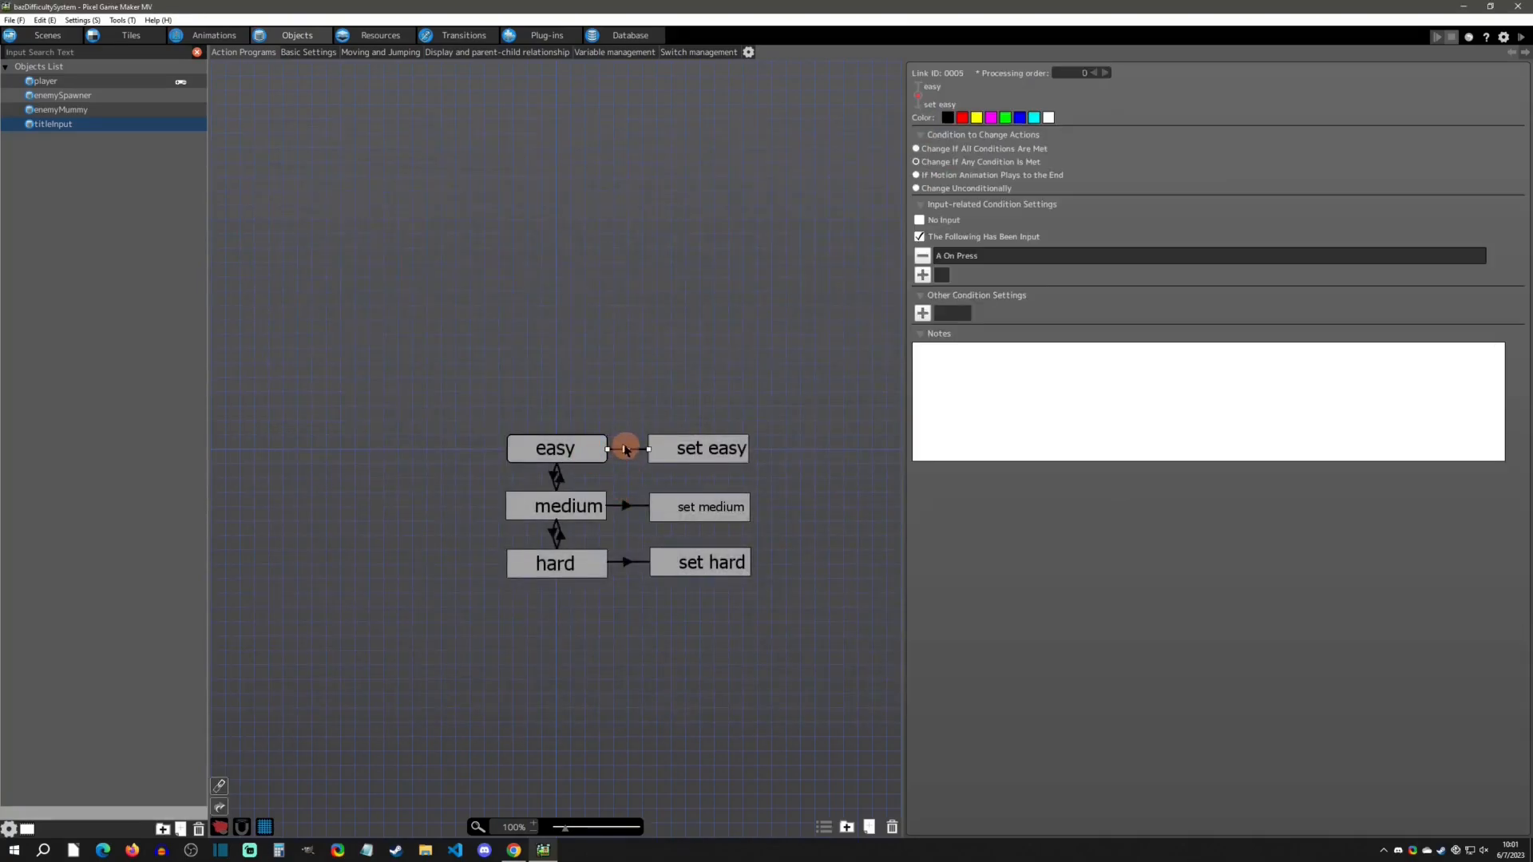
{"action": "left_click", "coordinate": [714, 447]}
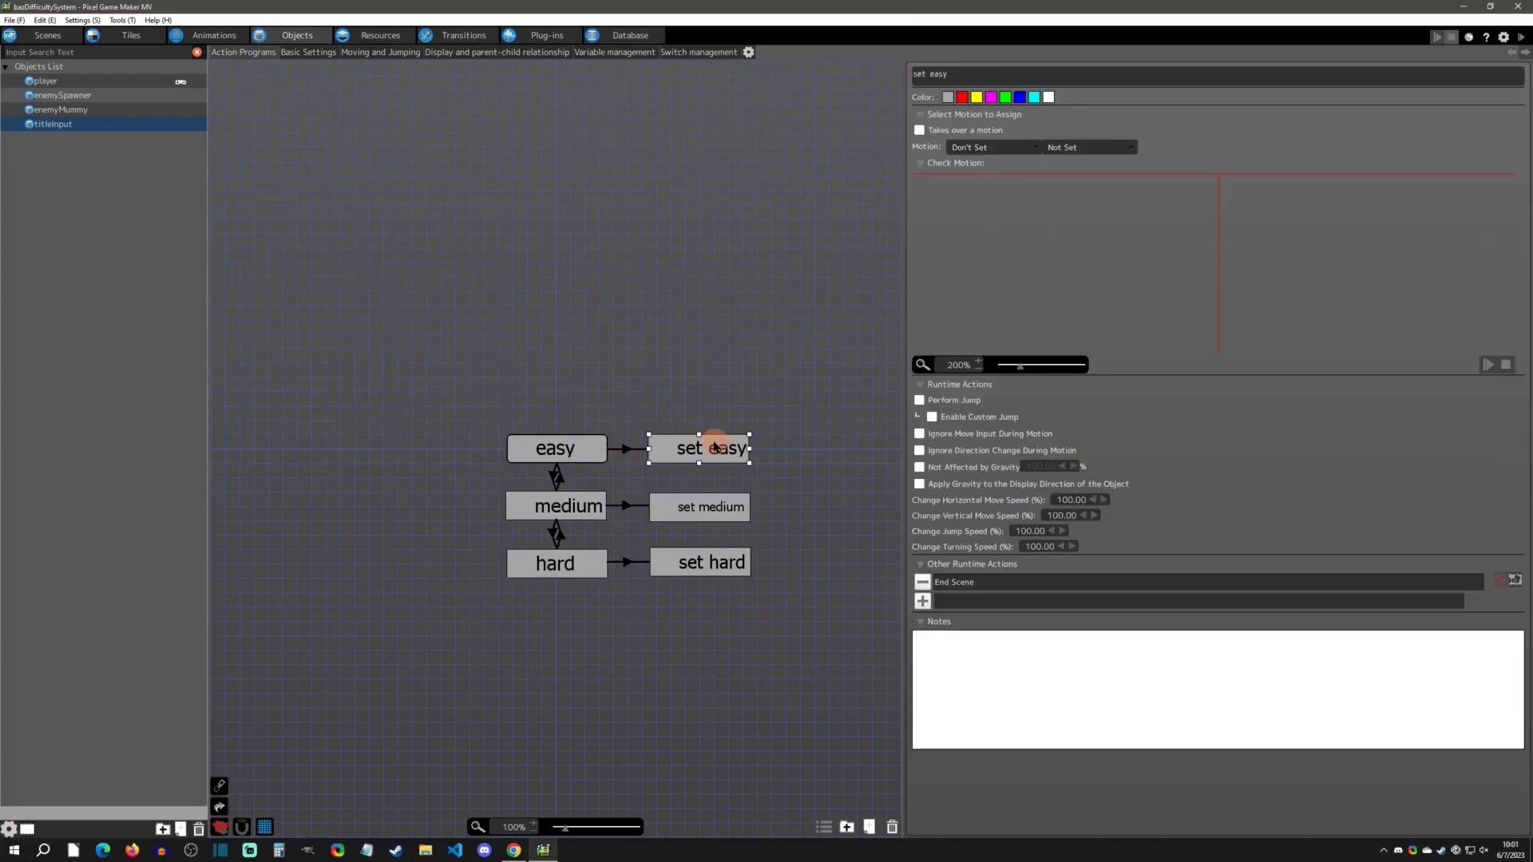
{"action": "left_click", "coordinate": [958, 582]}
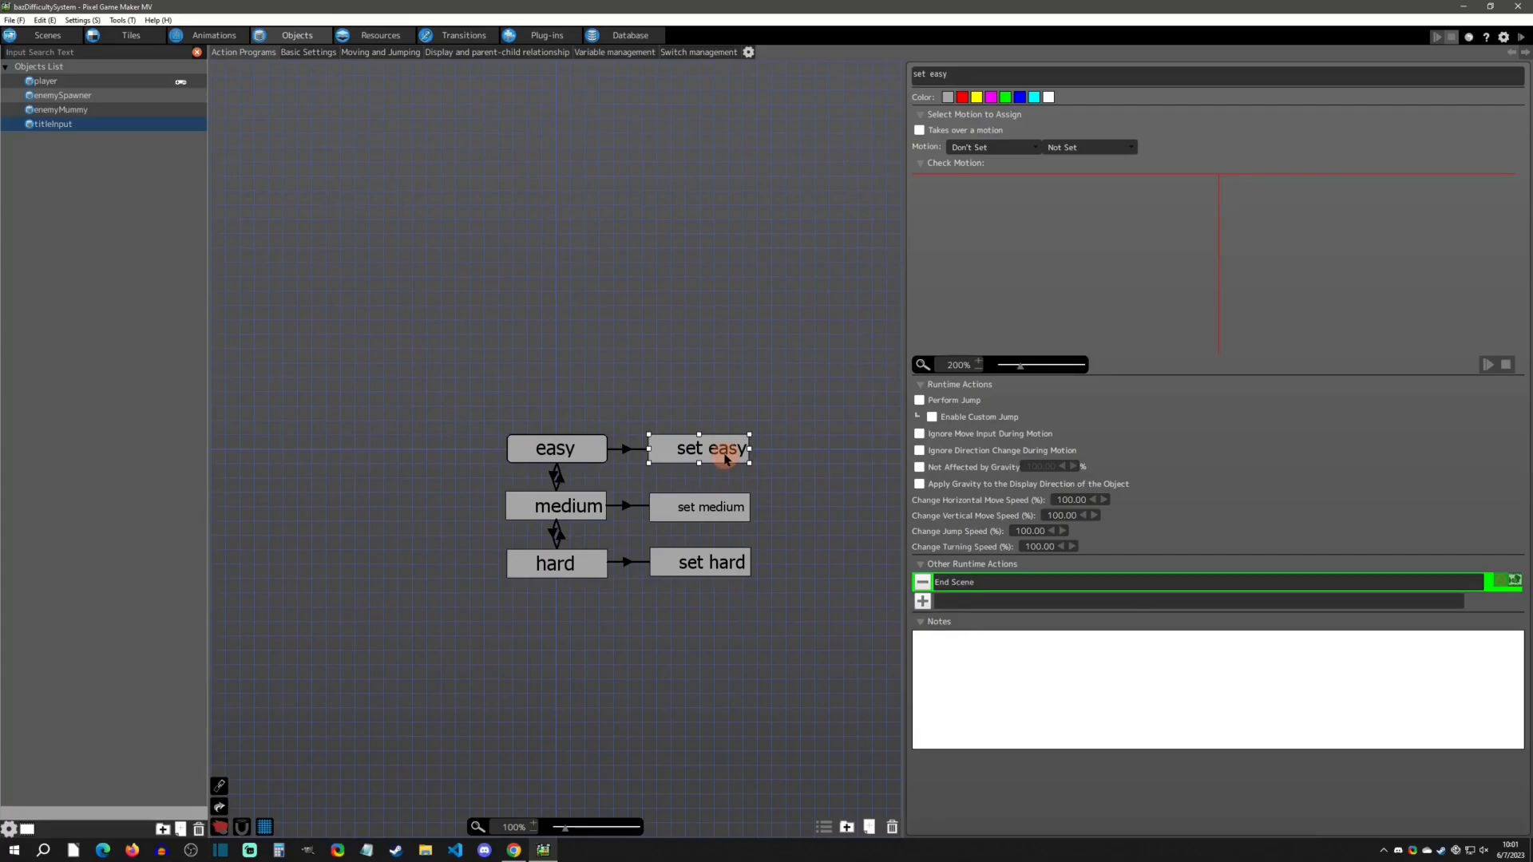
Examine the GameDifficulty variable changes in the set medium and set hard actions.
{"action": "left_click", "coordinate": [673, 507]}
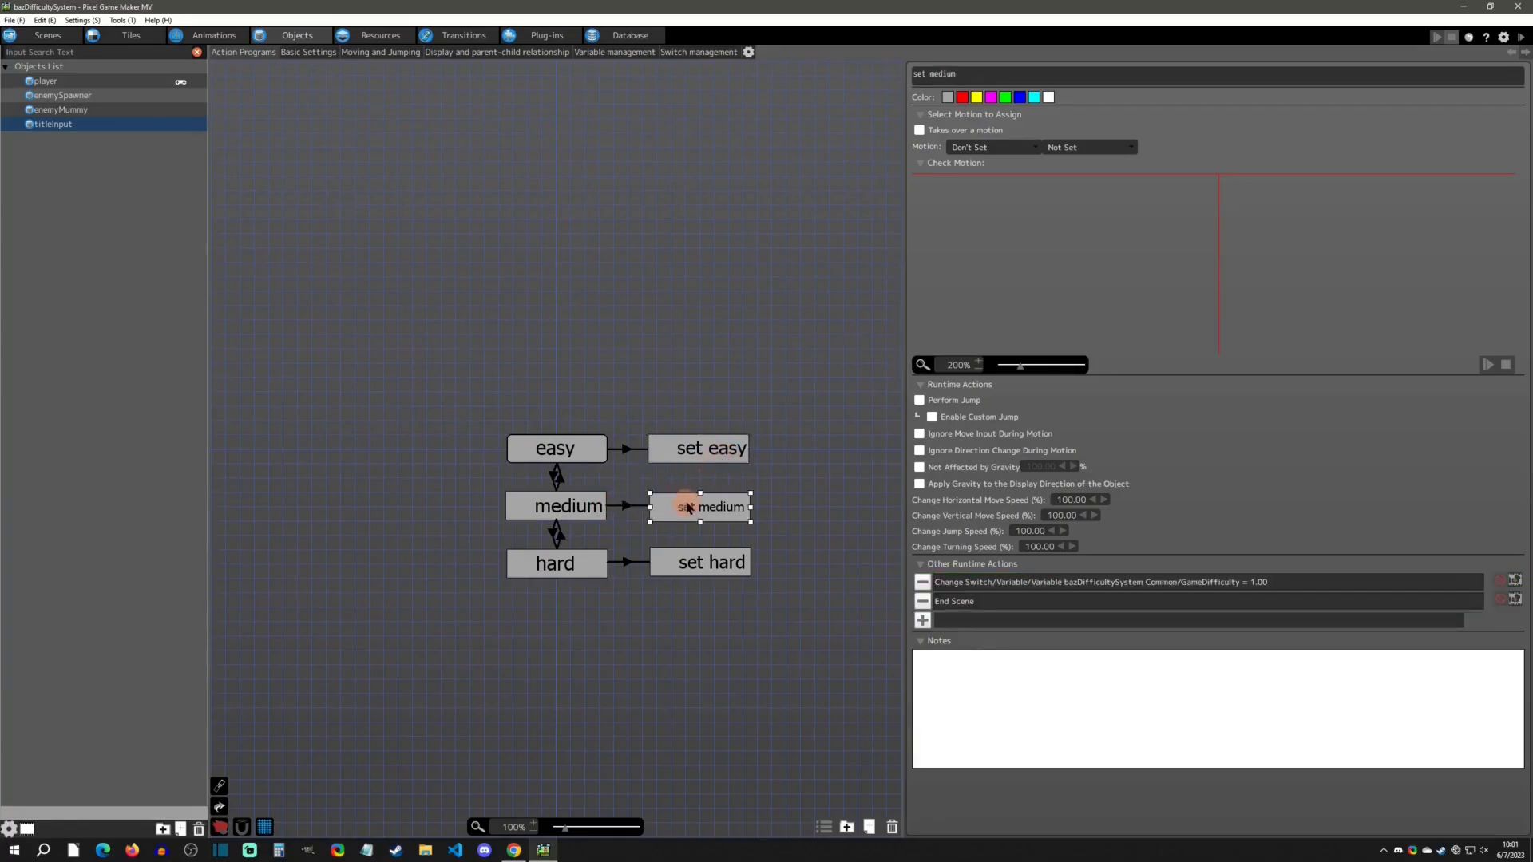
{"action": "left_click", "coordinate": [1289, 582]}
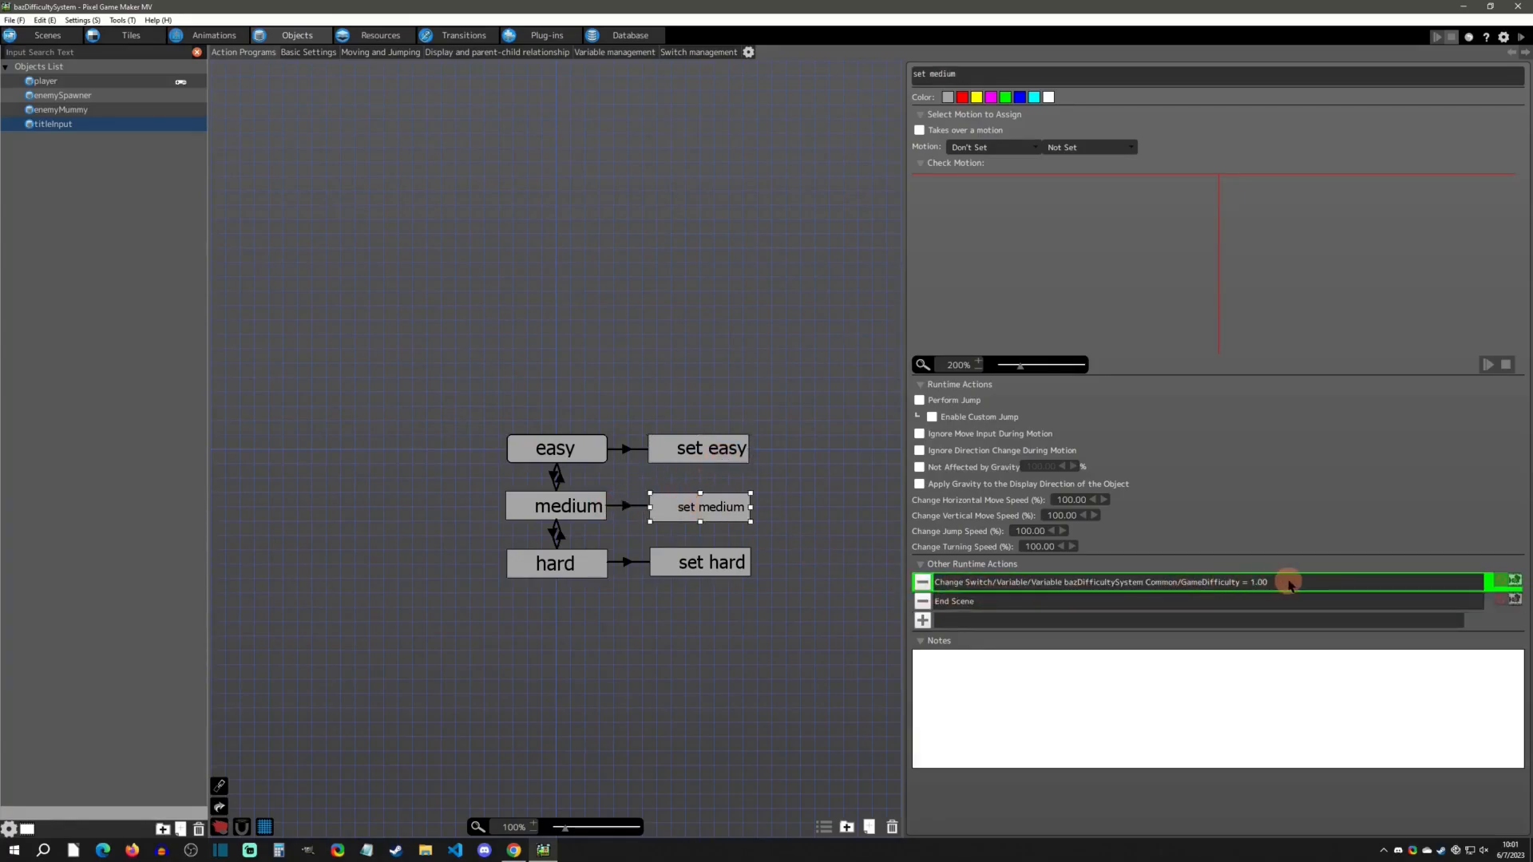
{"action": "left_click", "coordinate": [711, 563]}
{"action": "left_click", "coordinate": [1303, 582]}
Open the enemySpawner object and examine the direct link from setup difficulty to wait to spawn.
{"action": "left_click", "coordinate": [87, 97]}
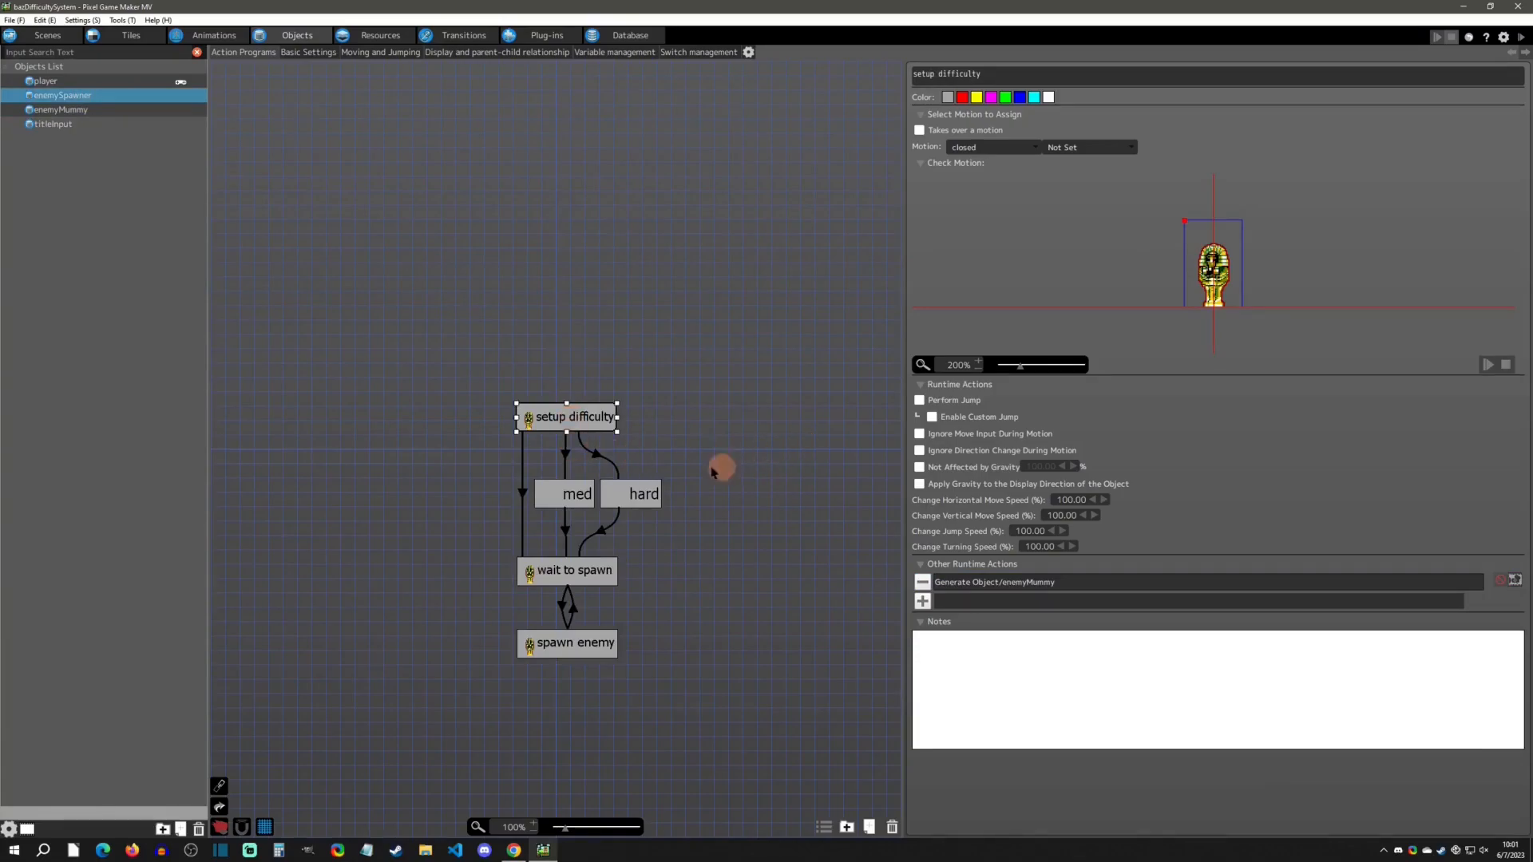
{"action": "left_click", "coordinate": [522, 496]}
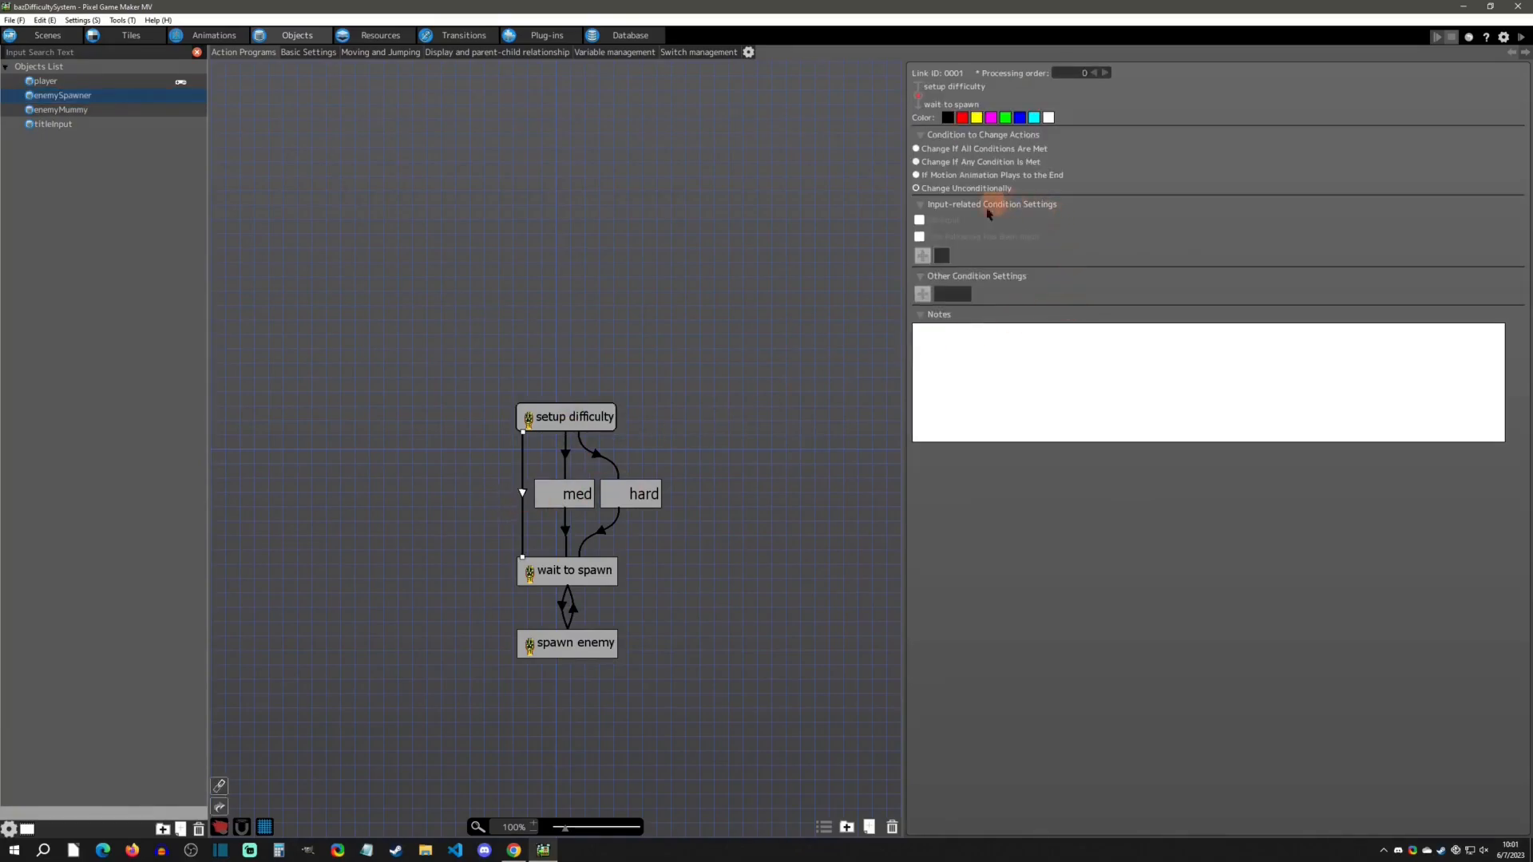
{"action": "left_click", "coordinate": [565, 568]}
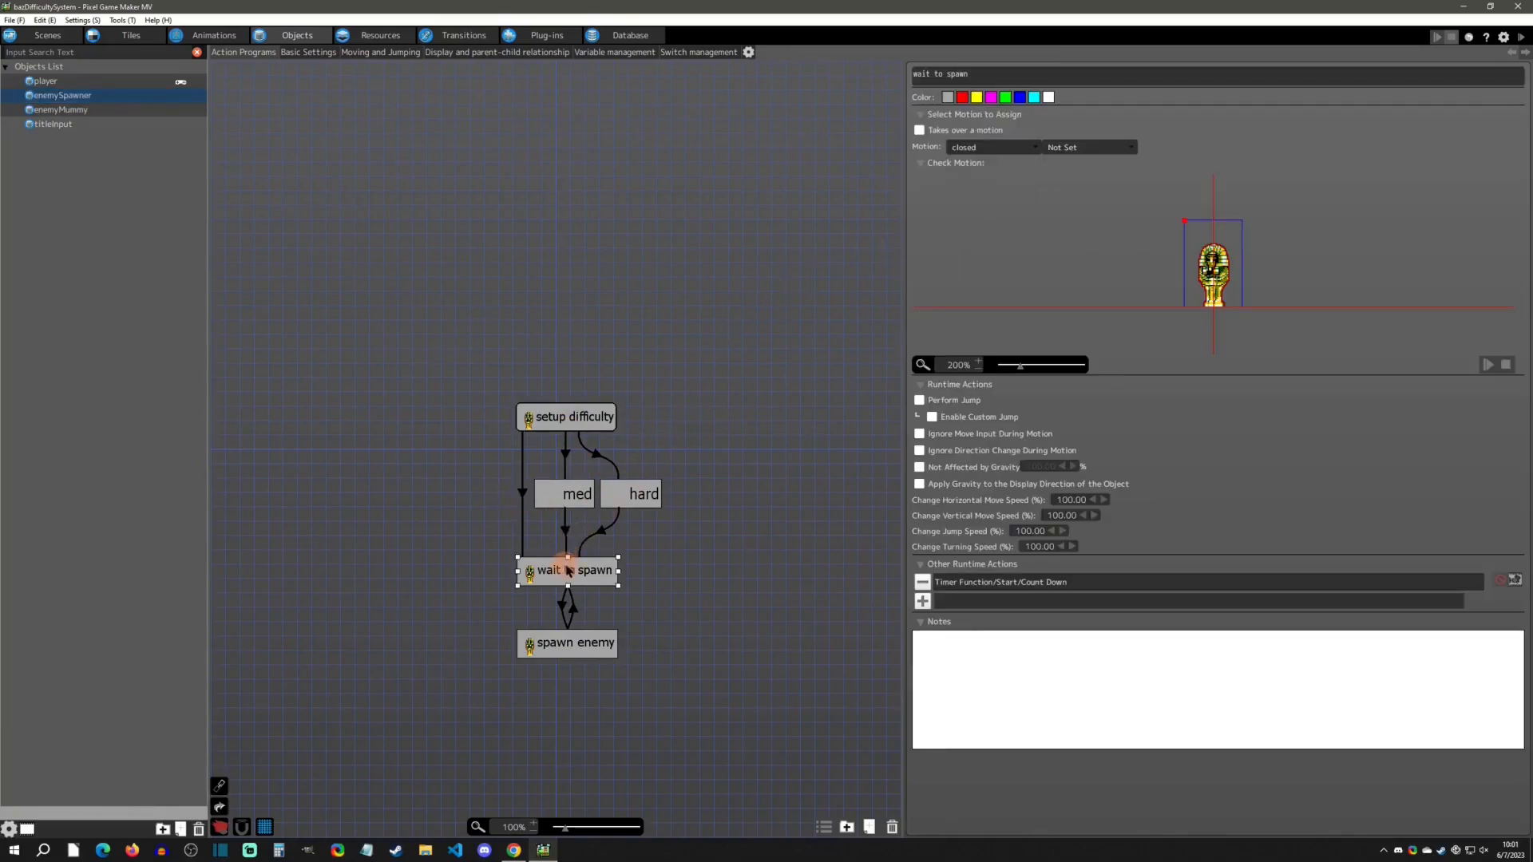
Inspect the Switch/Variable Changes condition on the link from setup difficulty to med.
{"action": "left_click", "coordinate": [566, 461]}
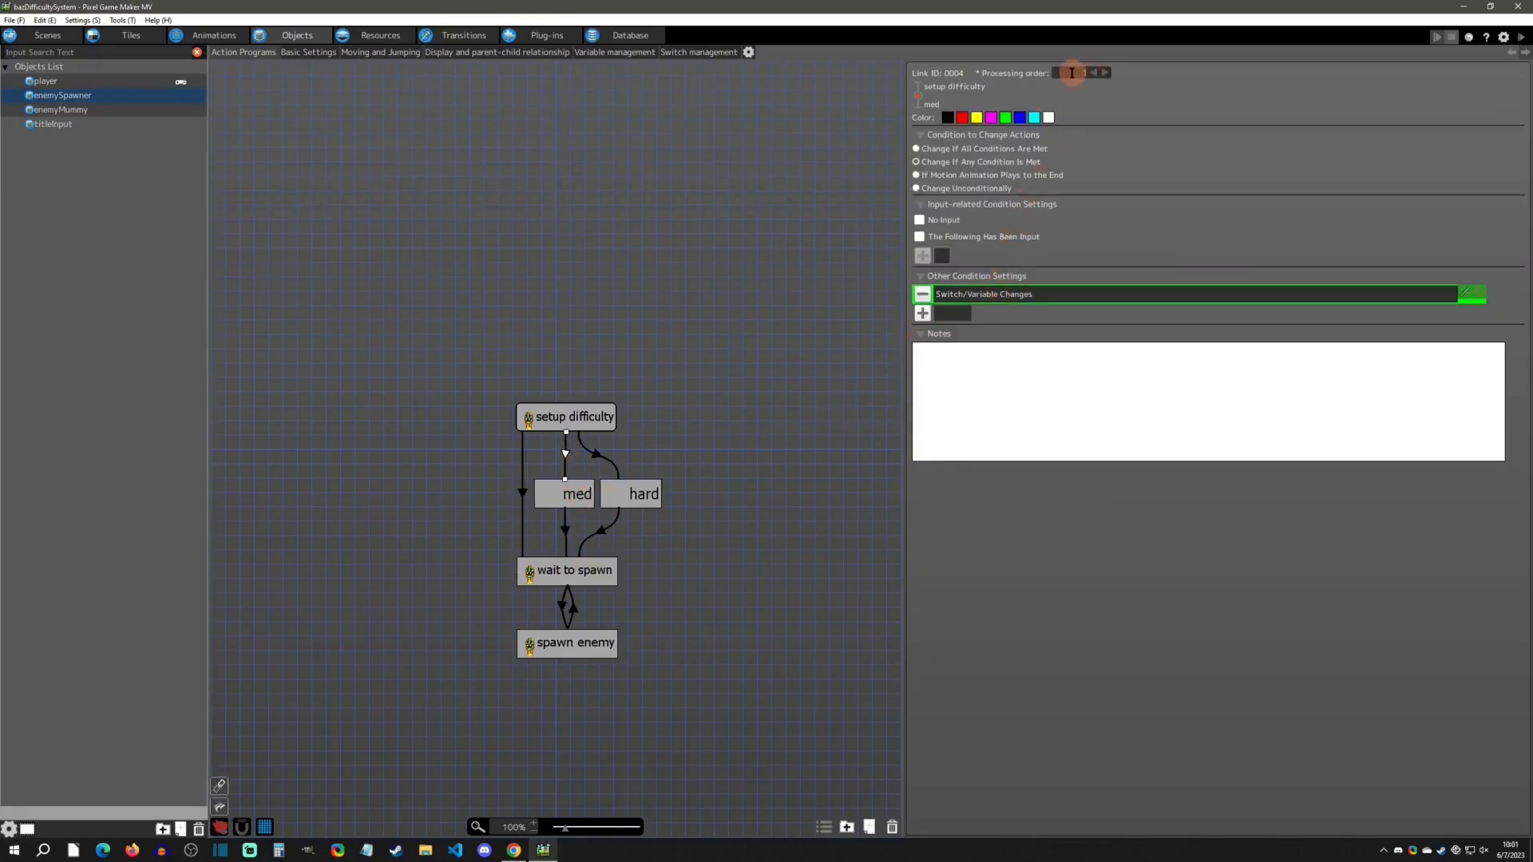
{"action": "double_click", "coordinate": [1021, 293]}
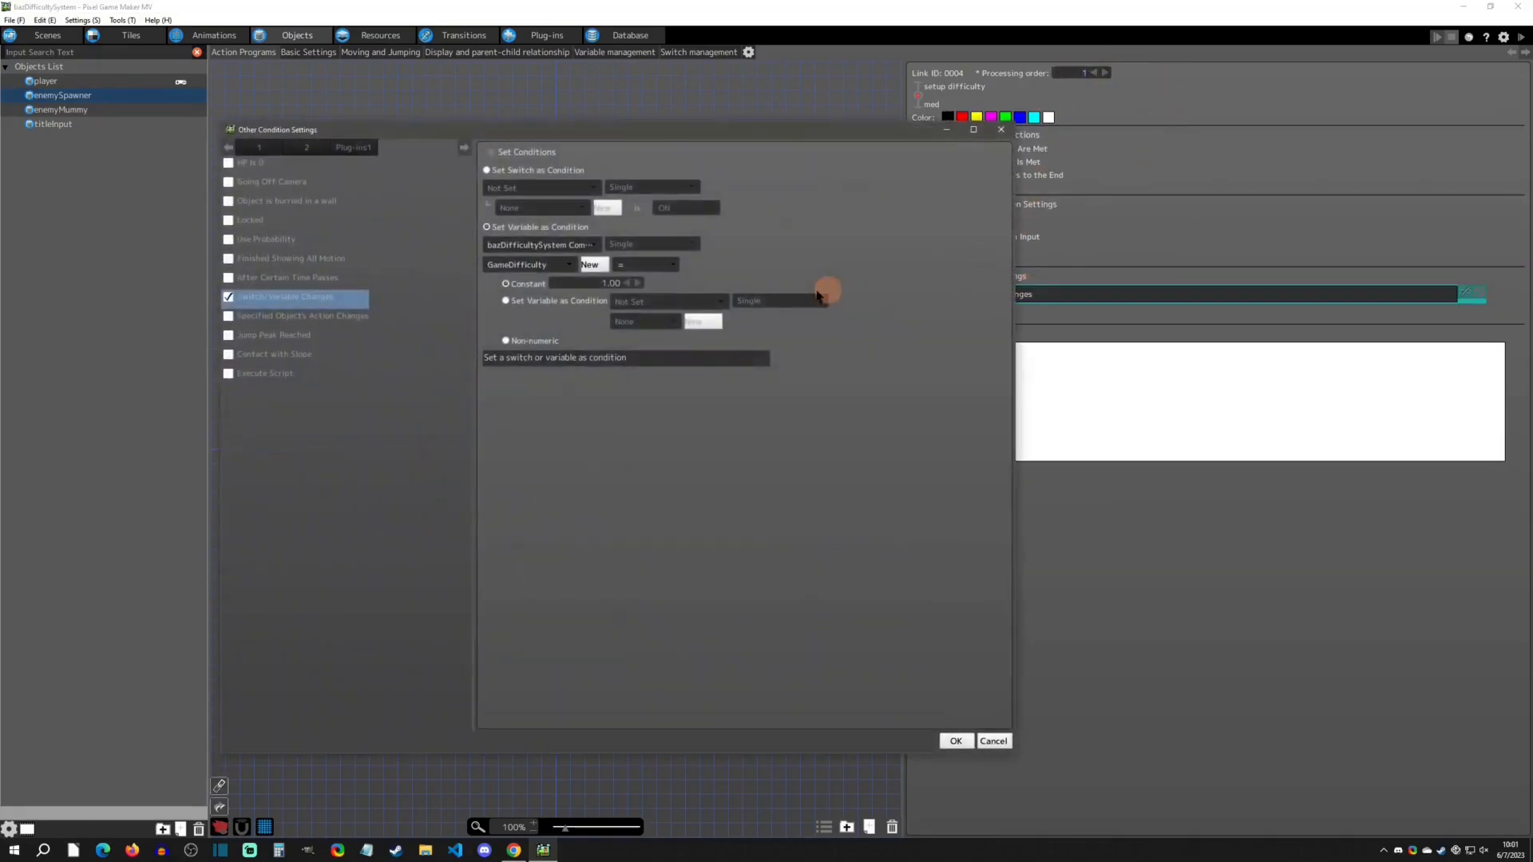
{"action": "left_click", "coordinate": [1000, 130]}
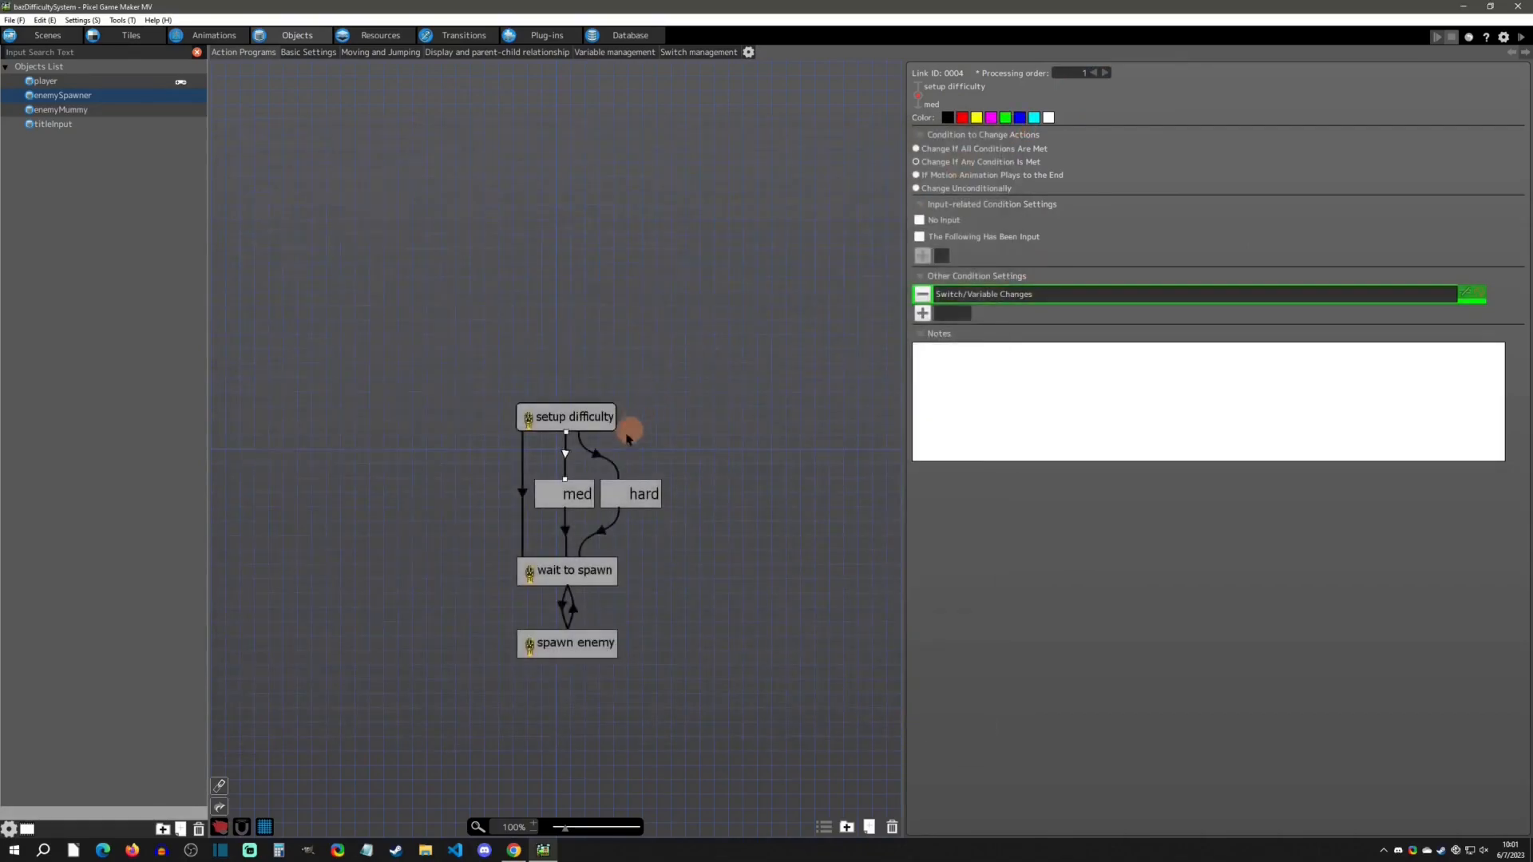
Examine the spawner's med and hard actions and how they change timerDuration.
{"action": "left_click", "coordinate": [578, 493]}
{"action": "left_click", "coordinate": [595, 458]}
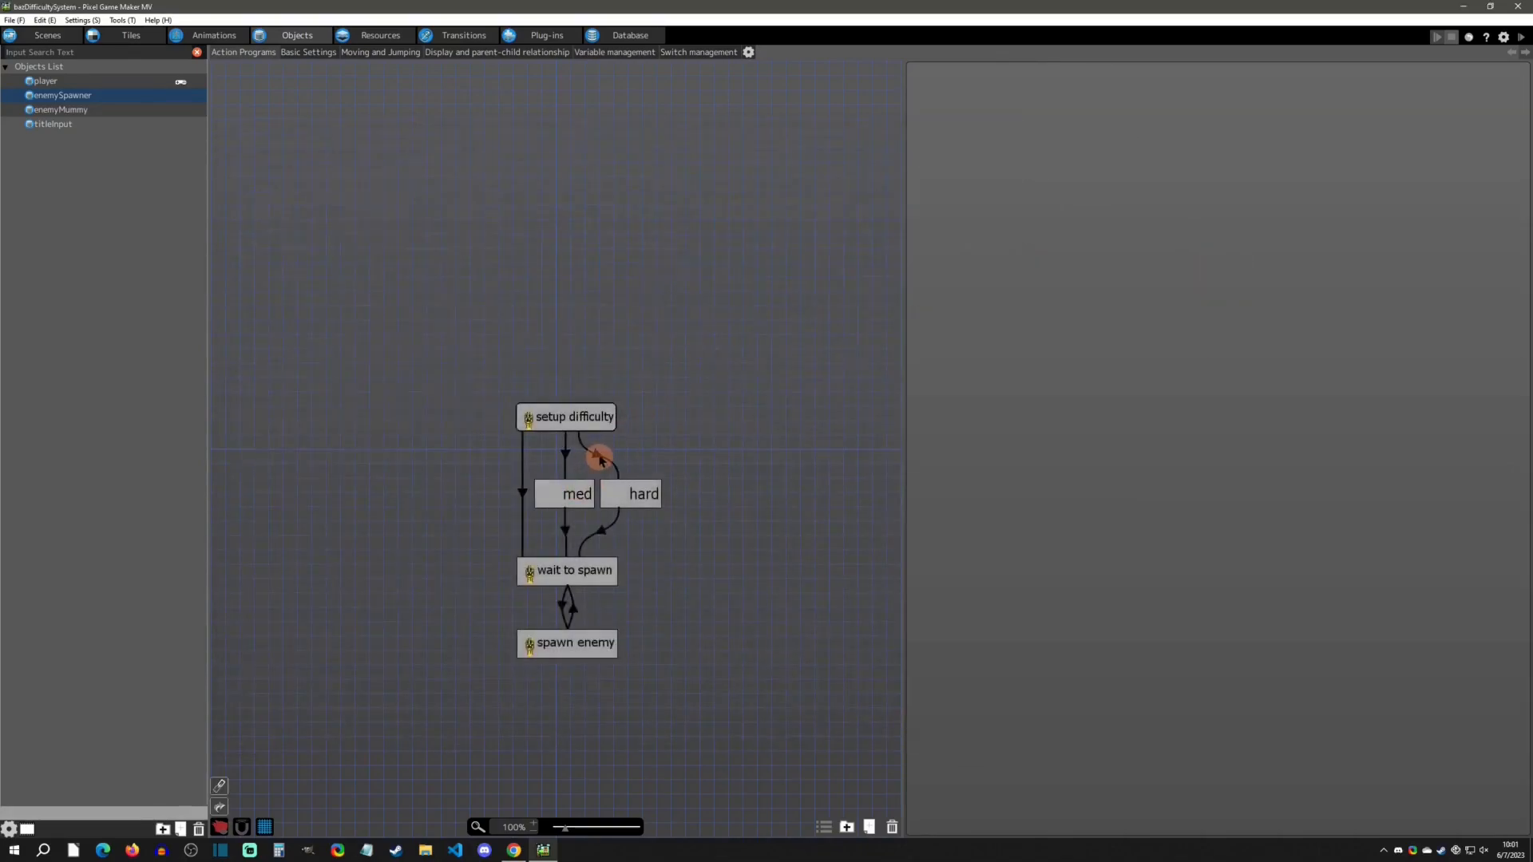
{"action": "left_click", "coordinate": [639, 499]}
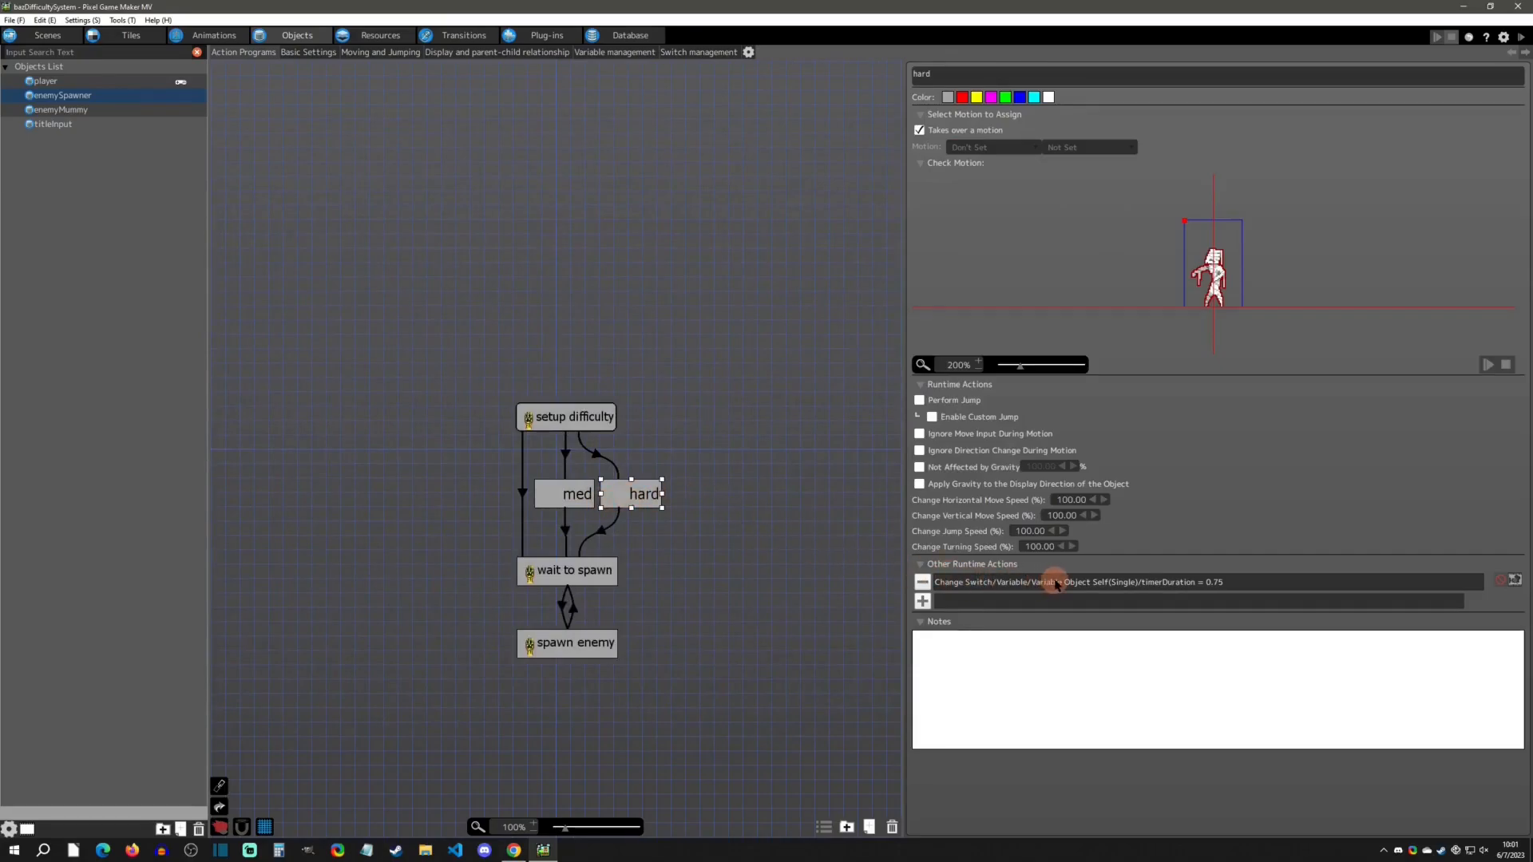
Inspect the Timer Function settings of wait to spawn and the enemySpawner's timerDuration variable.
{"action": "left_click", "coordinate": [579, 585]}
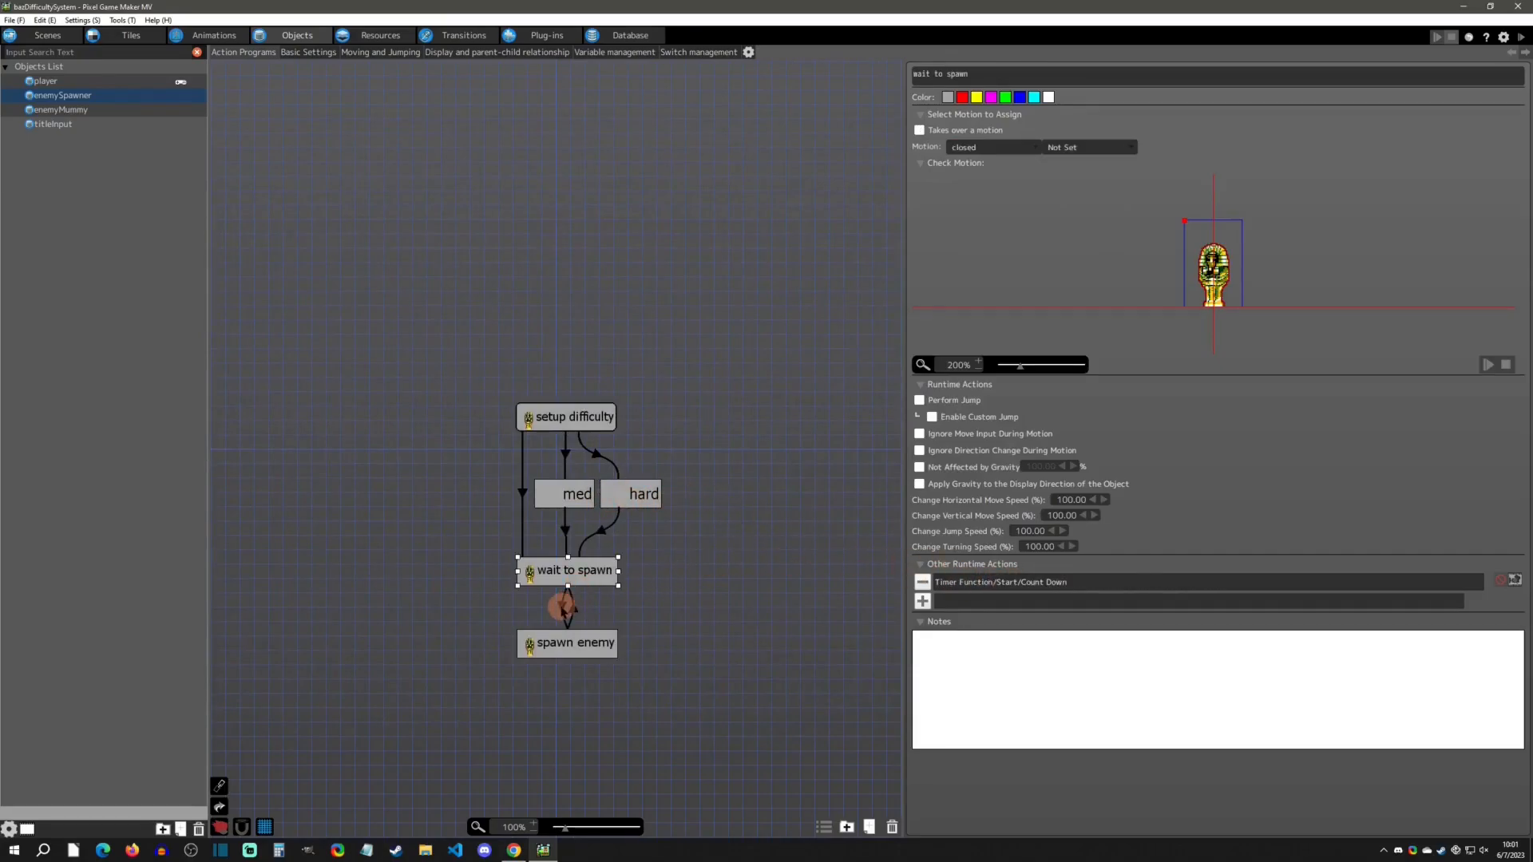
{"action": "left_click", "coordinate": [978, 582]}
{"action": "double_click", "coordinate": [992, 582]}
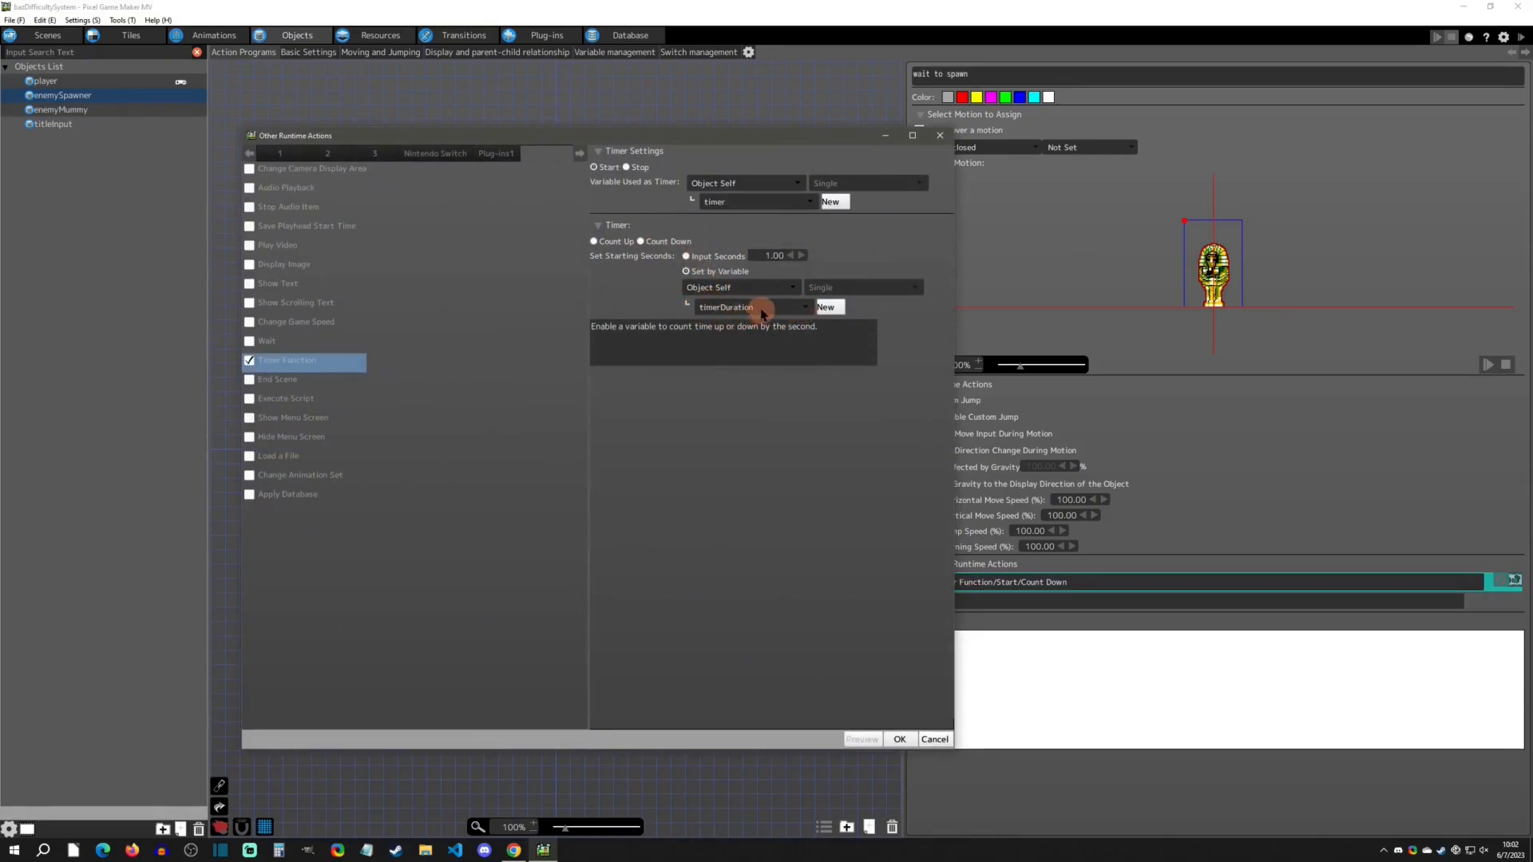
{"action": "left_click", "coordinate": [939, 135]}
{"action": "left_click", "coordinate": [614, 51]}
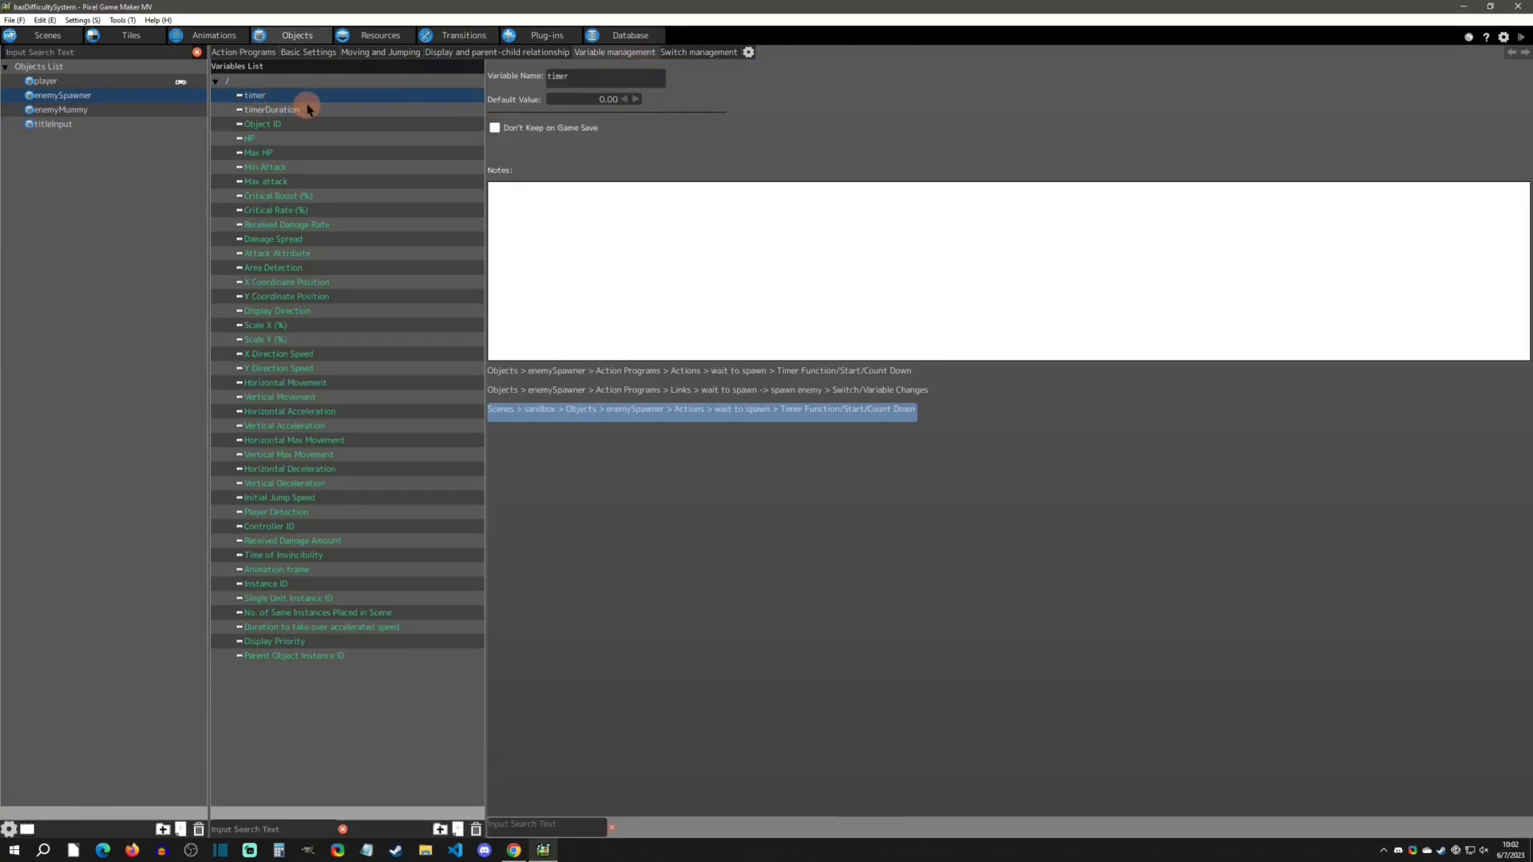
{"action": "left_click", "coordinate": [336, 110]}
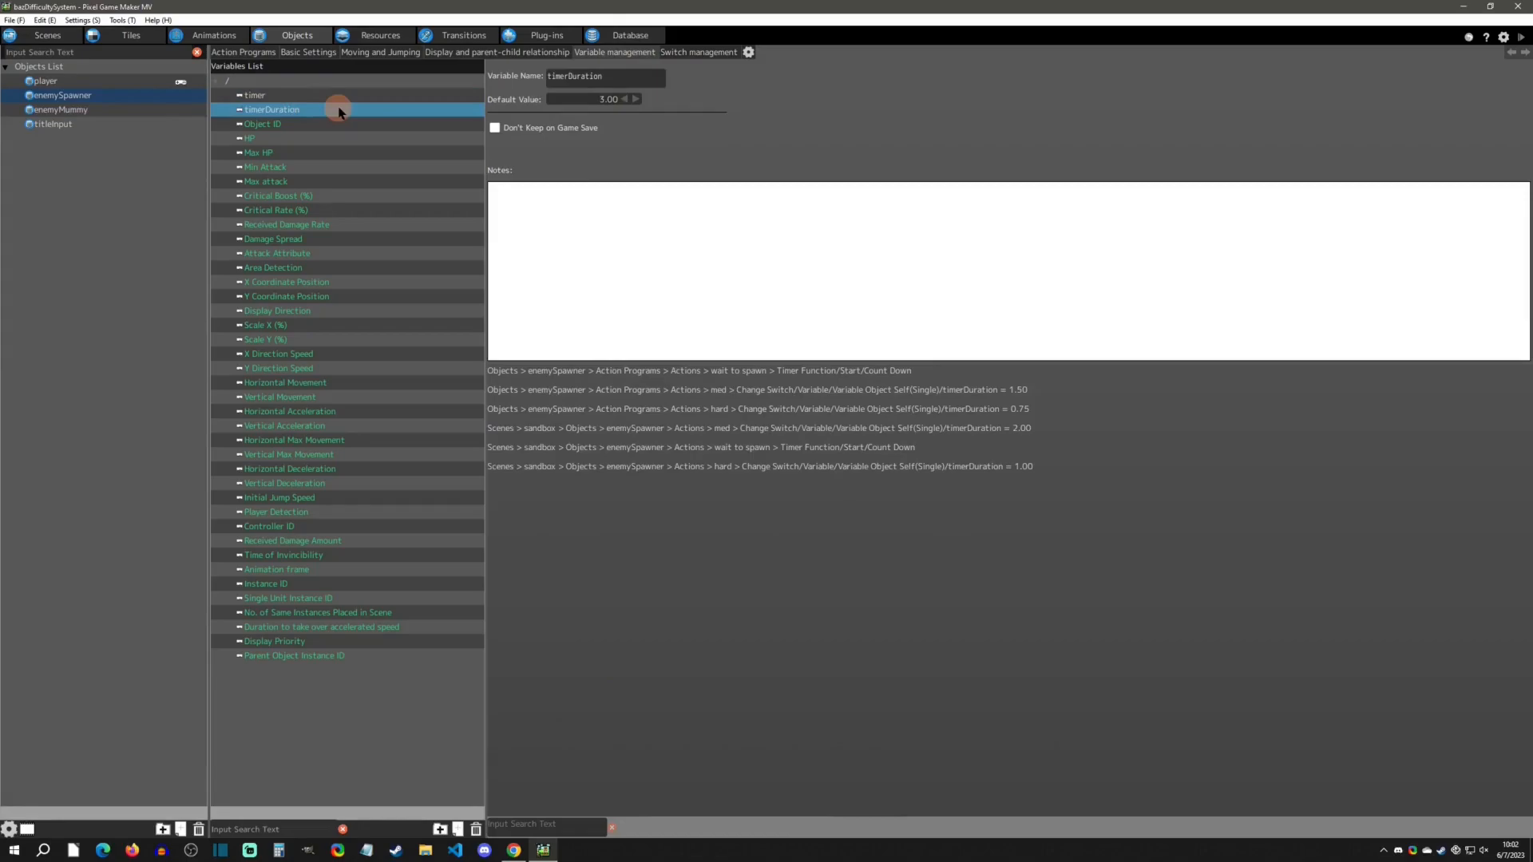
Compare the enemySpawner's timer and timerDuration variables with the timerDuration changes made in its med and hard actions.
{"action": "left_click", "coordinate": [294, 94]}
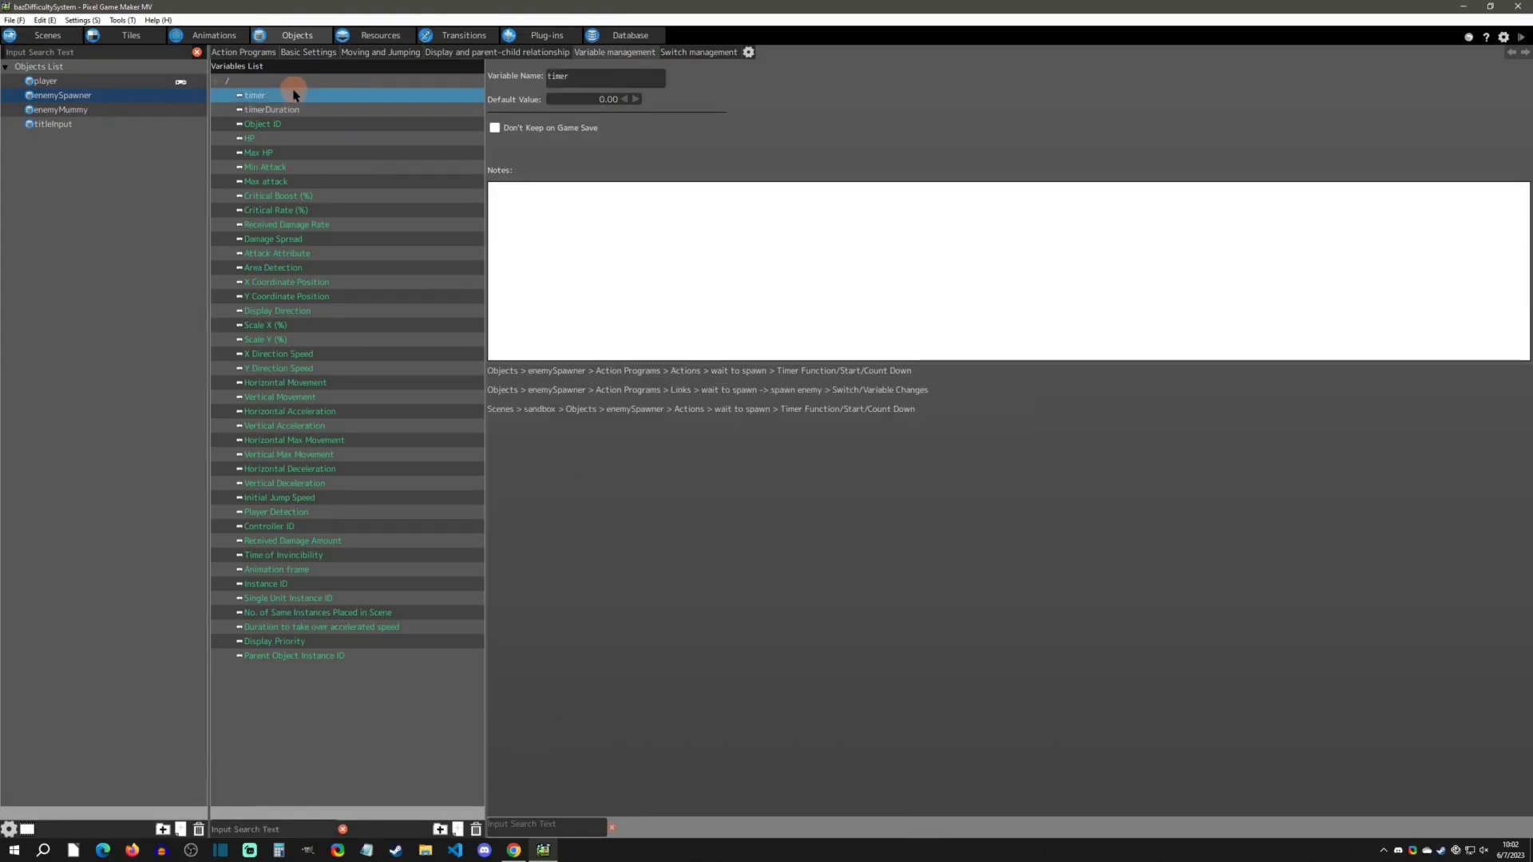
{"action": "left_click", "coordinate": [311, 111]}
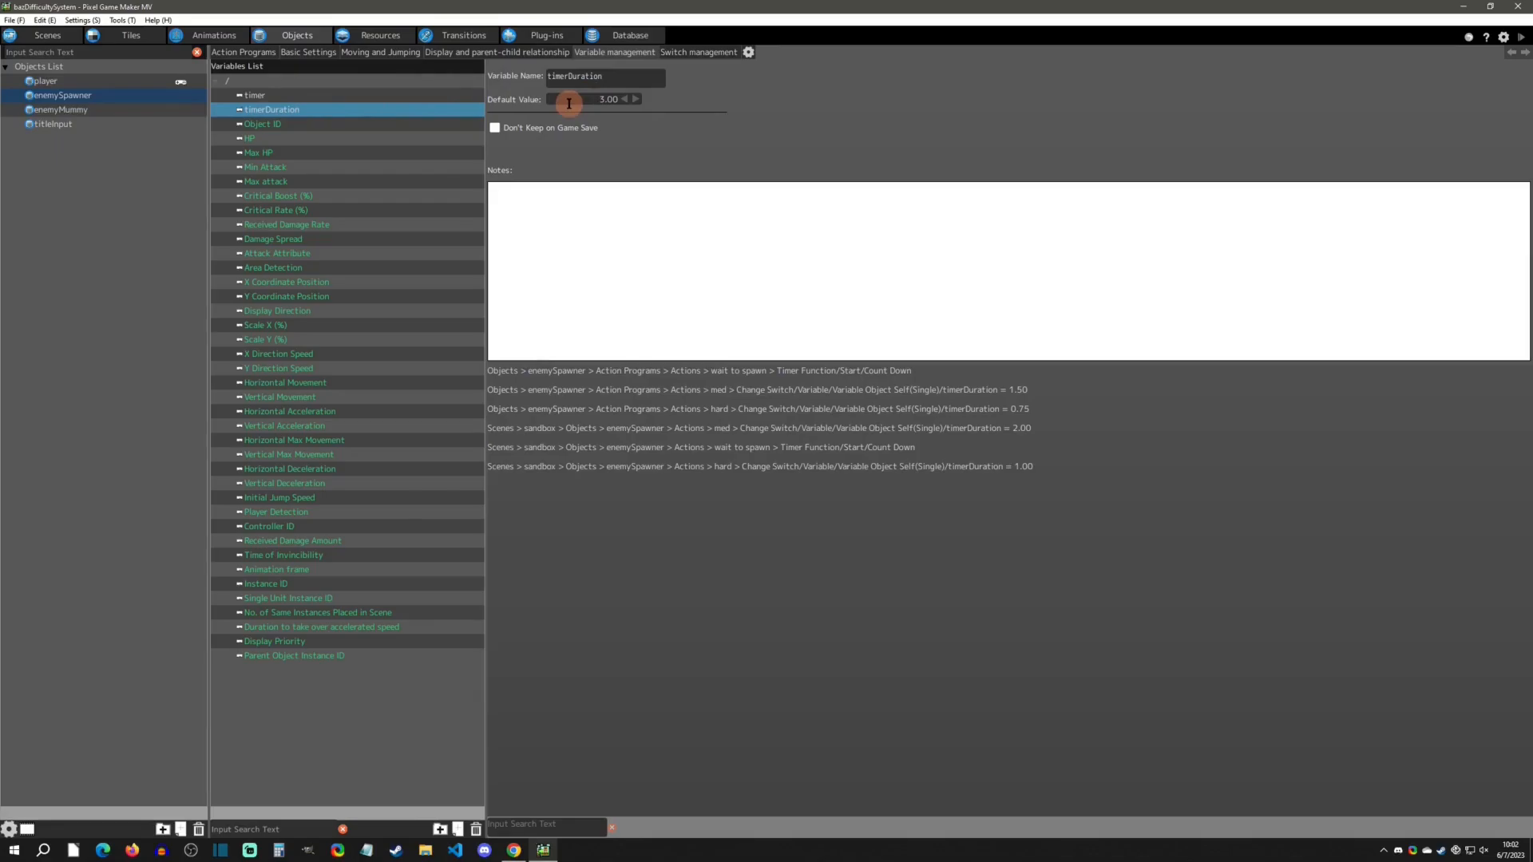
{"action": "left_click", "coordinate": [270, 53]}
{"action": "left_click", "coordinate": [554, 497]}
{"action": "double_click", "coordinate": [1043, 582]}
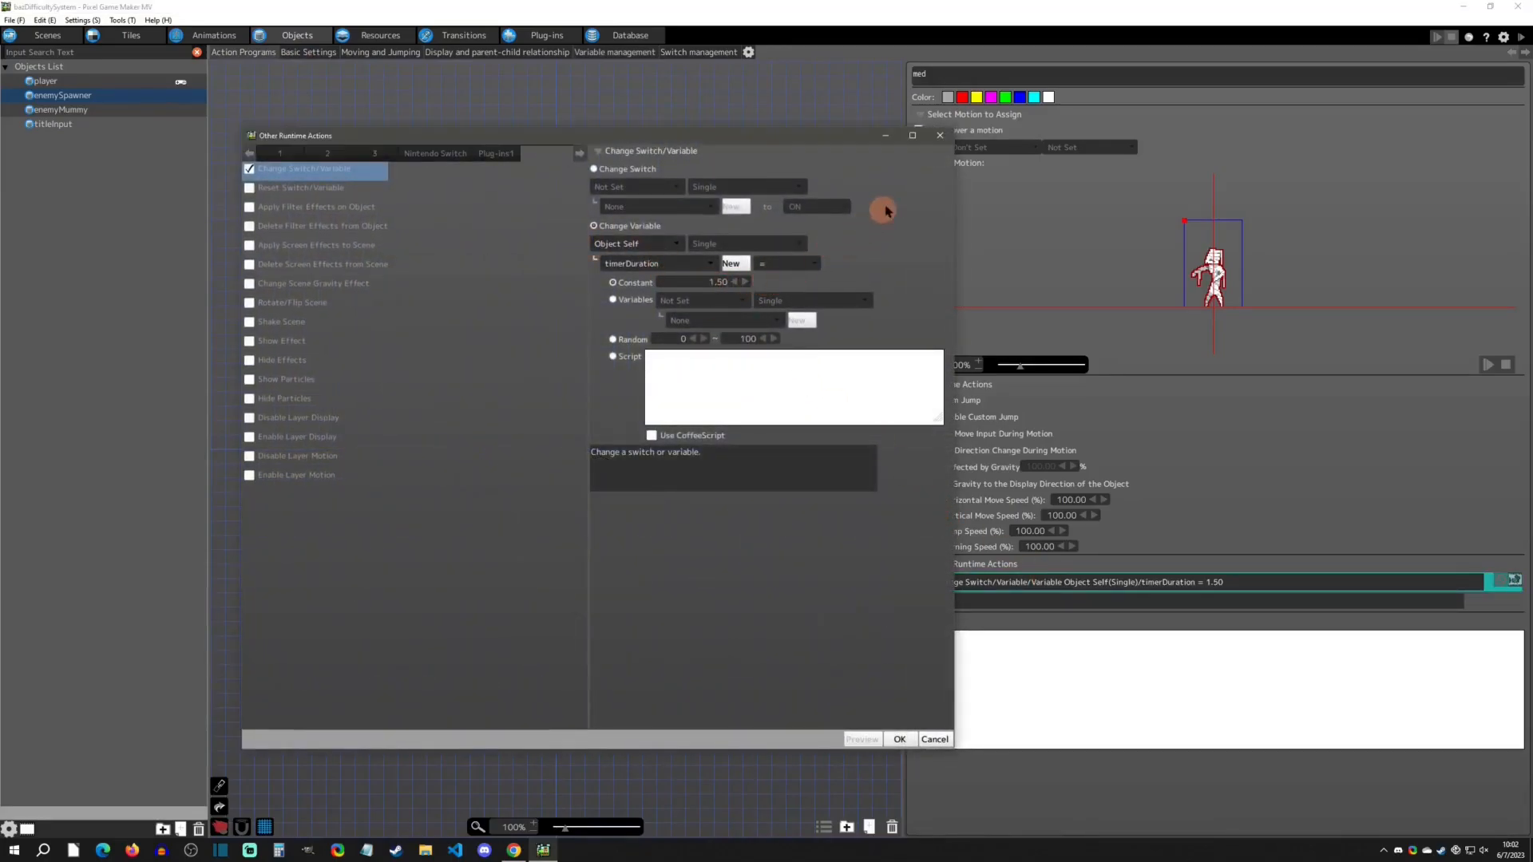
{"action": "left_click", "coordinate": [940, 135]}
{"action": "left_click", "coordinate": [641, 493]}
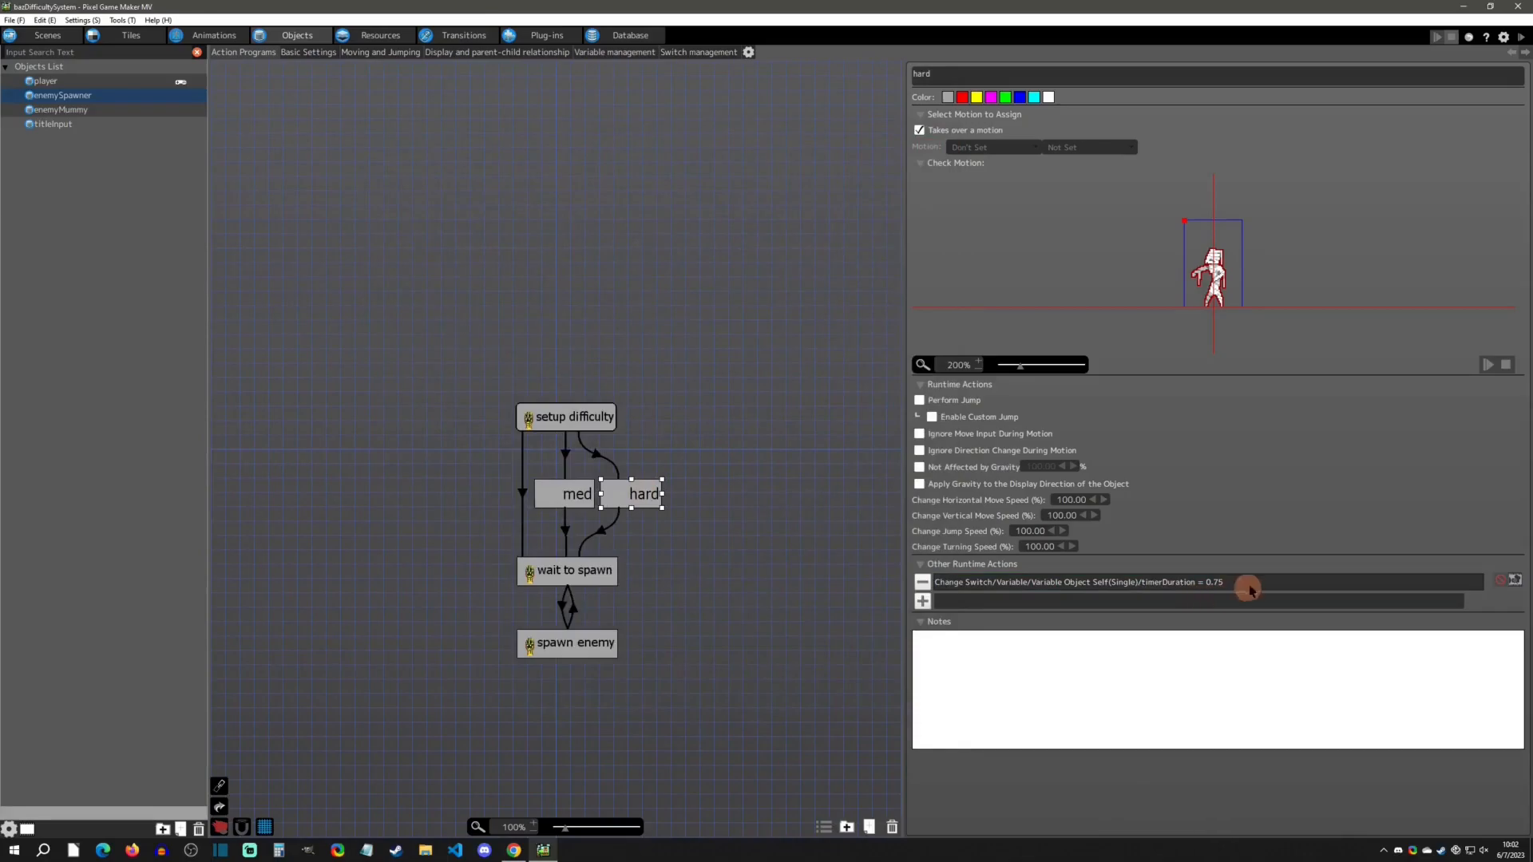
{"action": "double_click", "coordinate": [1277, 582]}
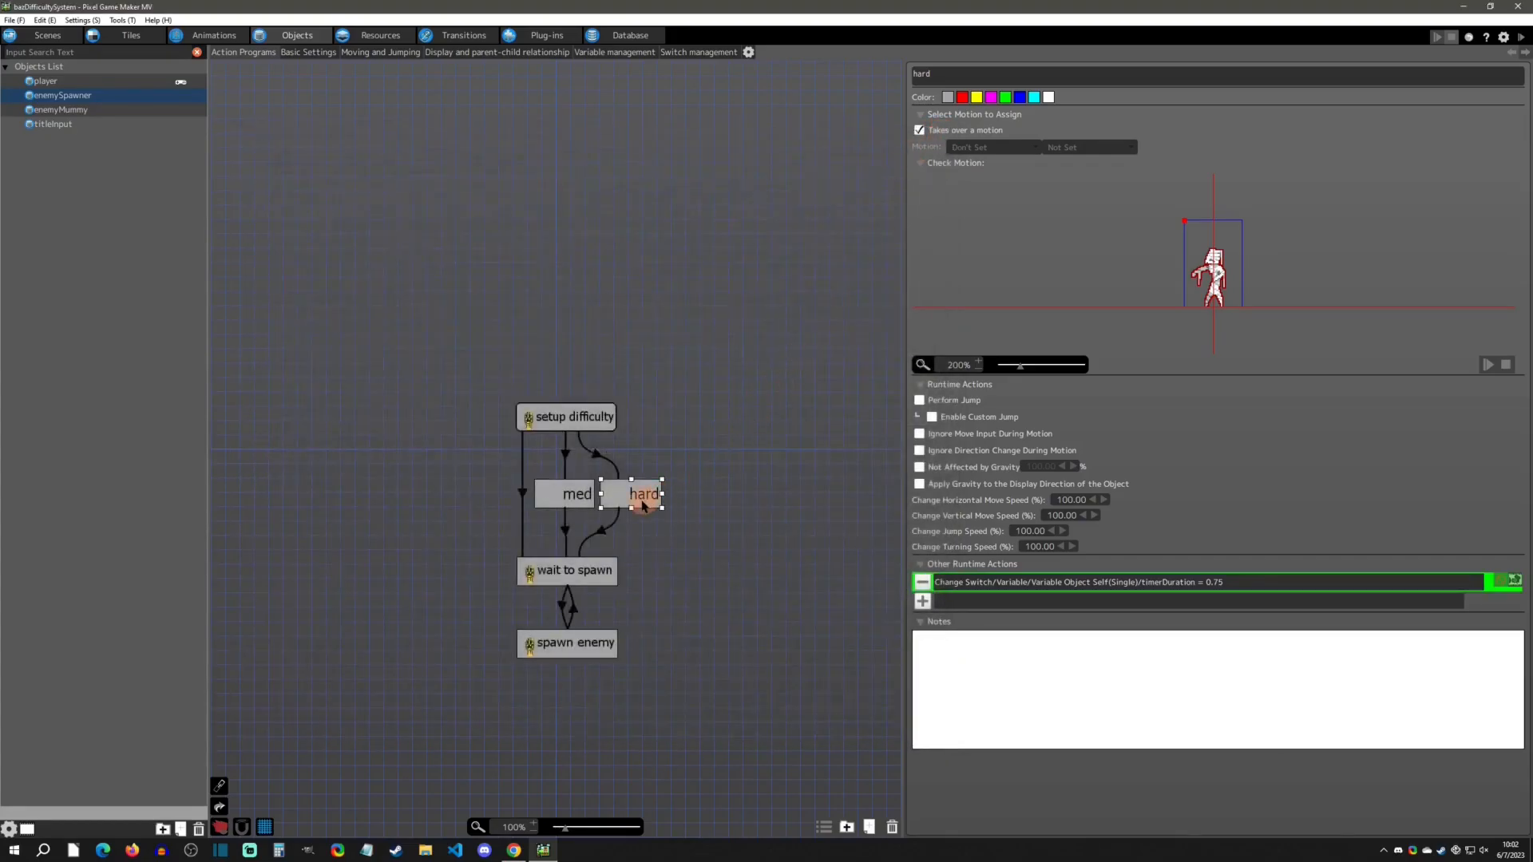
Review the count-down timer action assigned to wait to spawn.
{"action": "left_click", "coordinate": [606, 576]}
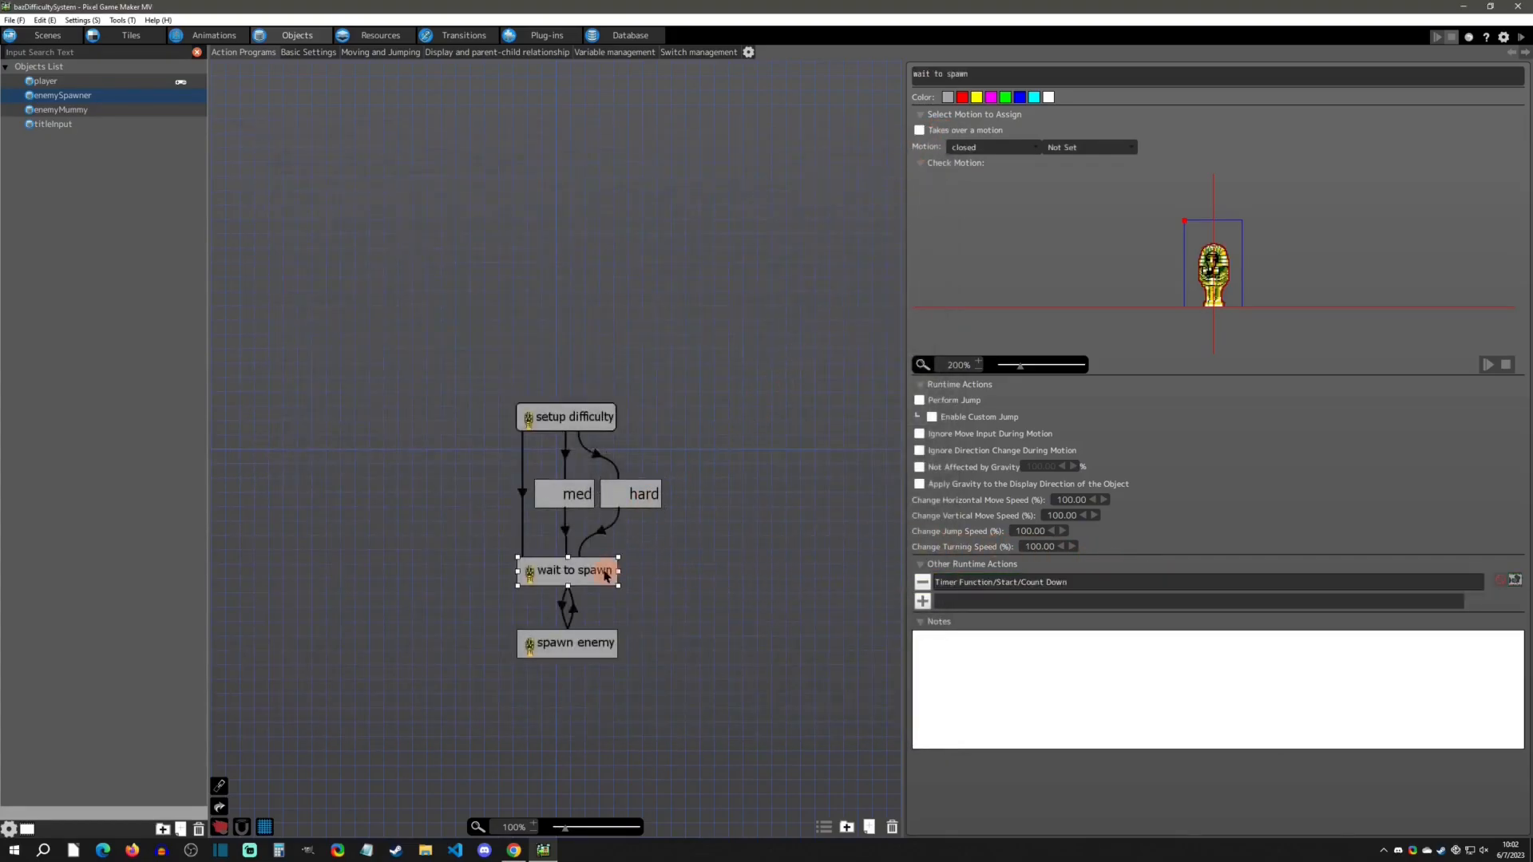
{"action": "double_click", "coordinate": [1060, 583]}
{"action": "left_click", "coordinate": [937, 136]}
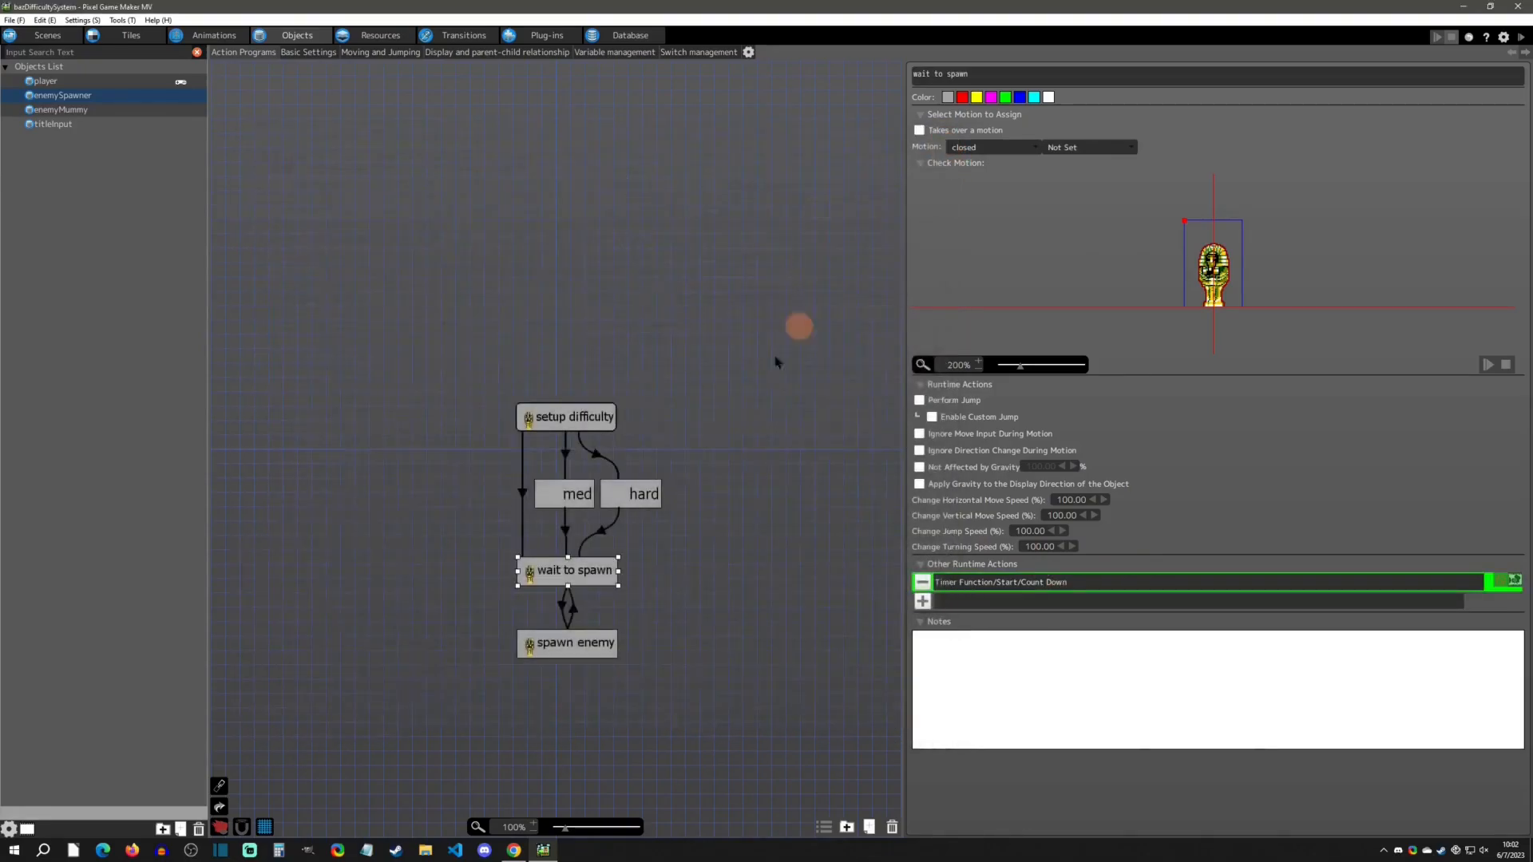
Inspect the timer variable condition and its comparison operator on the link from wait to spawn to spawn enemy.
{"action": "left_click", "coordinate": [560, 602]}
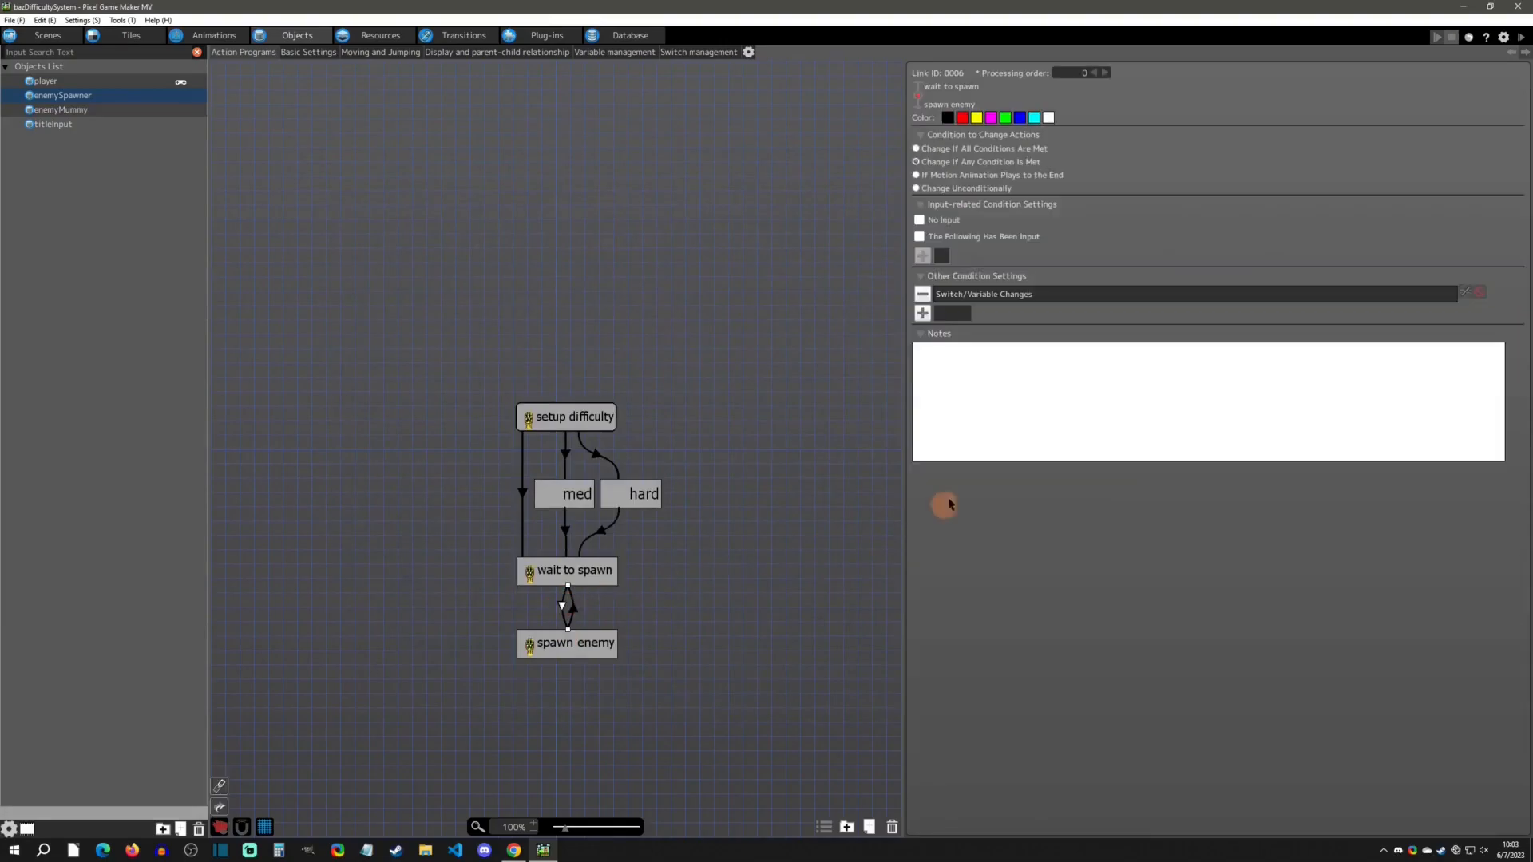
{"action": "left_click", "coordinate": [1015, 282]}
{"action": "left_click", "coordinate": [1008, 281]}
{"action": "left_click", "coordinate": [1006, 296]}
{"action": "double_click", "coordinate": [1008, 297]}
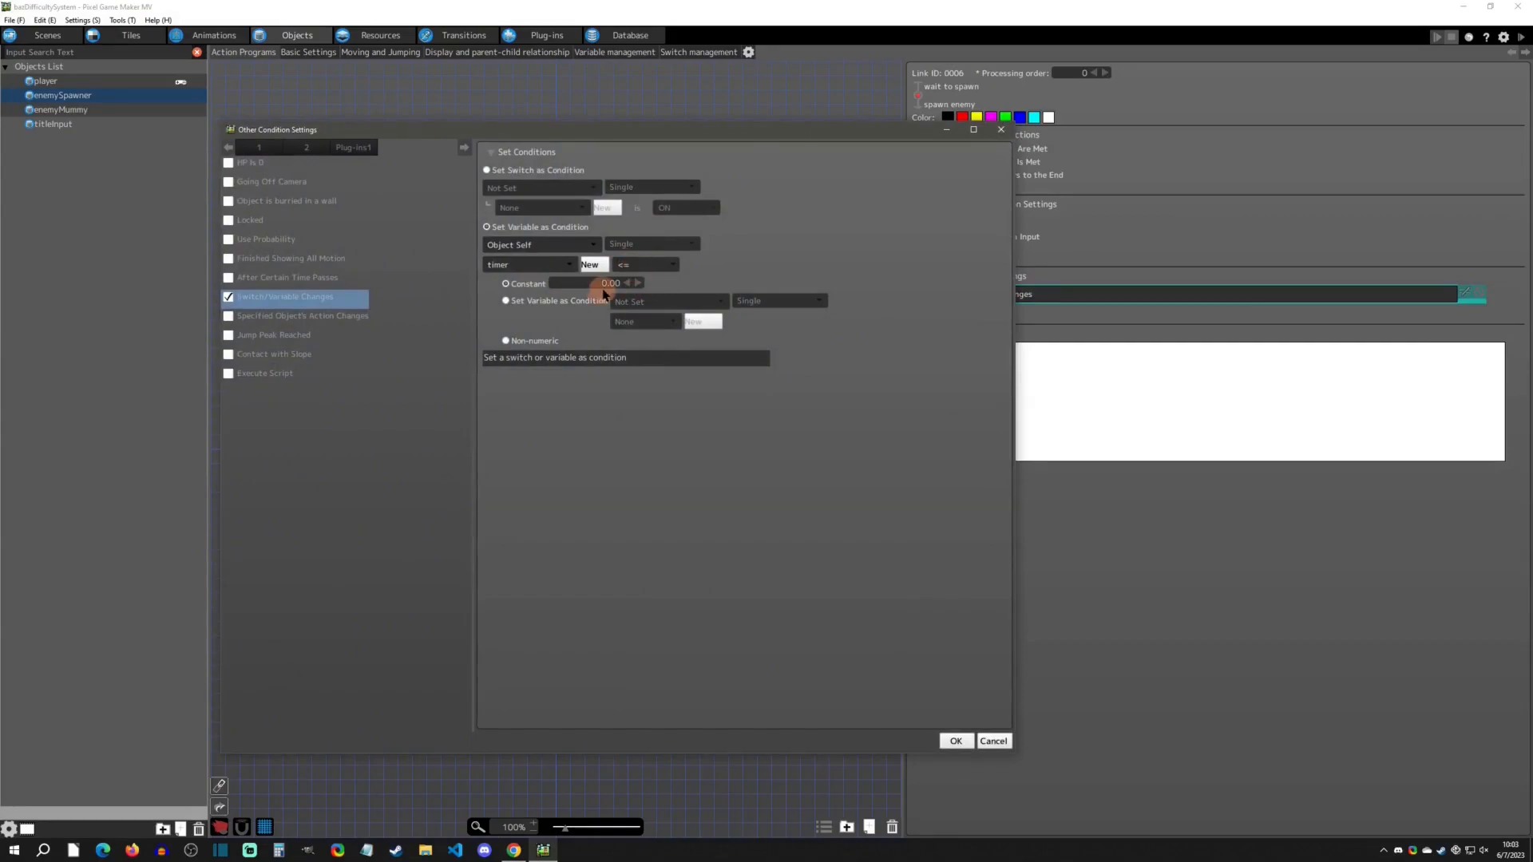
{"action": "left_click", "coordinate": [638, 264]}
{"action": "left_click", "coordinate": [631, 286]}
{"action": "left_click", "coordinate": [656, 264]}
{"action": "left_click", "coordinate": [653, 290]}
{"action": "left_click", "coordinate": [1000, 130]}
Examine the Generate Object settings of spawn enemy and the link back to wait to spawn.
{"action": "left_click", "coordinate": [569, 643]}
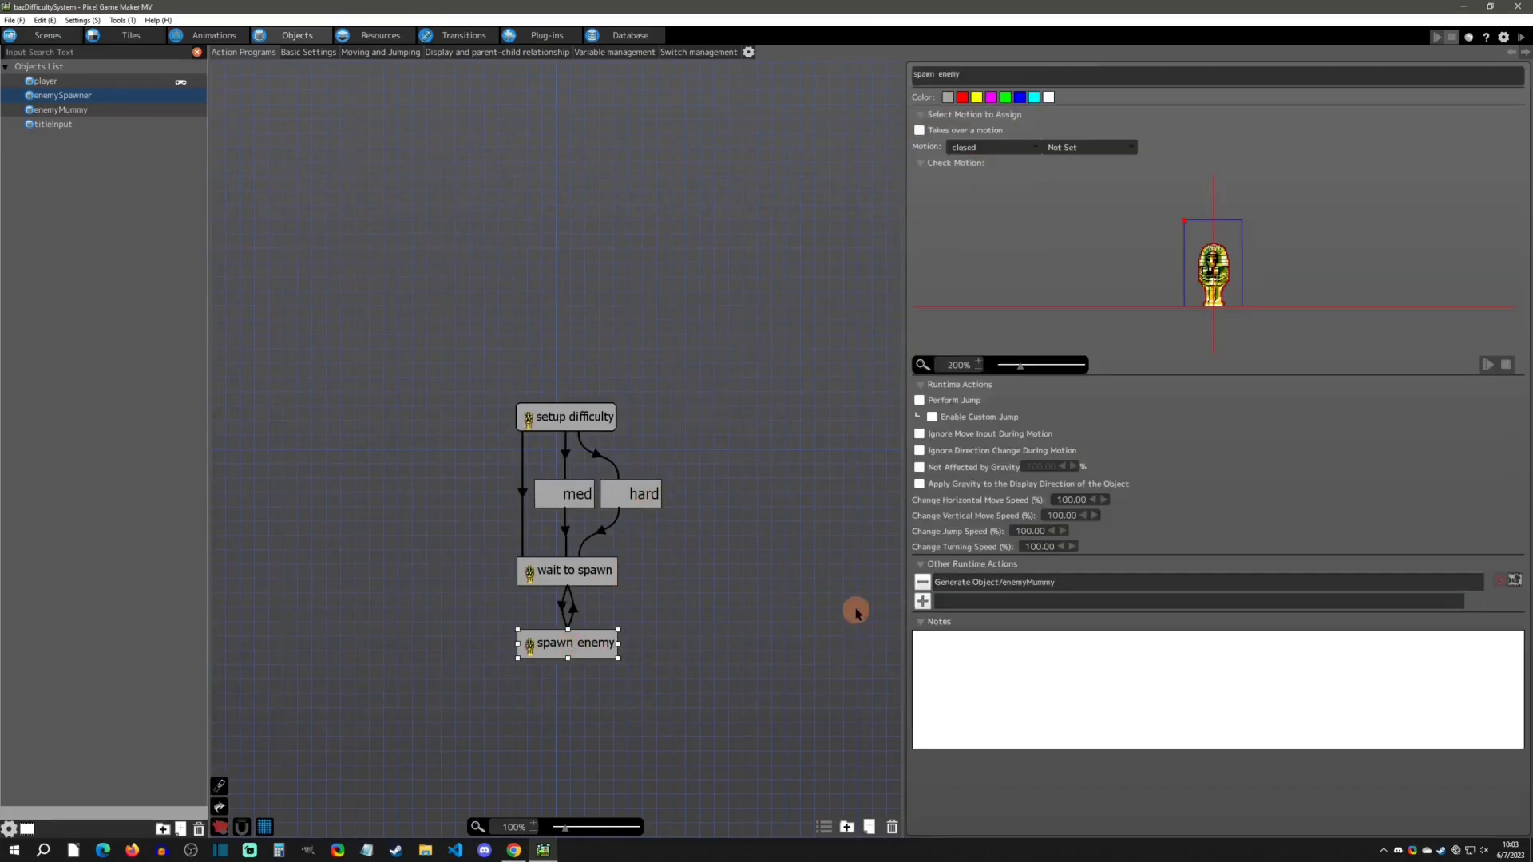
{"action": "double_click", "coordinate": [985, 582]}
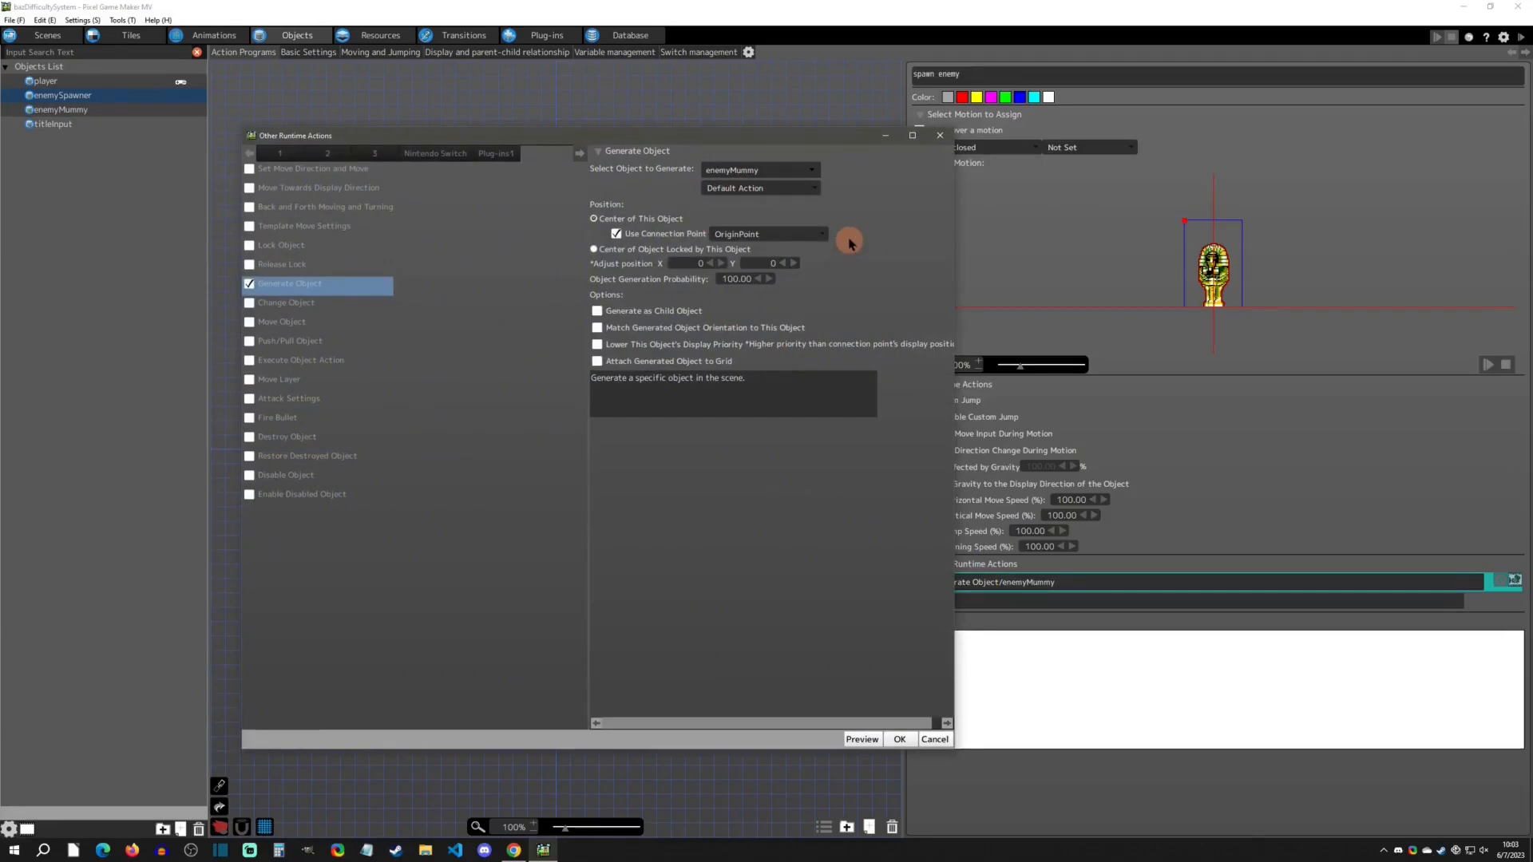
{"action": "left_click", "coordinate": [939, 135]}
{"action": "left_click", "coordinate": [572, 609]}
{"action": "left_click", "coordinate": [569, 574]}
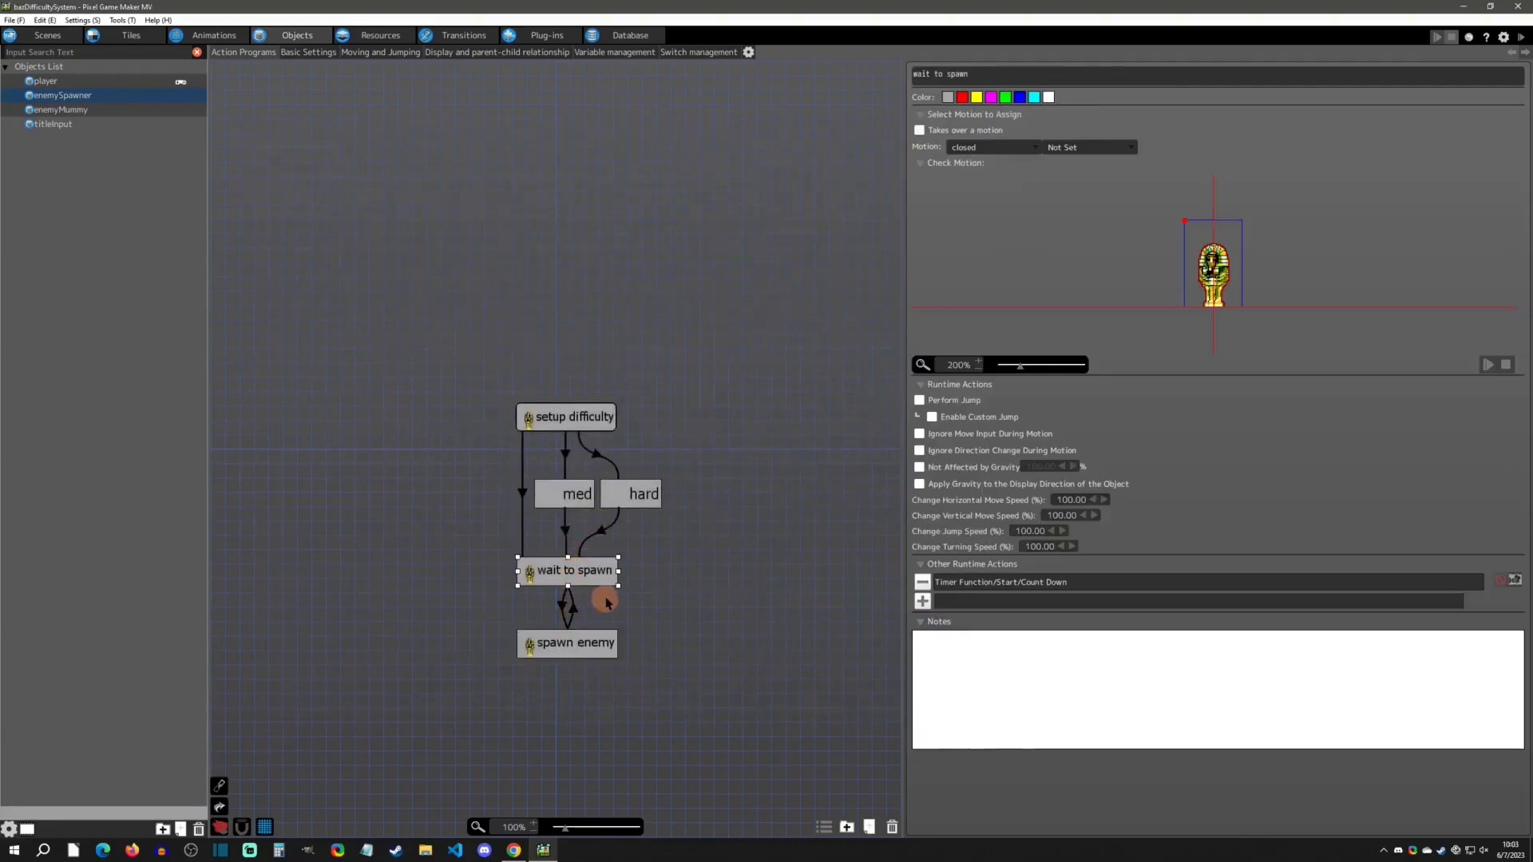
Open the enemyMummy object and compare its med action's Max attack and Min Attack changes with its basic attack parameters.
{"action": "left_click", "coordinate": [64, 110]}
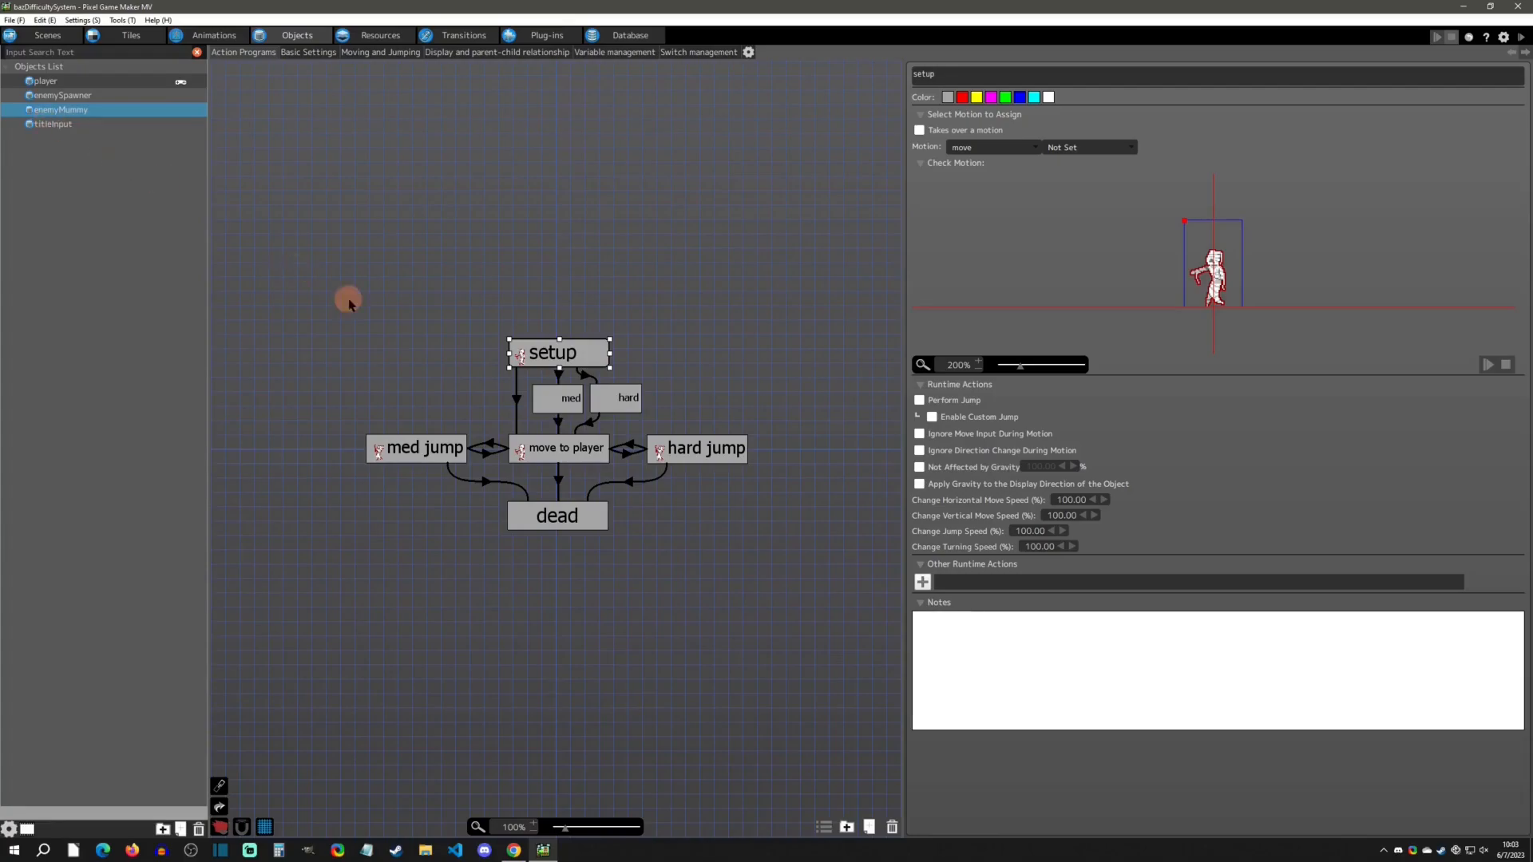
{"action": "left_click", "coordinate": [560, 401]}
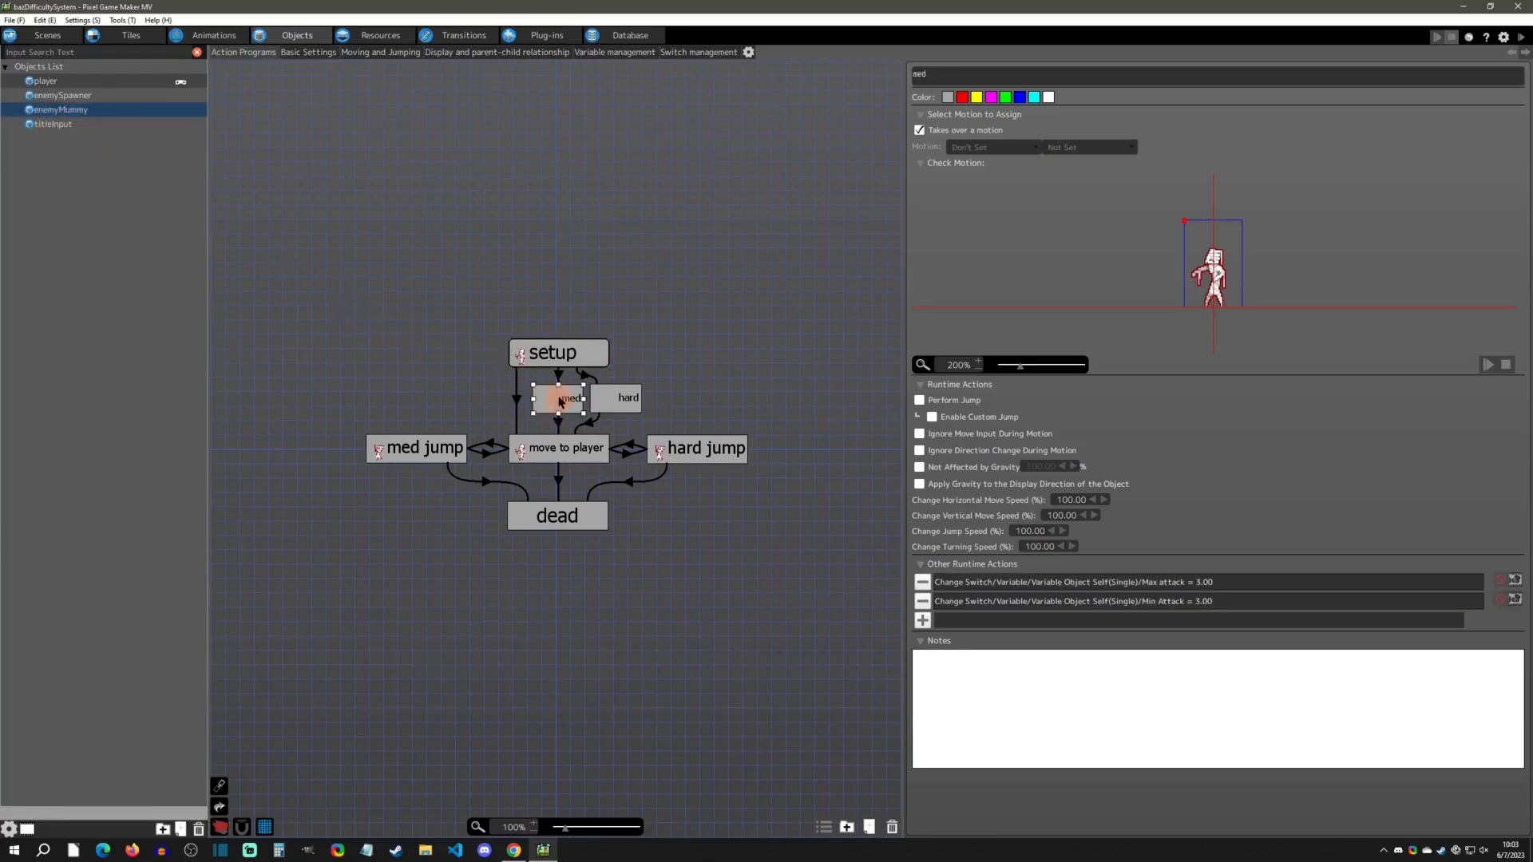
{"action": "left_click", "coordinate": [1210, 587]}
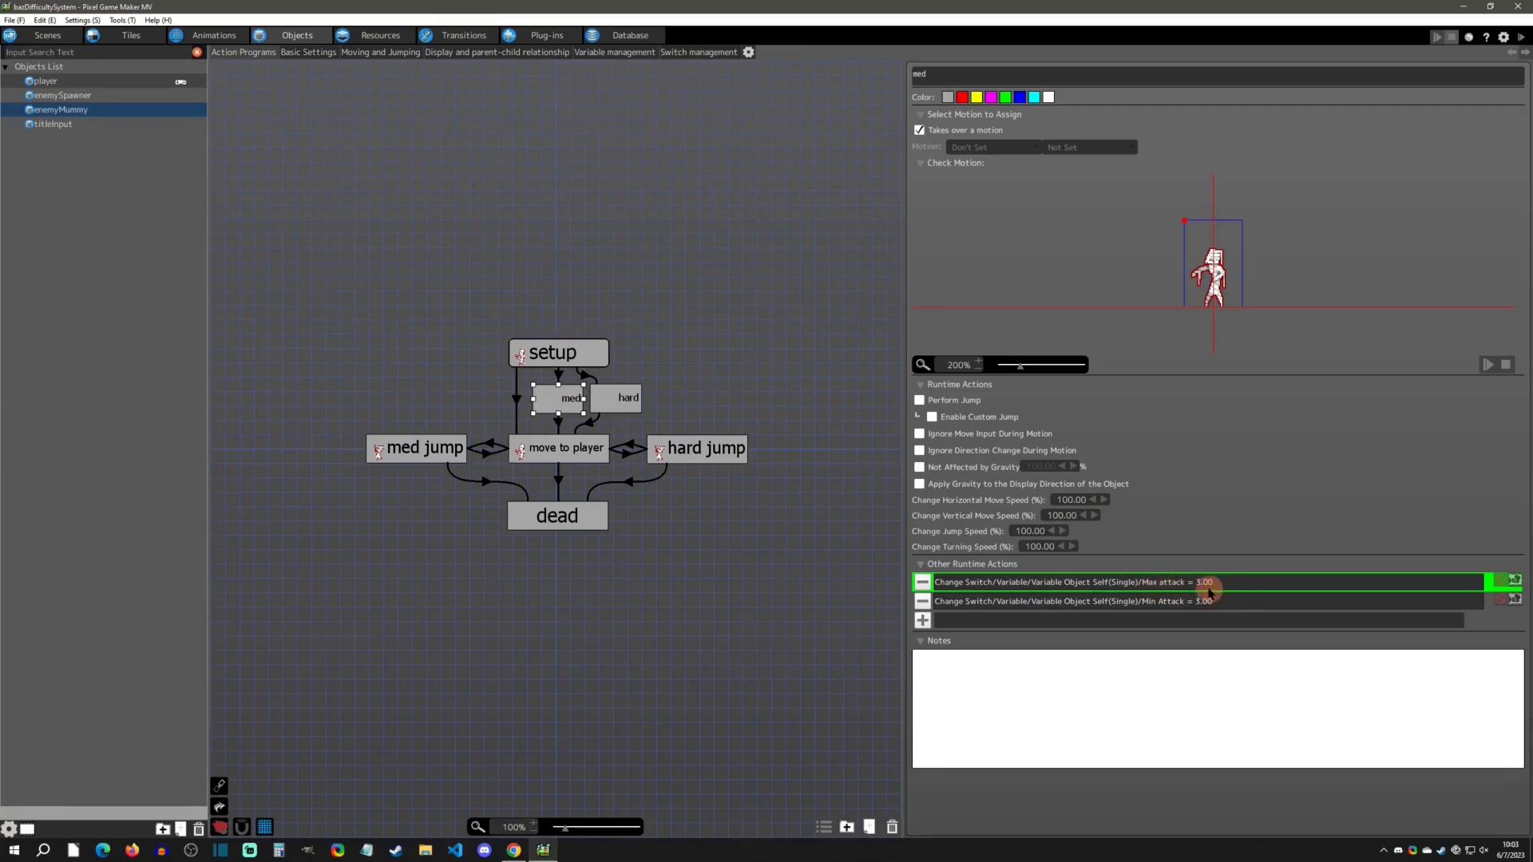
{"action": "left_click", "coordinate": [1154, 603]}
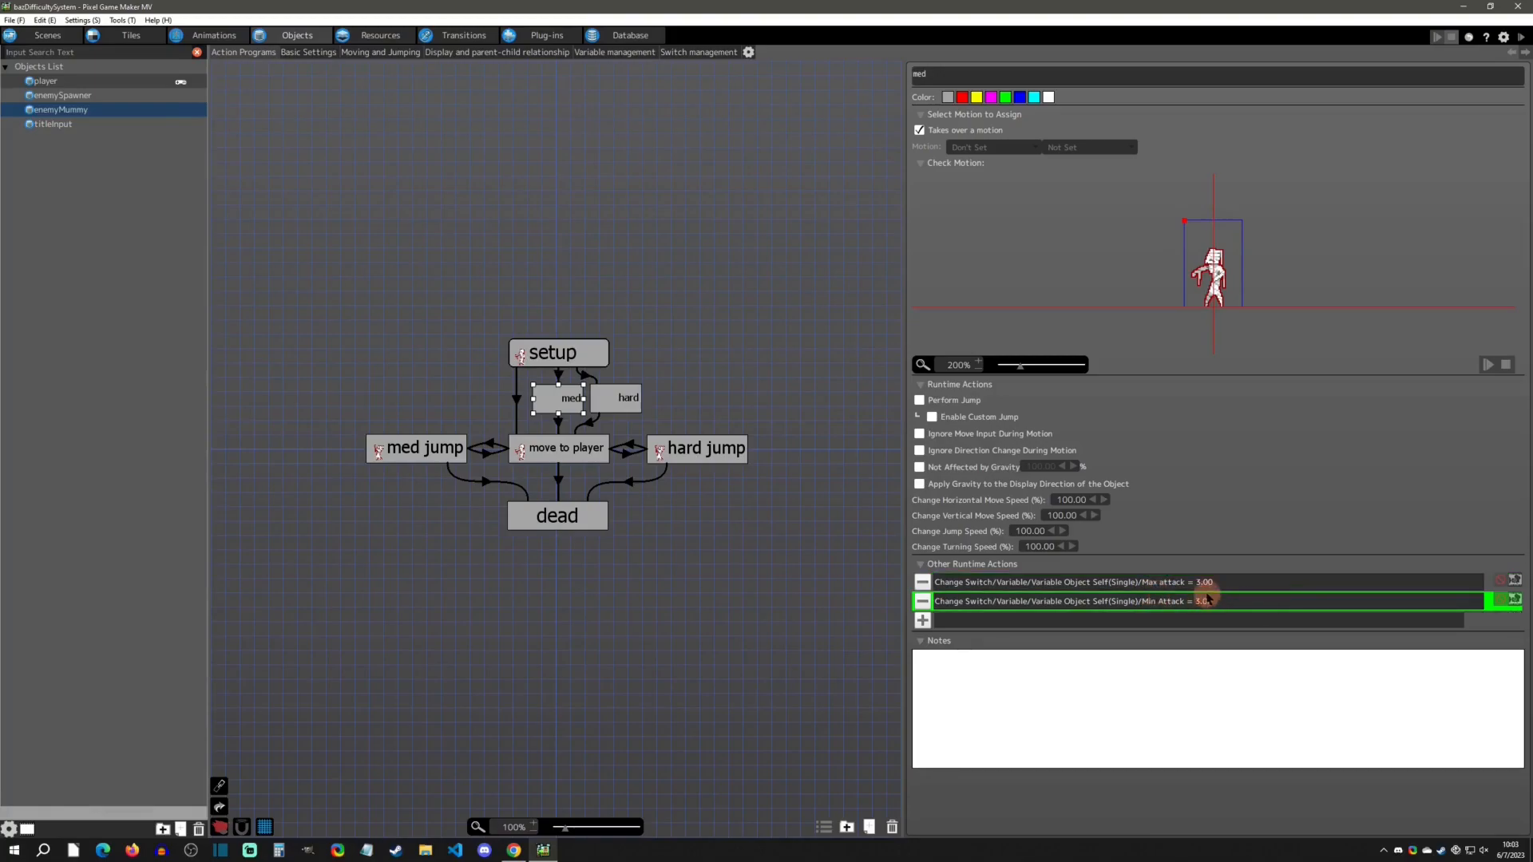
{"action": "left_click", "coordinate": [309, 53]}
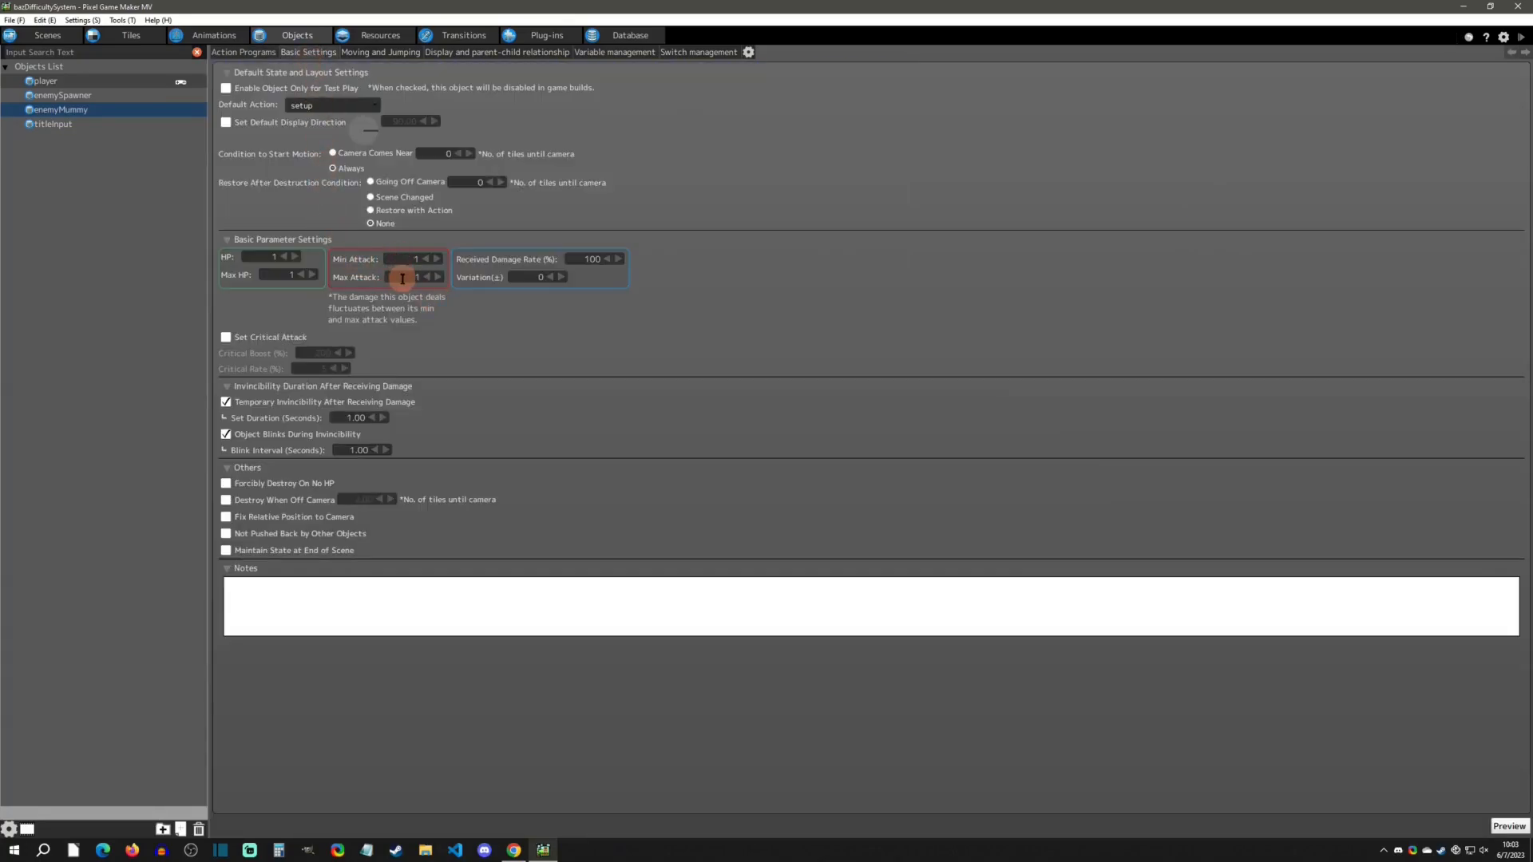
{"action": "left_click", "coordinate": [245, 52]}
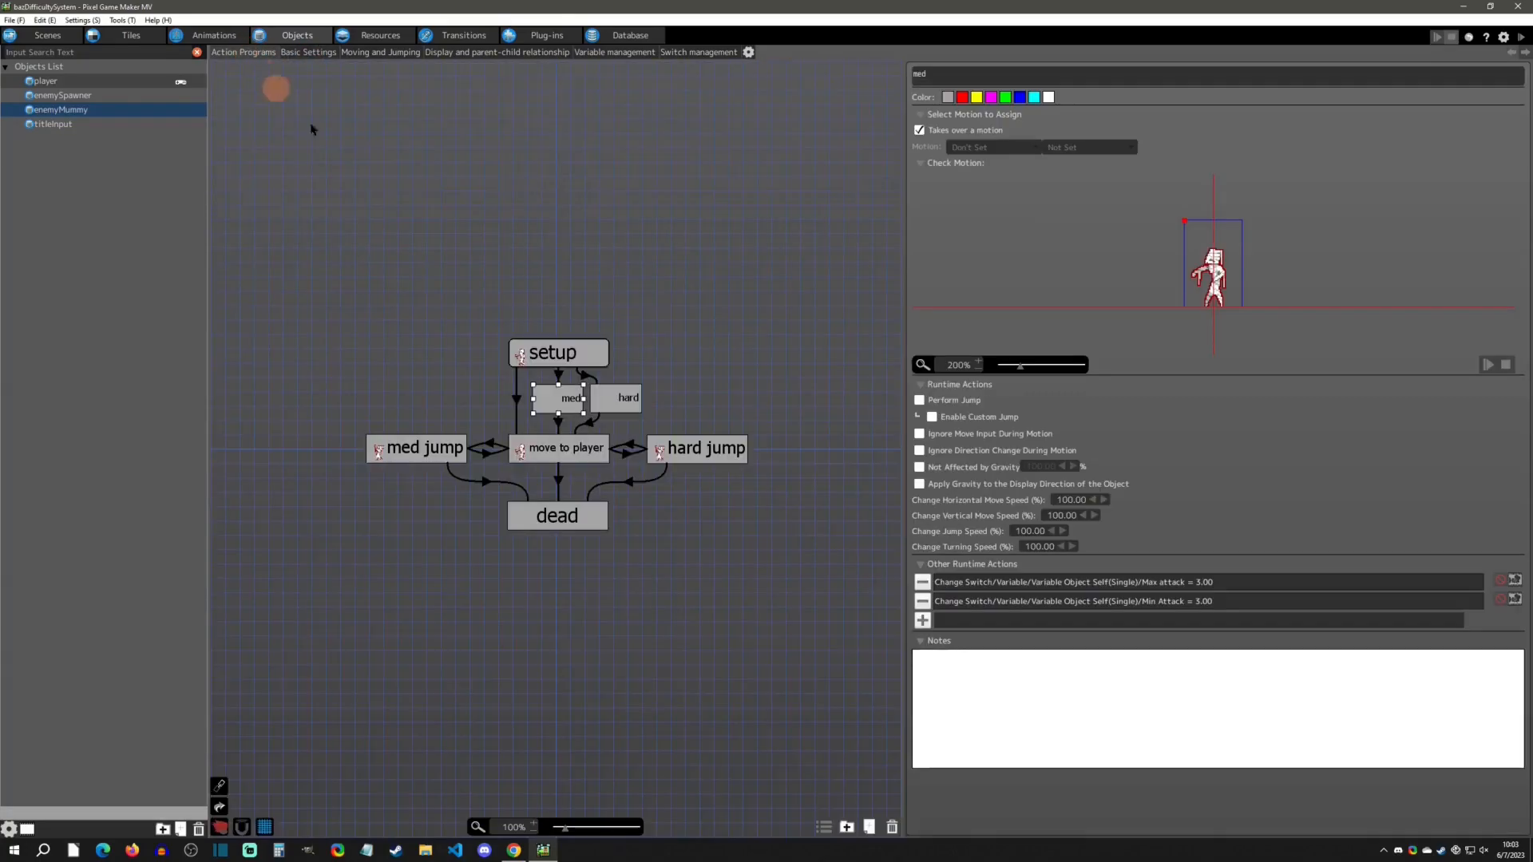
{"action": "left_click", "coordinate": [1206, 583]}
{"action": "left_click", "coordinate": [1150, 601]}
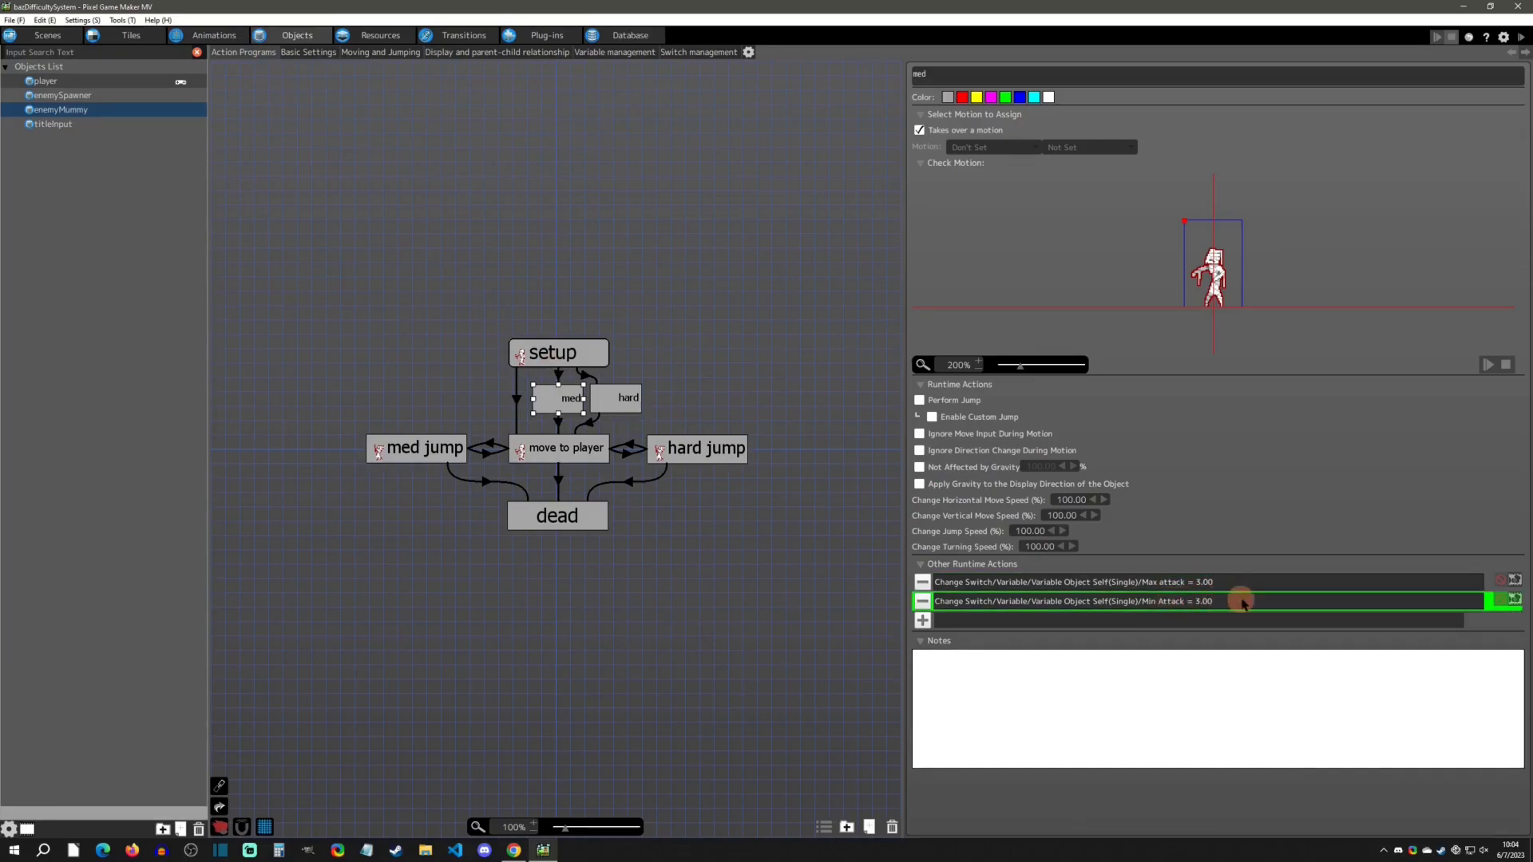
Examine the Max attack and Min Attack changes in the enemyMummy's hard action.
{"action": "left_click", "coordinate": [628, 399]}
{"action": "left_click", "coordinate": [1242, 581]}
{"action": "left_click", "coordinate": [1238, 601]}
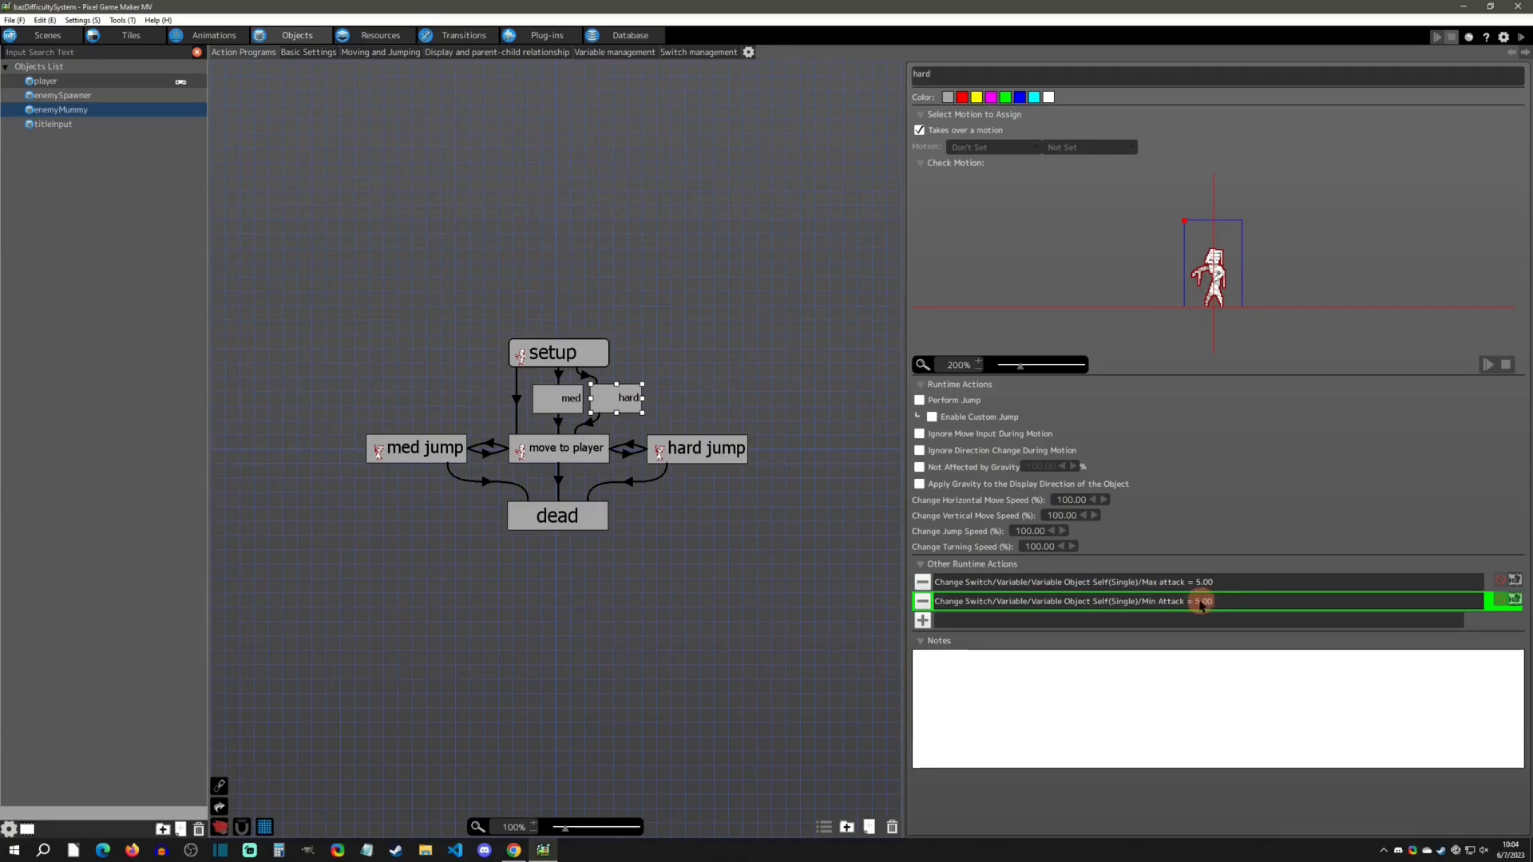
Inspect the GameDifficulty condition on the link from move to player to med jump, and view the med jump action.
{"action": "left_click", "coordinate": [595, 464]}
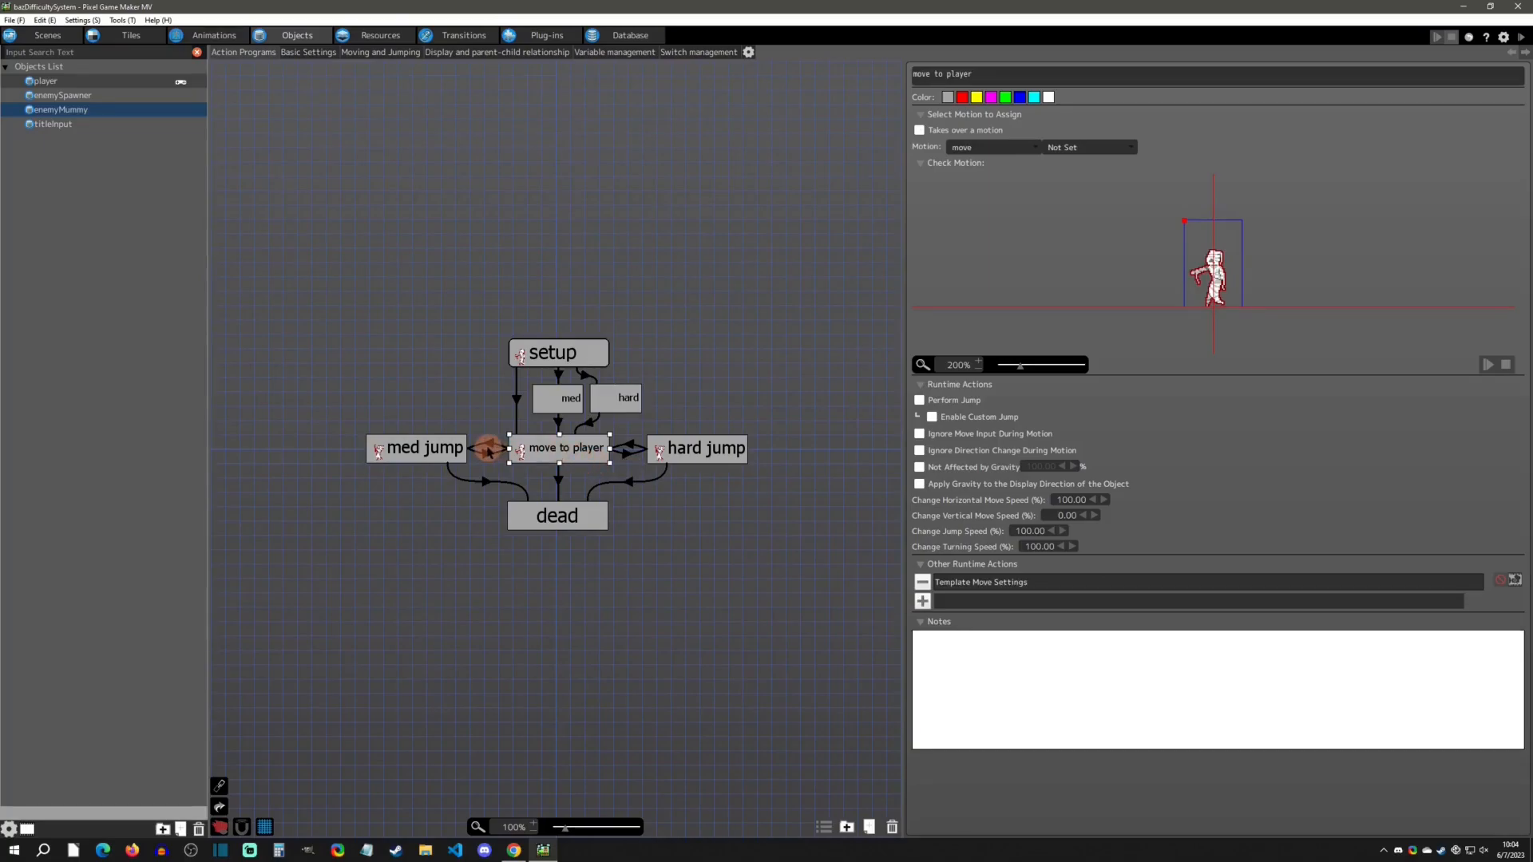
{"action": "left_click", "coordinate": [488, 449]}
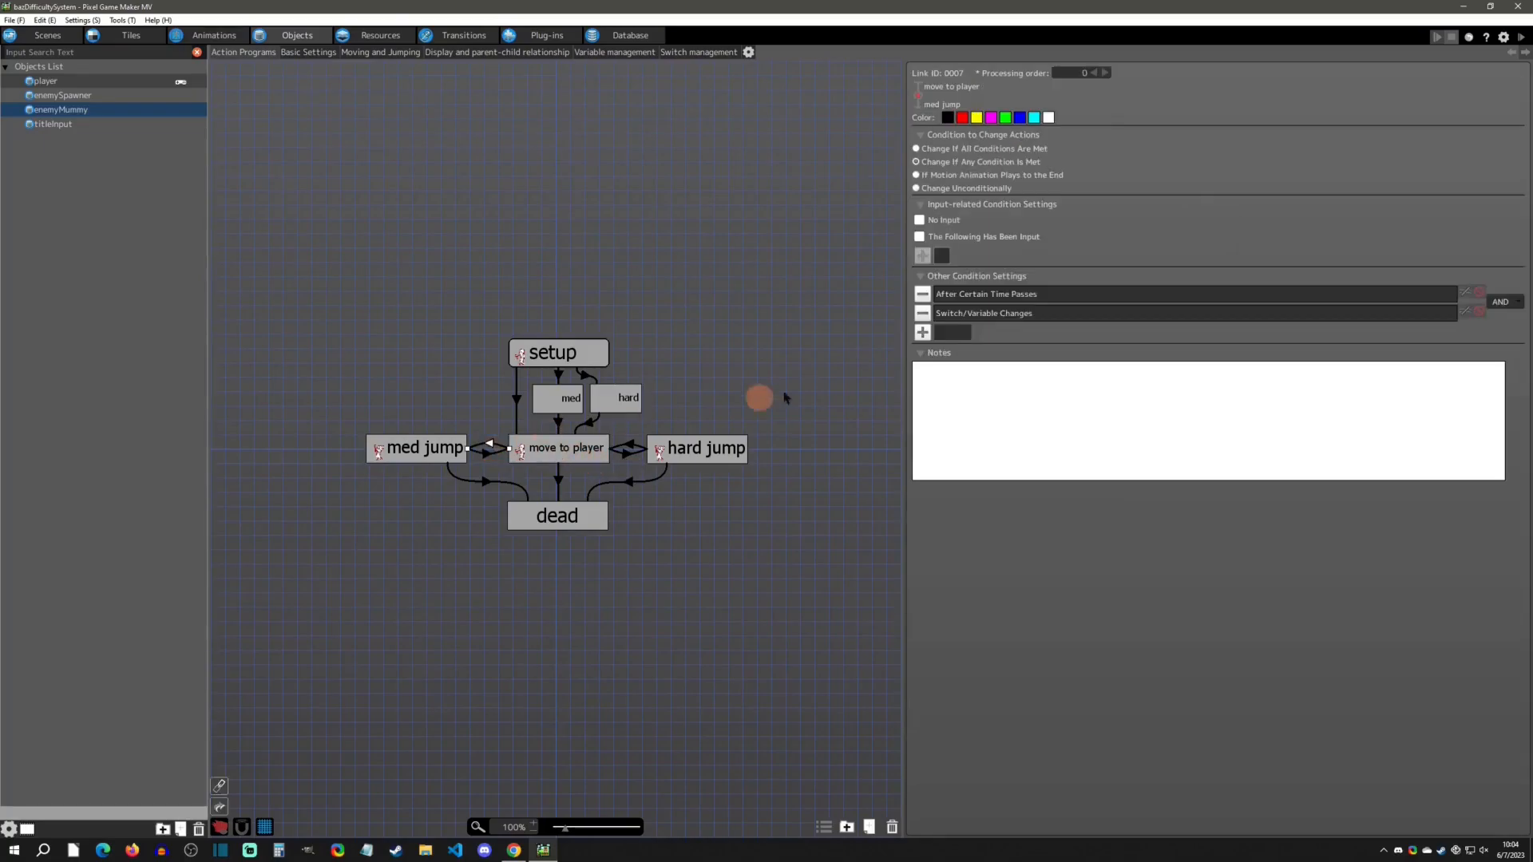
{"action": "double_click", "coordinate": [973, 314]}
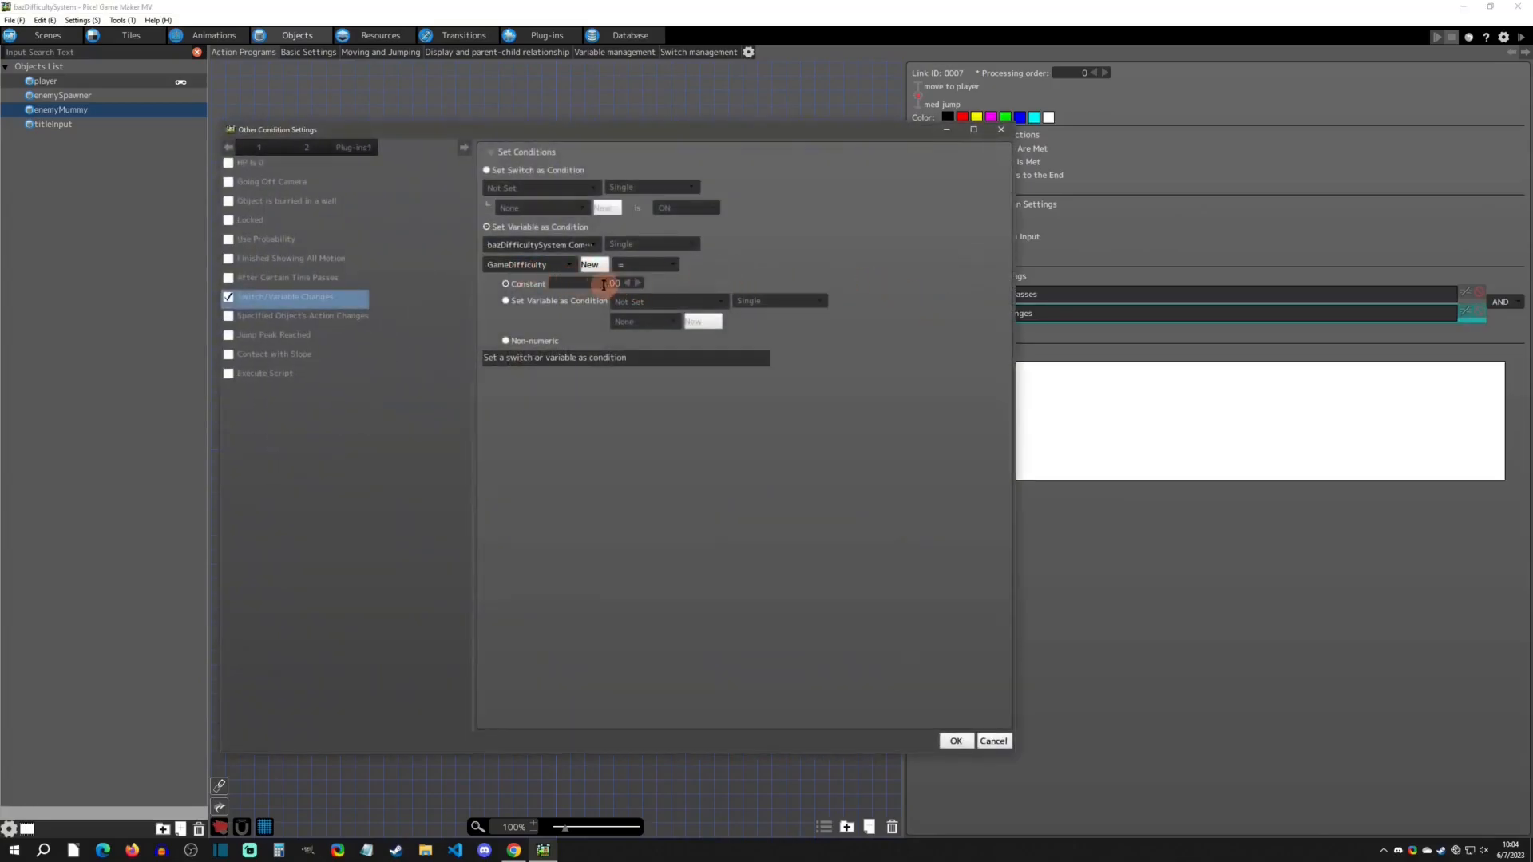
{"action": "left_click", "coordinate": [1000, 130]}
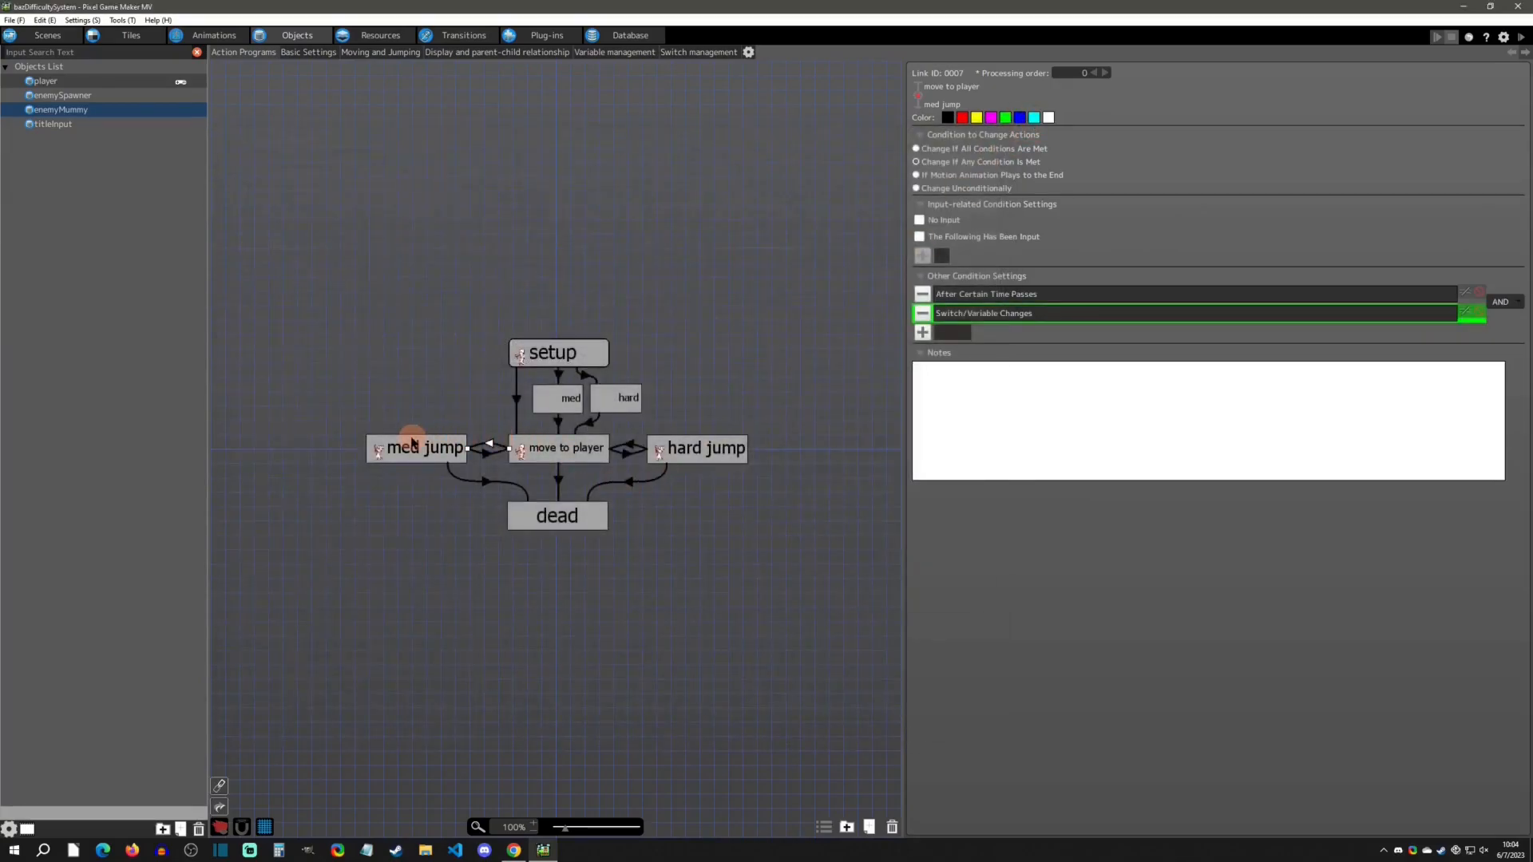
{"action": "left_click", "coordinate": [447, 444]}
Inspect the Switch/Variable Changes condition on the link to hard jump, and review the hard jump and move to player actions.
{"action": "left_click", "coordinate": [628, 451]}
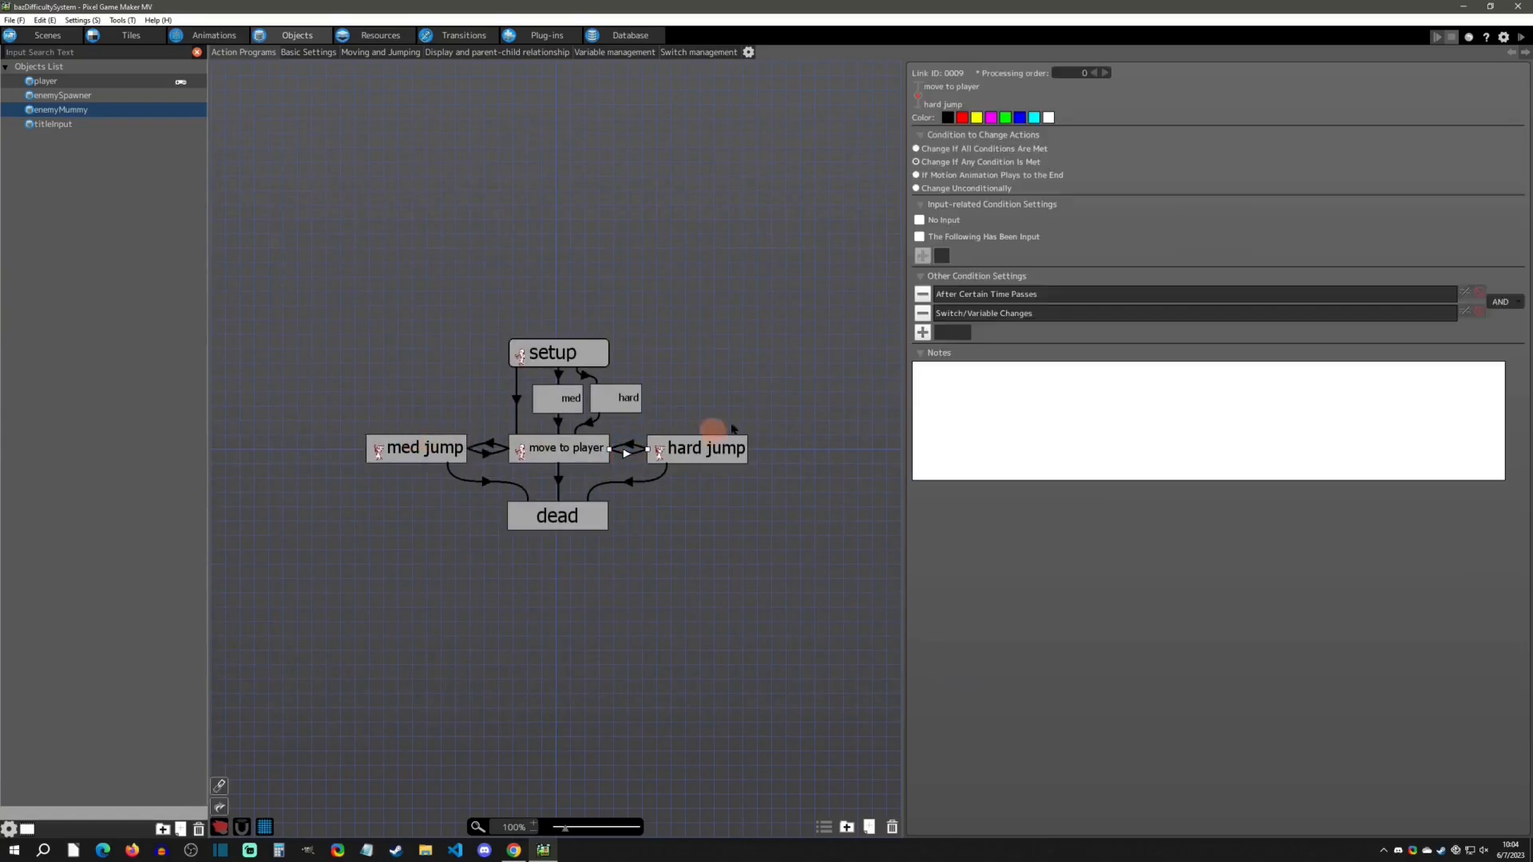
{"action": "double_click", "coordinate": [1021, 315]}
{"action": "left_click", "coordinate": [998, 133]}
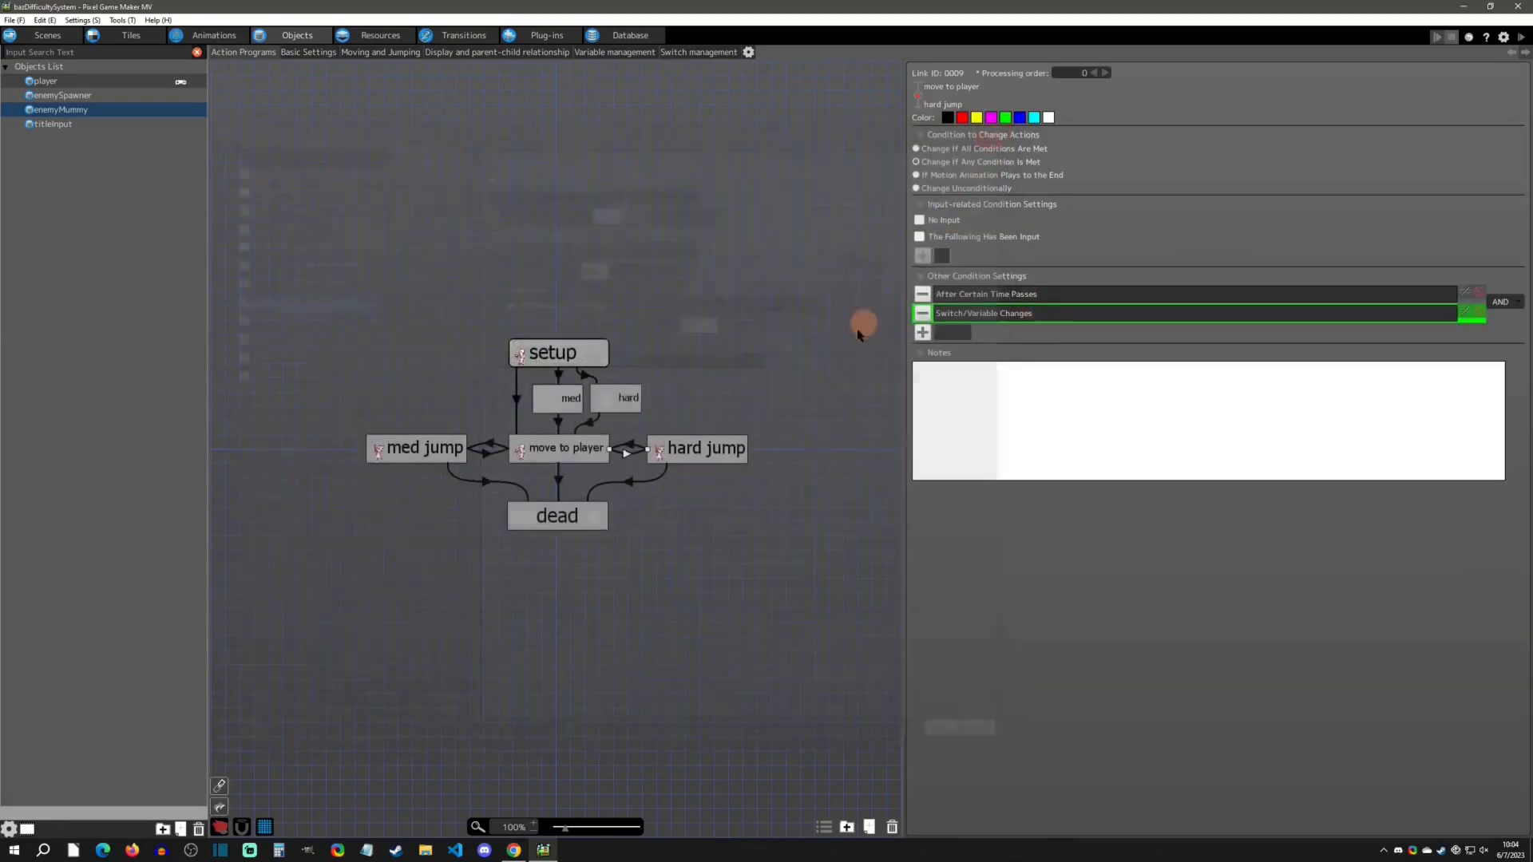
{"action": "left_click", "coordinate": [727, 446]}
{"action": "left_click", "coordinate": [1074, 500]}
{"action": "left_click", "coordinate": [674, 487]}
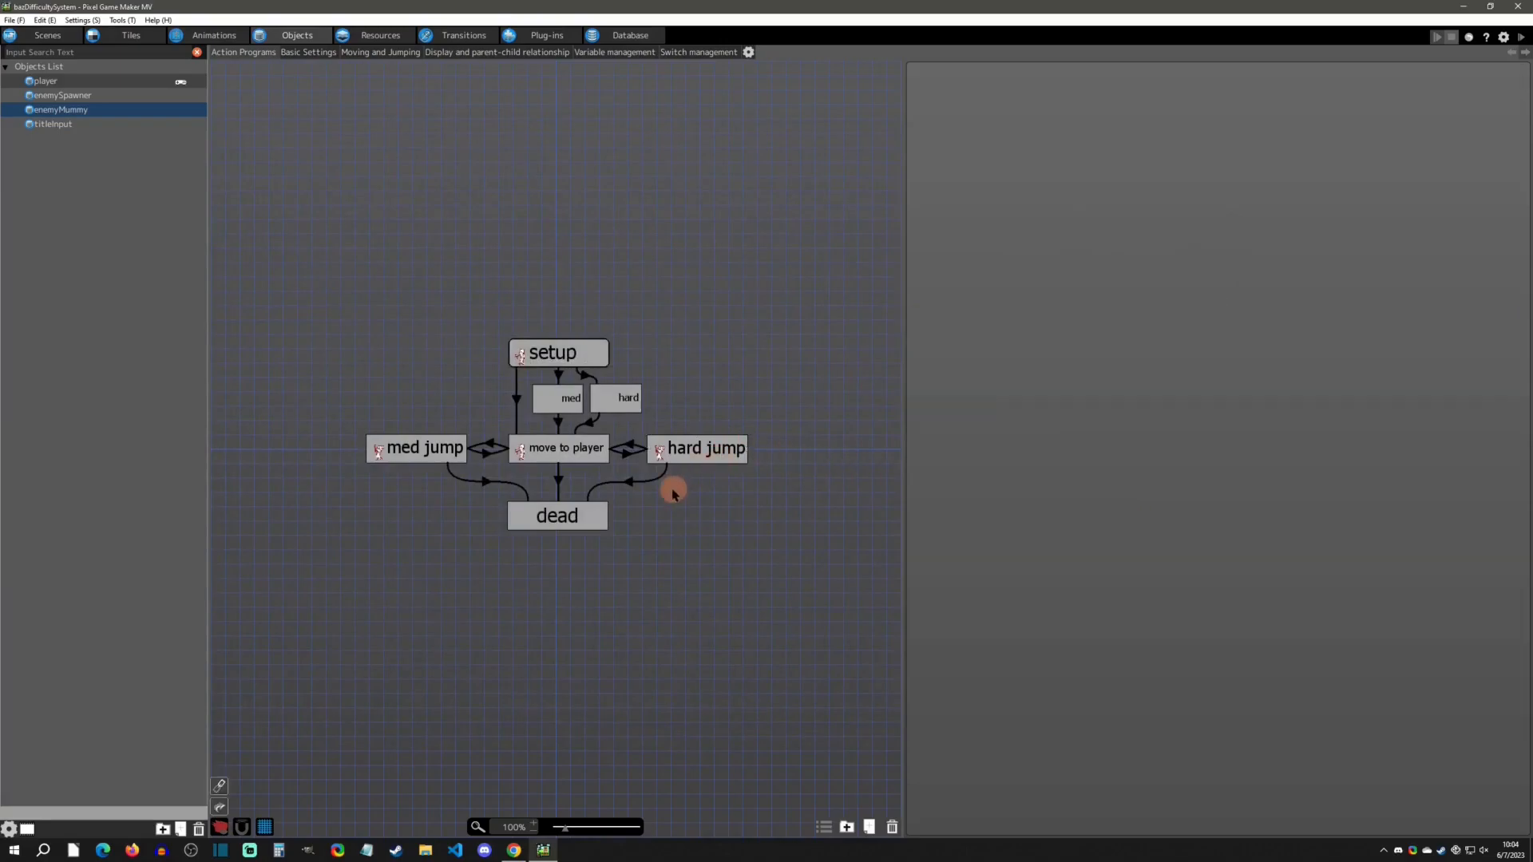
{"action": "left_click", "coordinate": [553, 450]}
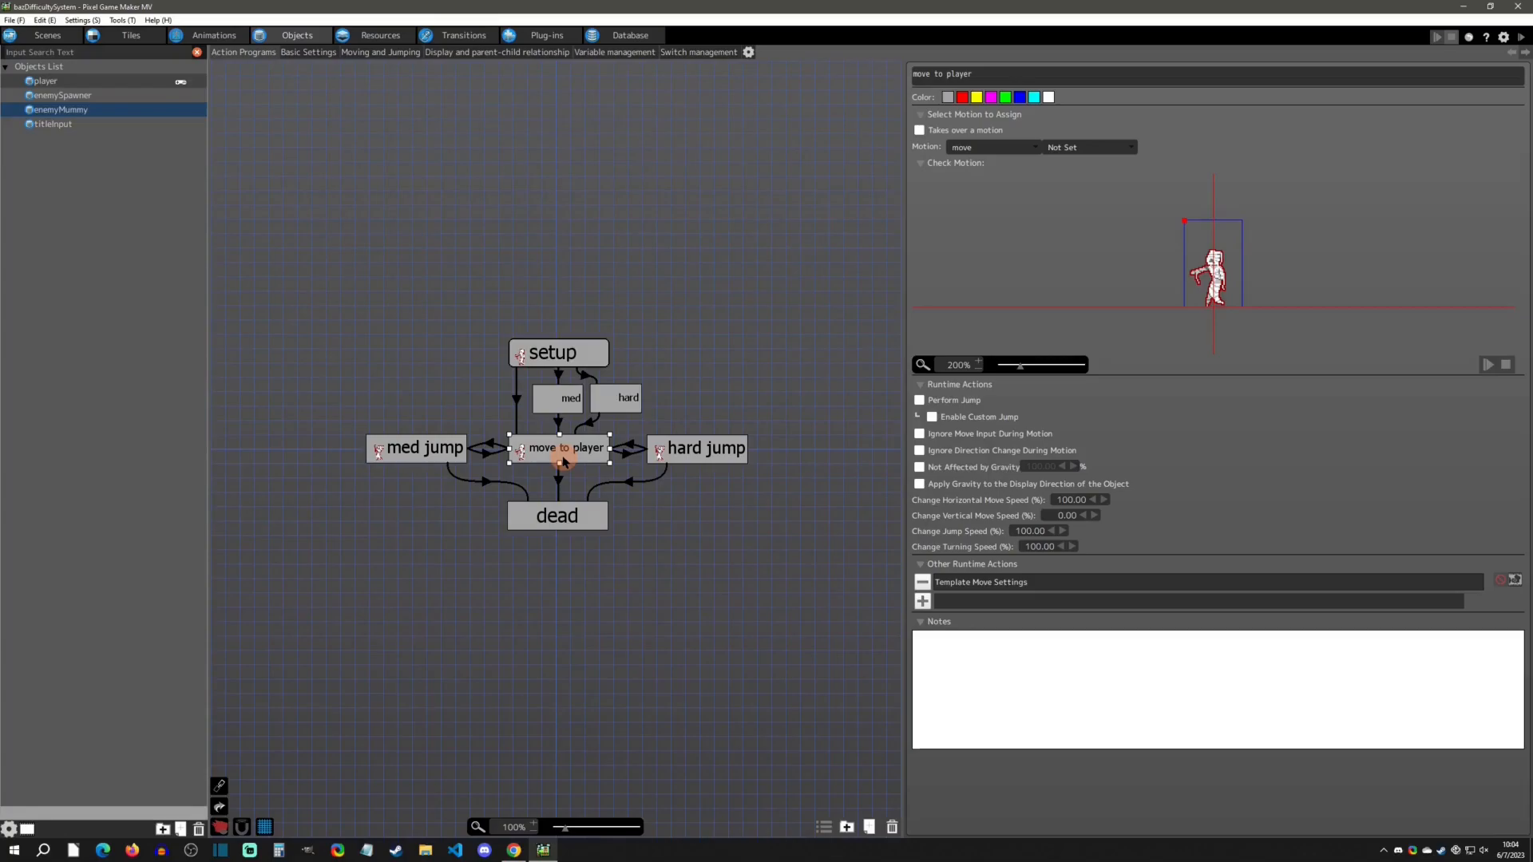
View the titleInput object's actions and check the enemySpawner's basic settings.
{"action": "left_click", "coordinate": [54, 124]}
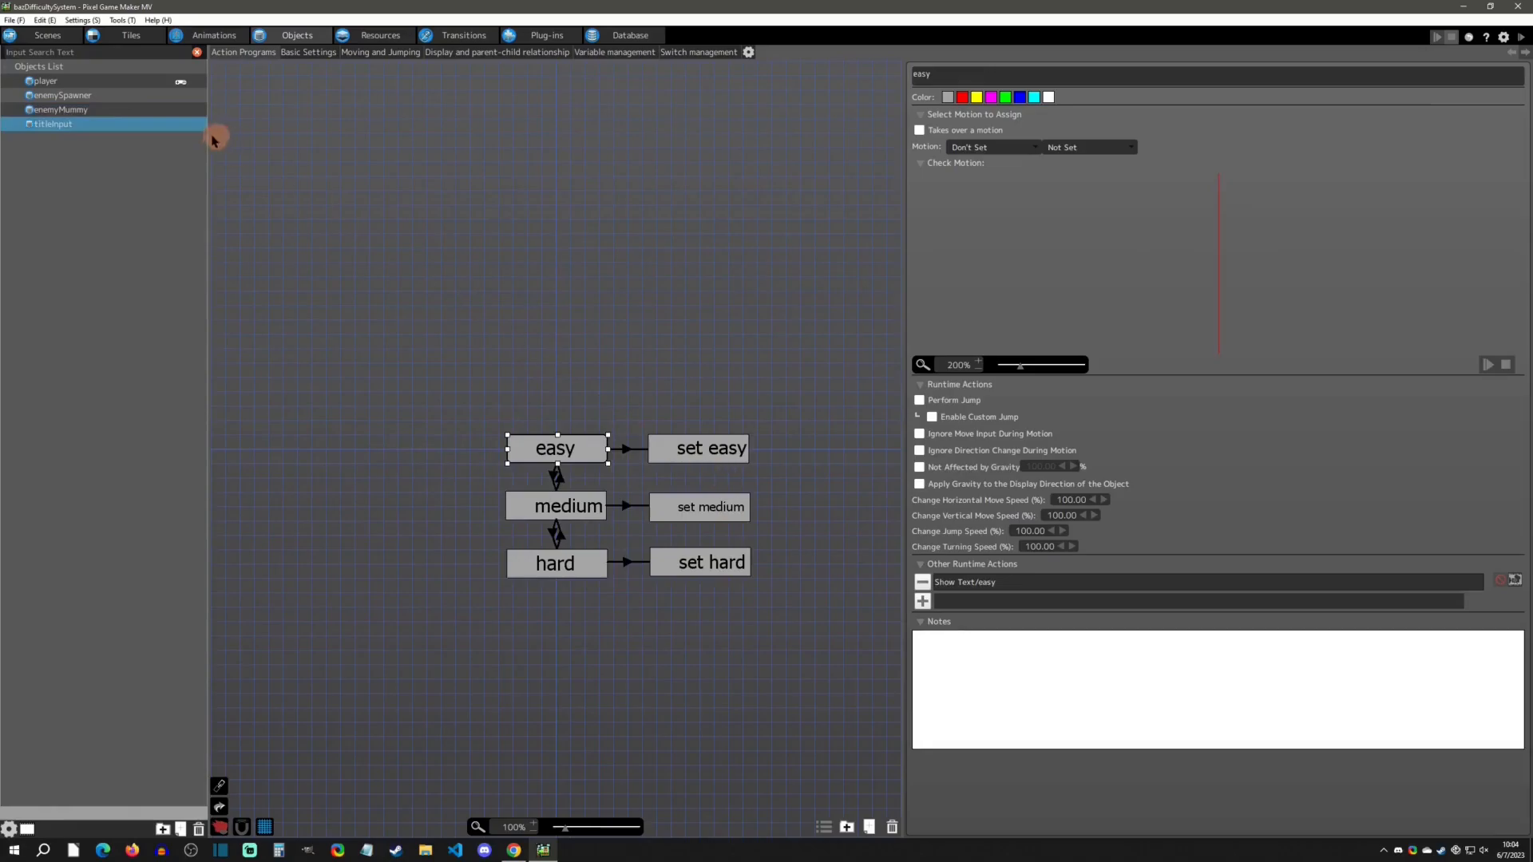
{"action": "left_click", "coordinate": [87, 96]}
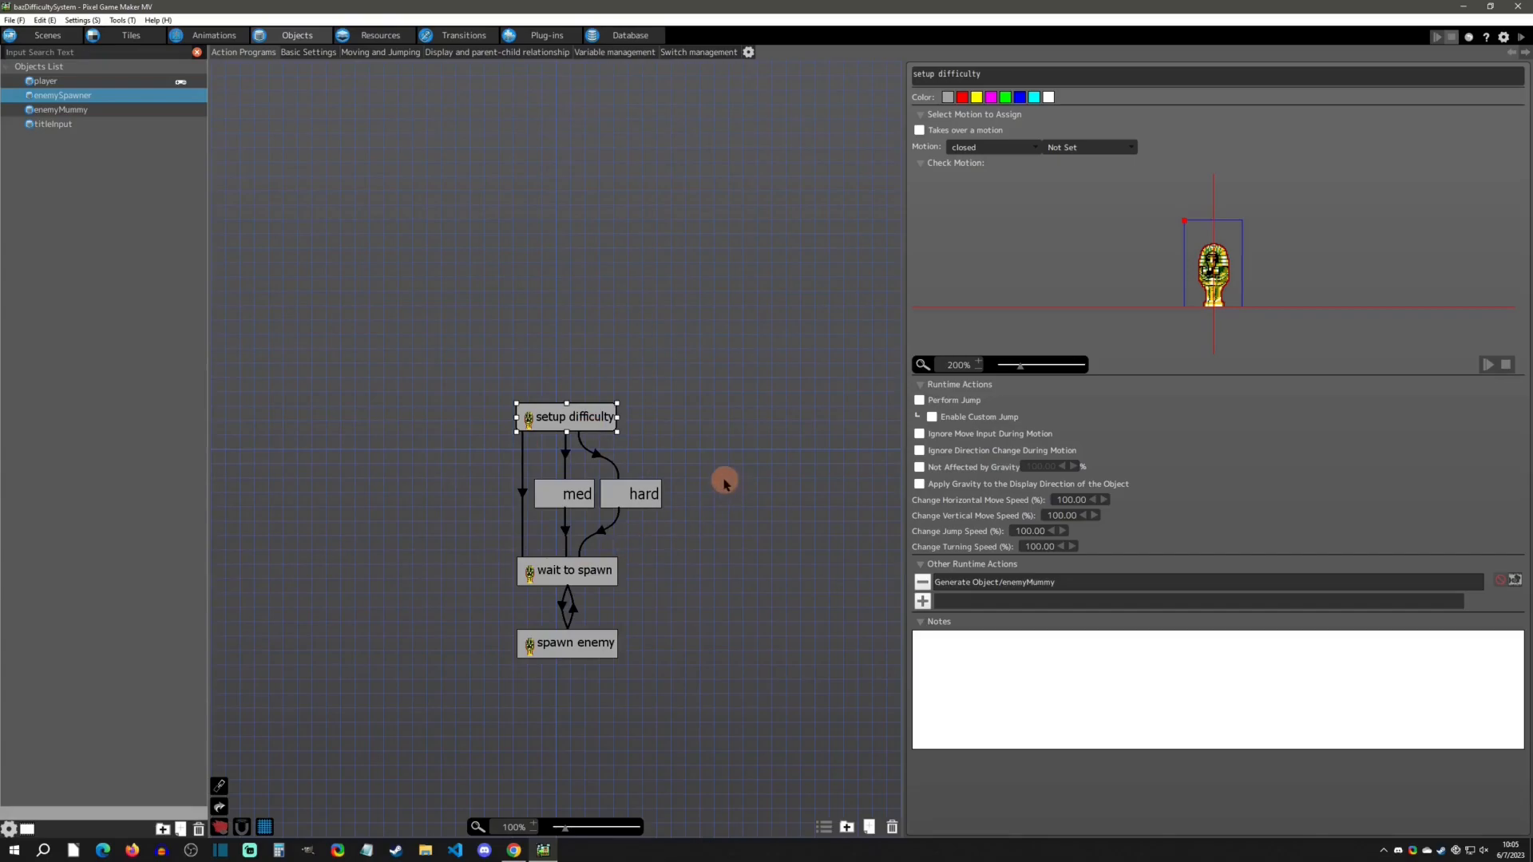
{"action": "left_click", "coordinate": [309, 53]}
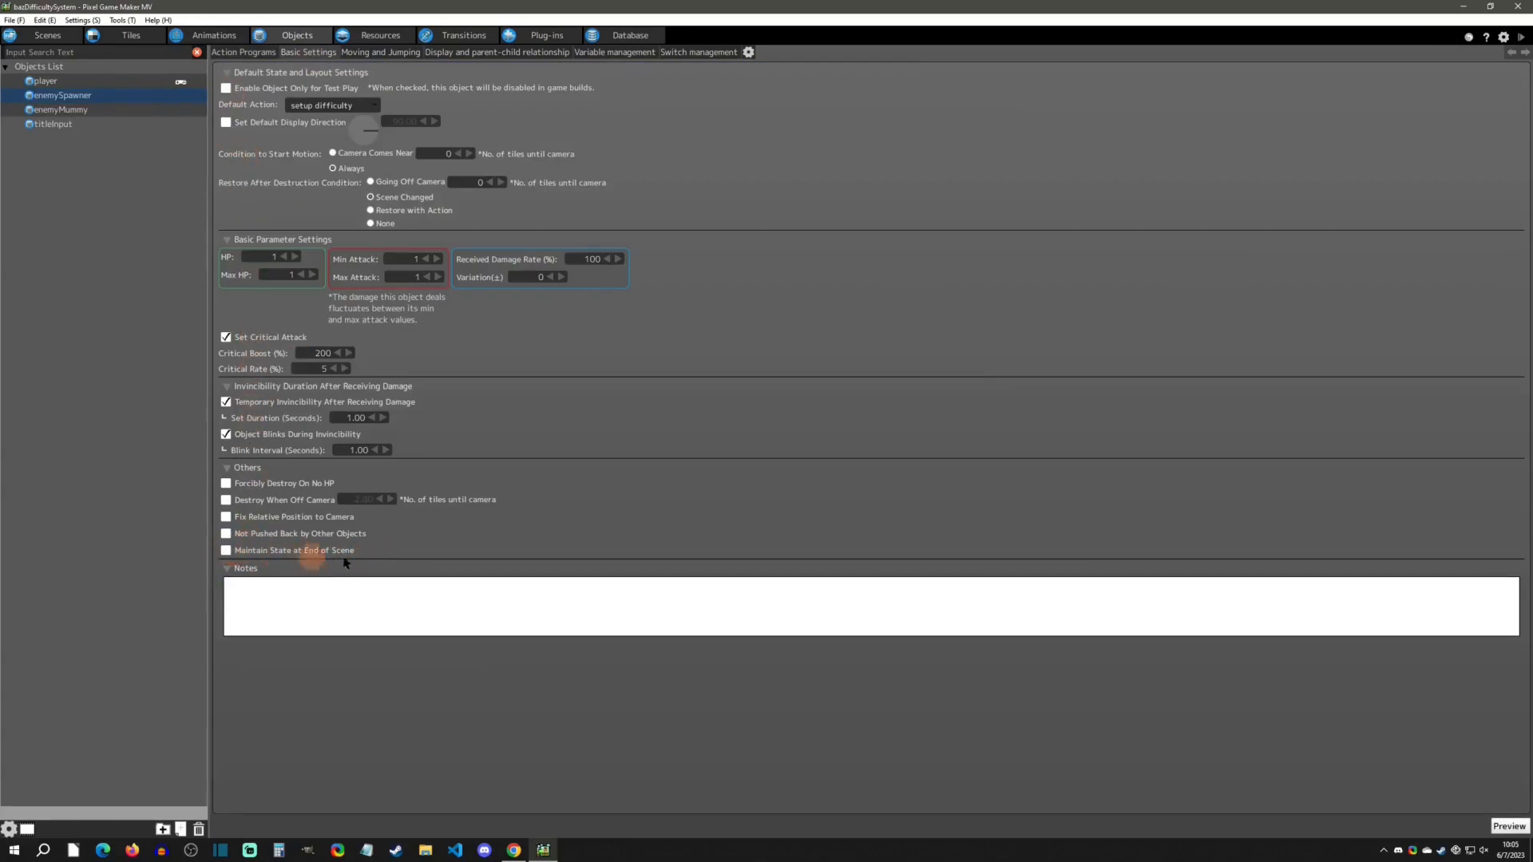
{"action": "left_click", "coordinate": [242, 52]}
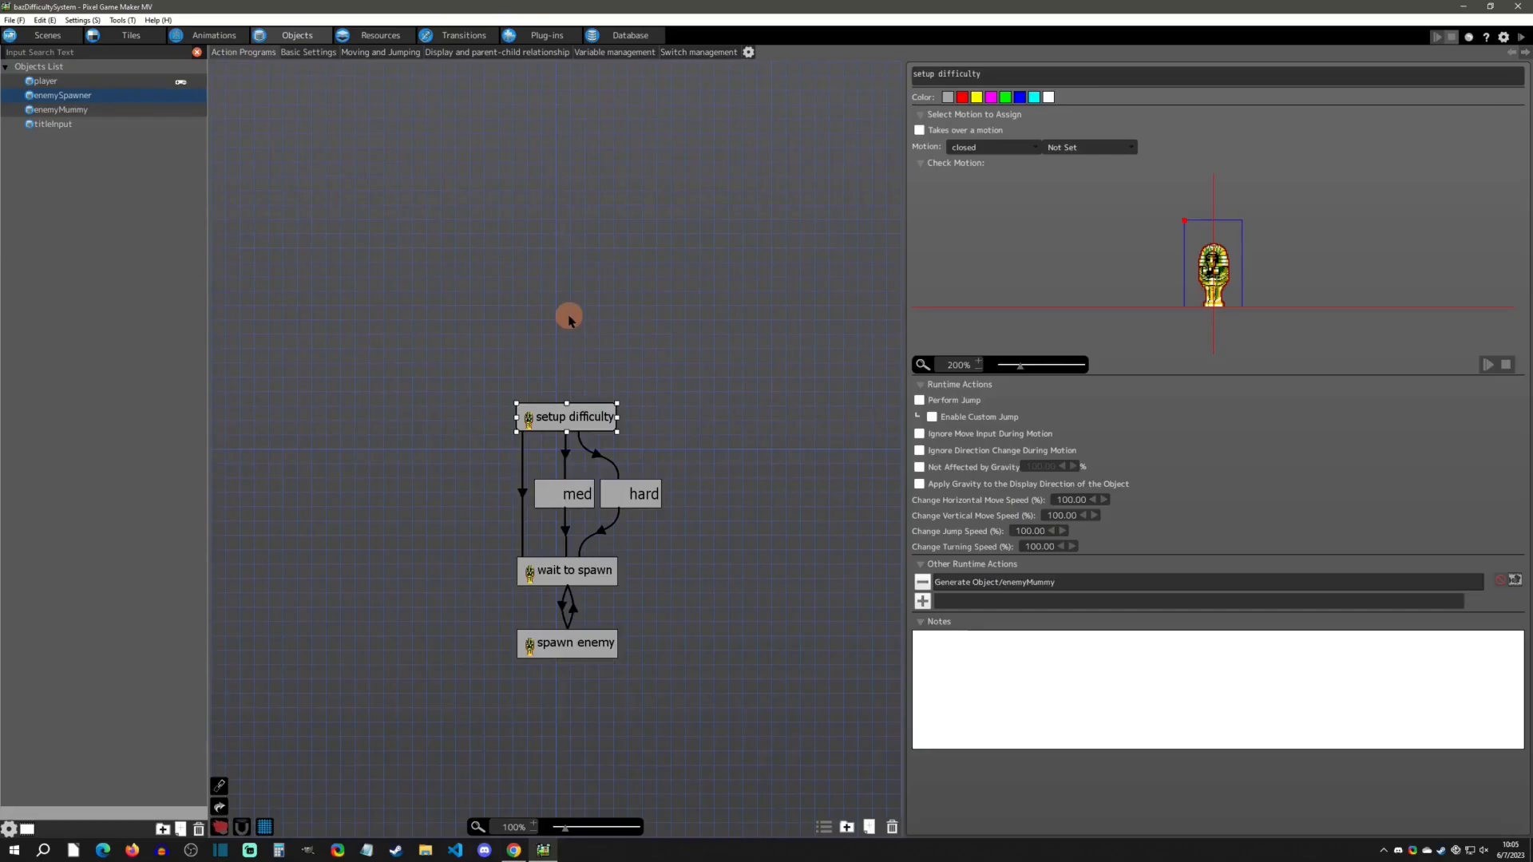
Switch to Chrome to highlight Stage Reset System on the Samples Pack #2 page, and return to Pixel Game Maker MV.
{"action": "left_click", "coordinate": [513, 850]}
{"action": "left_click_drag", "start_coordinate": [313, 424], "coordinate": [475, 426]}
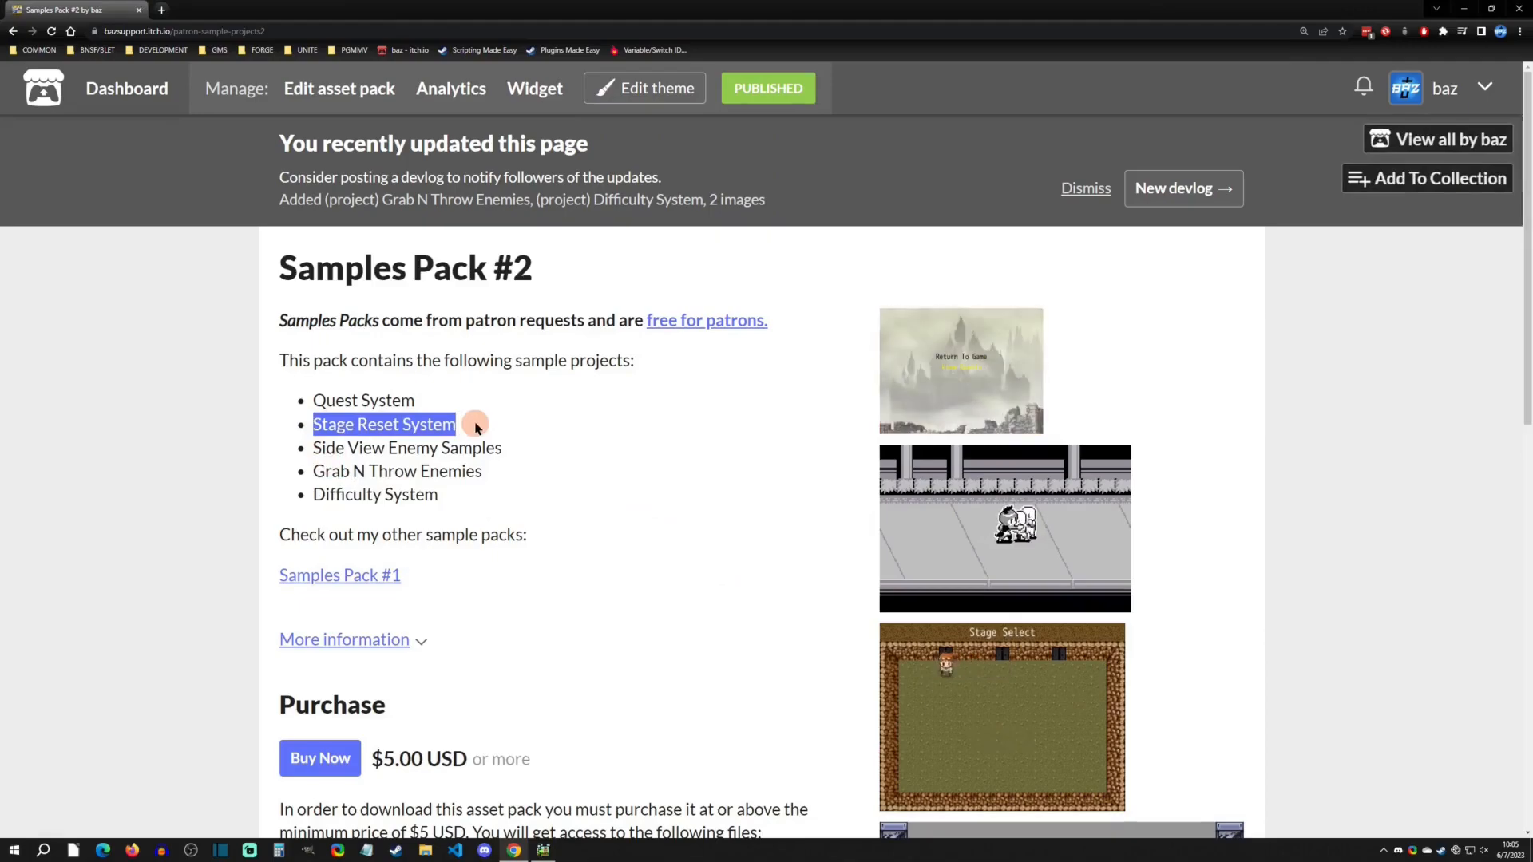
{"action": "left_click", "coordinate": [475, 425]}
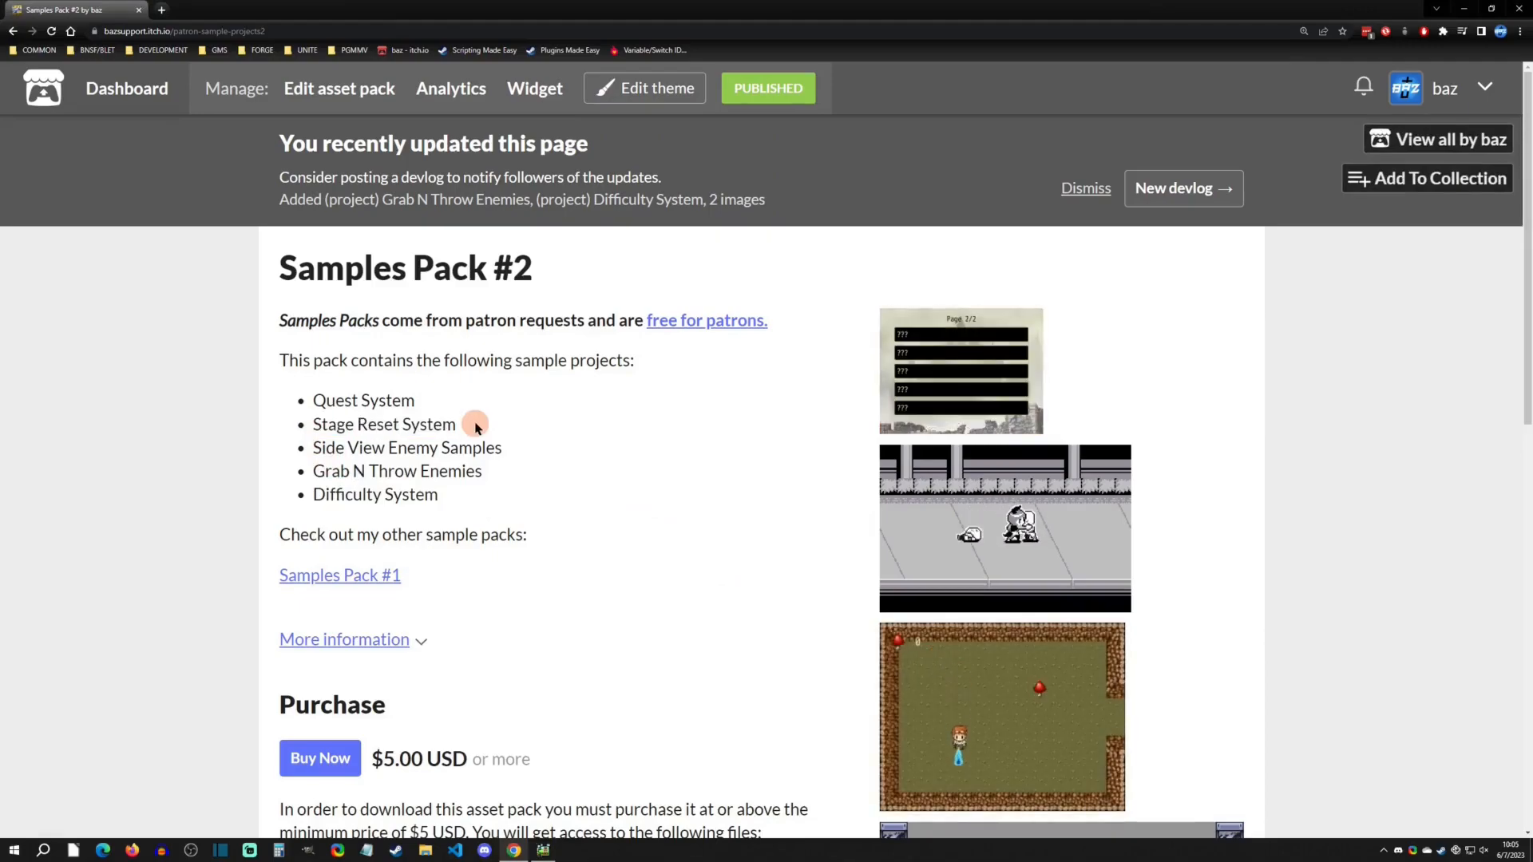
{"action": "left_click", "coordinate": [515, 850]}
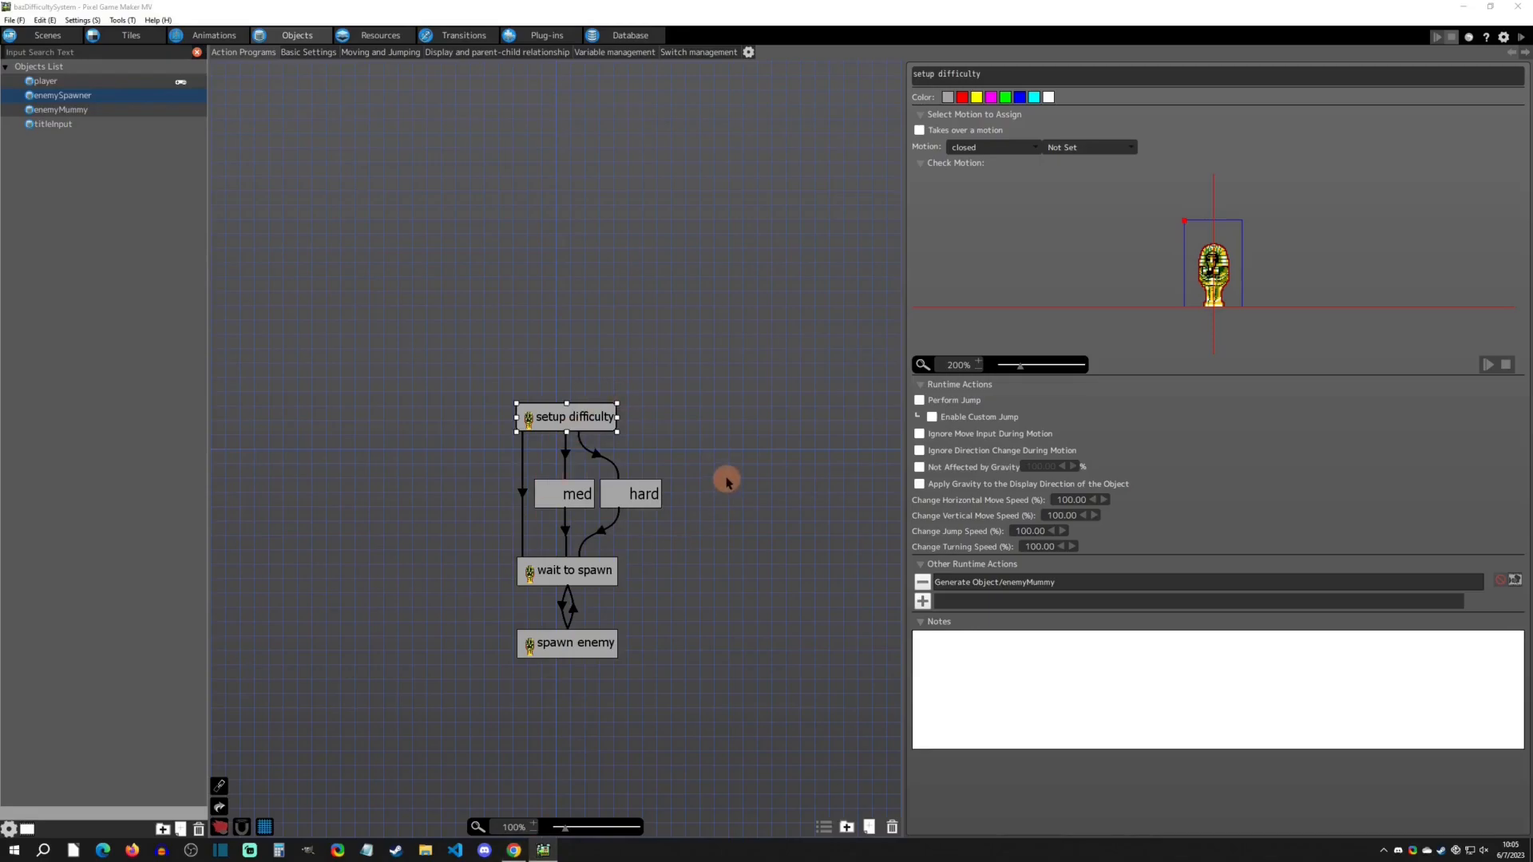
Revisit the enemySpawner's med and hard actions in the action program.
{"action": "left_click", "coordinate": [558, 485]}
{"action": "left_click", "coordinate": [668, 484]}
{"action": "left_click", "coordinate": [576, 493]}
{"action": "left_click", "coordinate": [630, 491]}
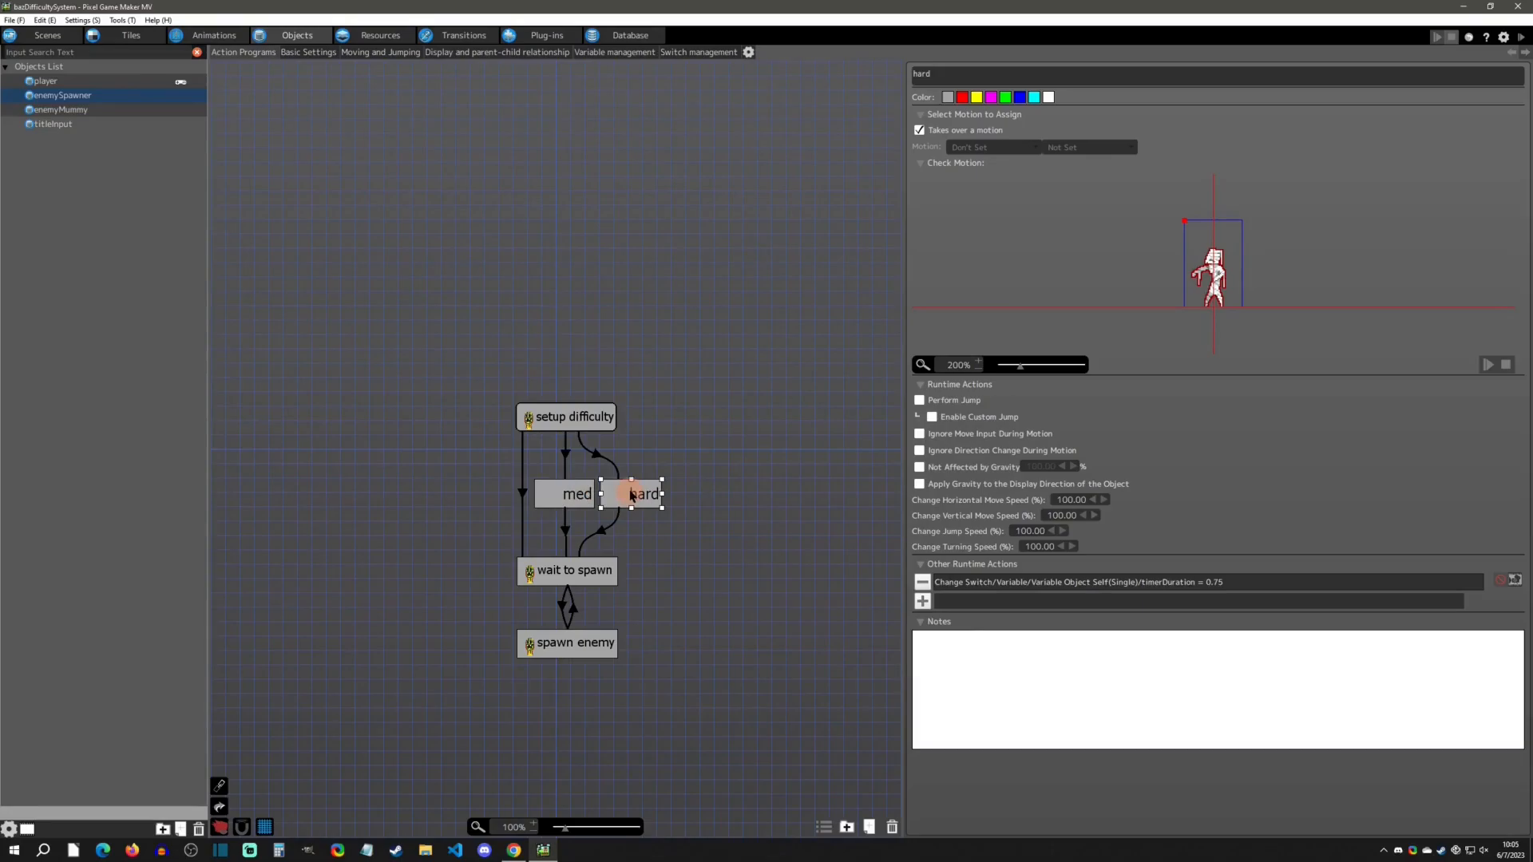
Choose a difficulty above Easy in the test game's menu and start the stage.
{"action": "key", "text": "Down"}
{"action": "key", "text": "Down"}
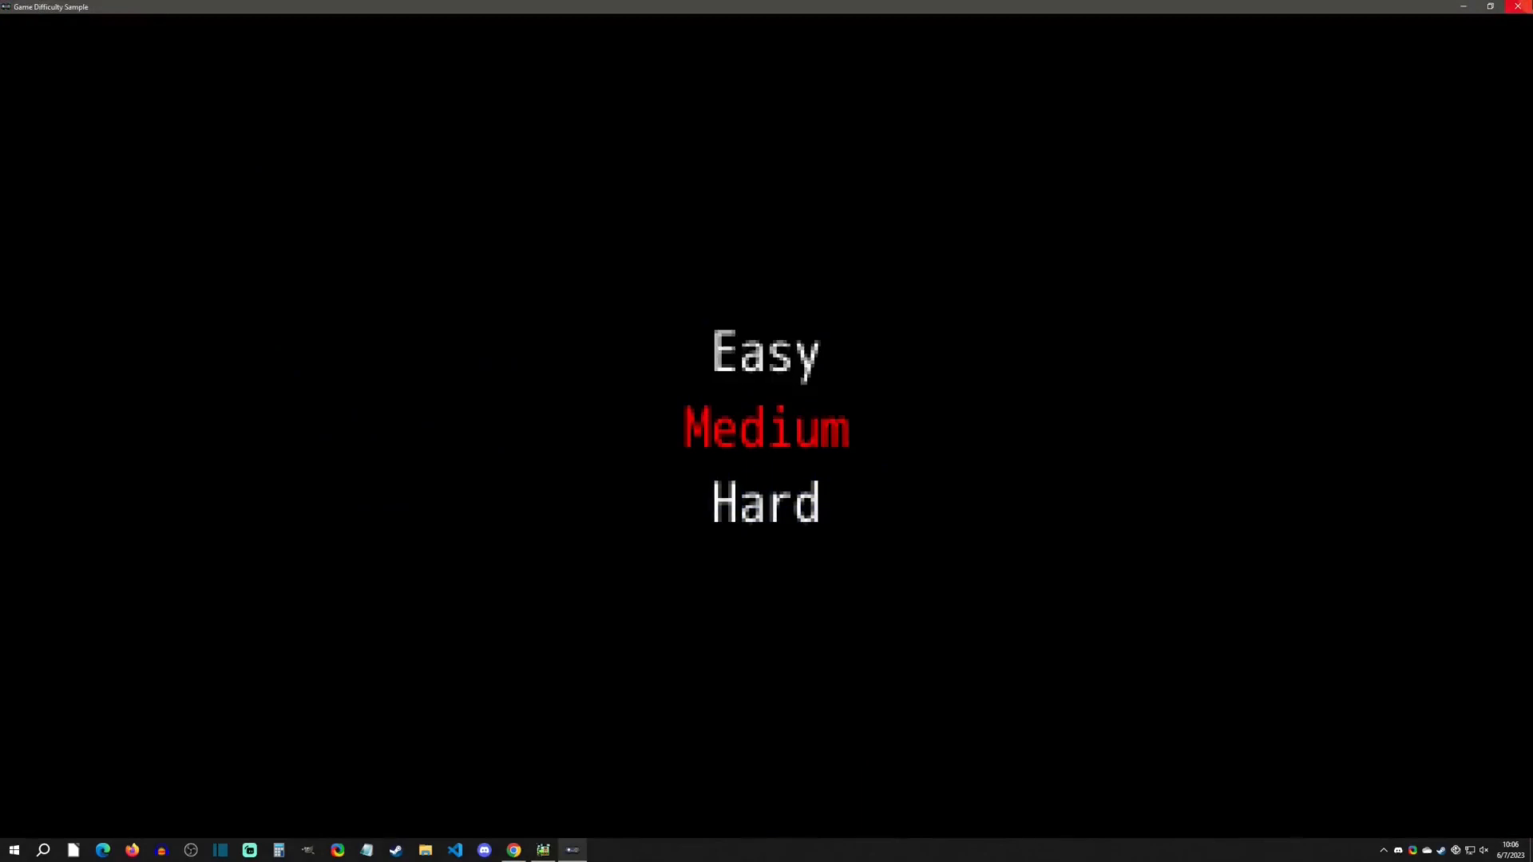
{"action": "key", "text": "Return"}
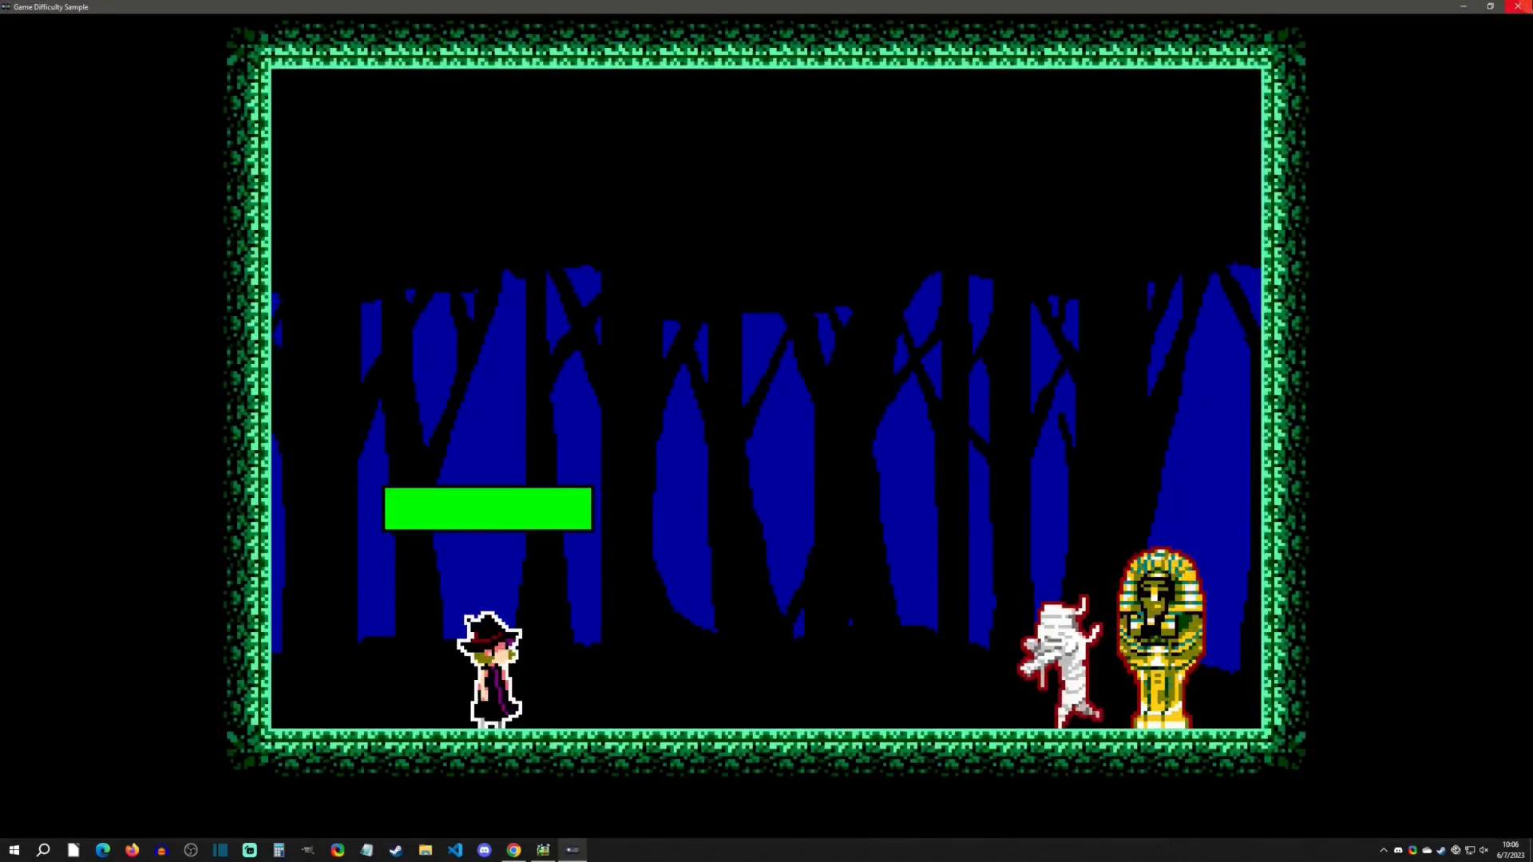